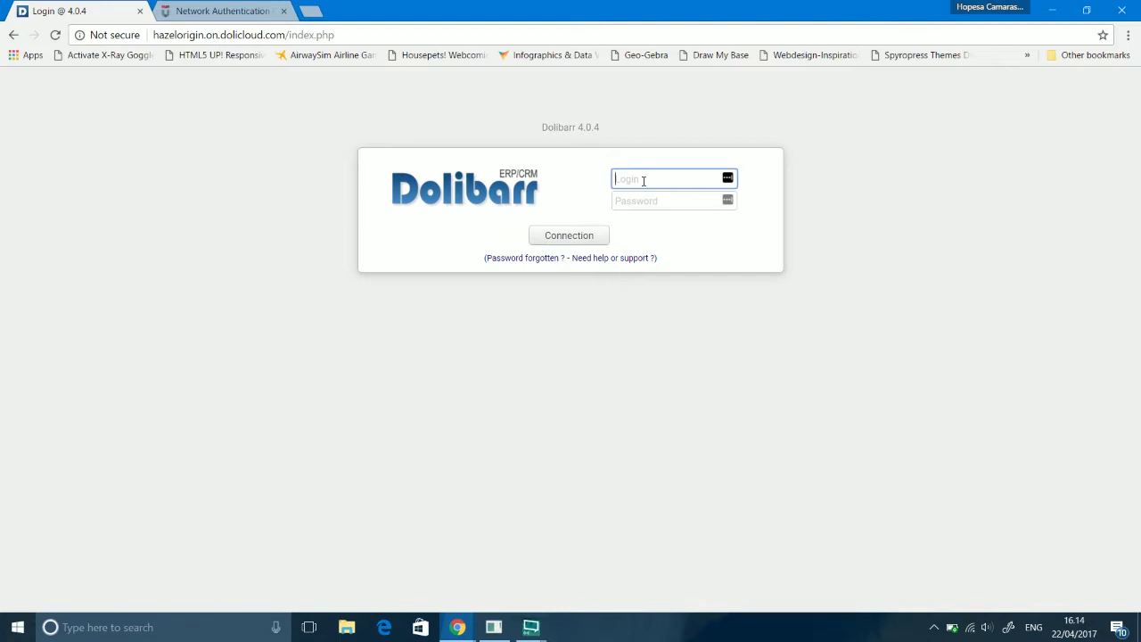
Step: Sign in to Dolibarr with the account's login and password
{"action": "type", "text": "hardin"}
{"action": "key", "text": "Tab"}
{"action": "type", "text": "*****"}
{"action": "key", "text": "Return"}
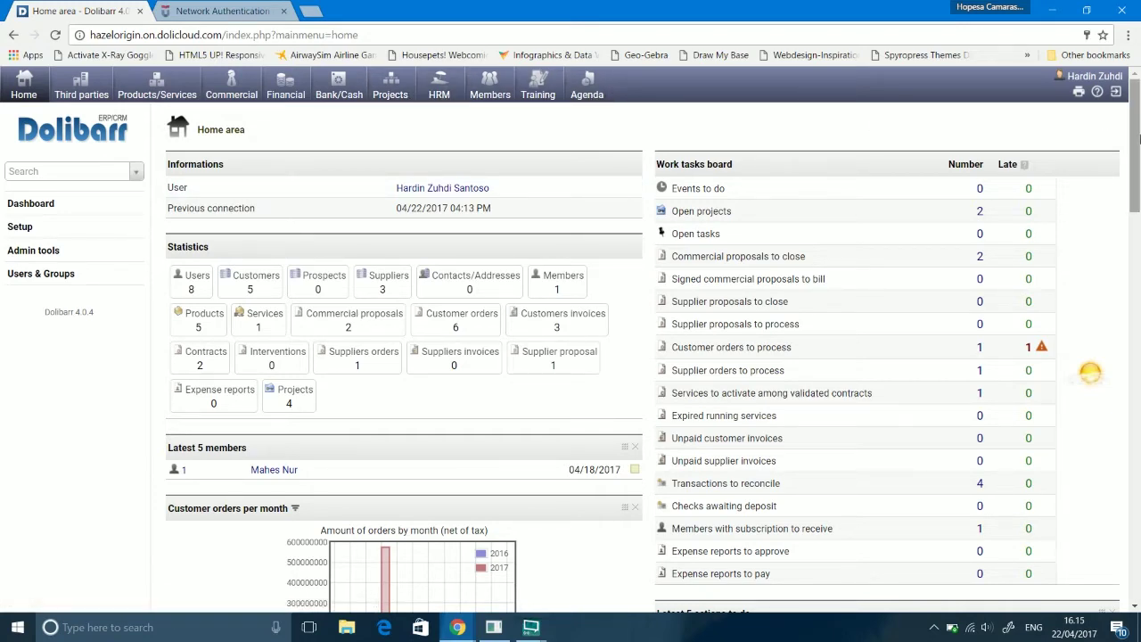
{"action": "scroll", "coordinate": [1135, 143], "scroll_direction": "down", "scroll_amount": 1}
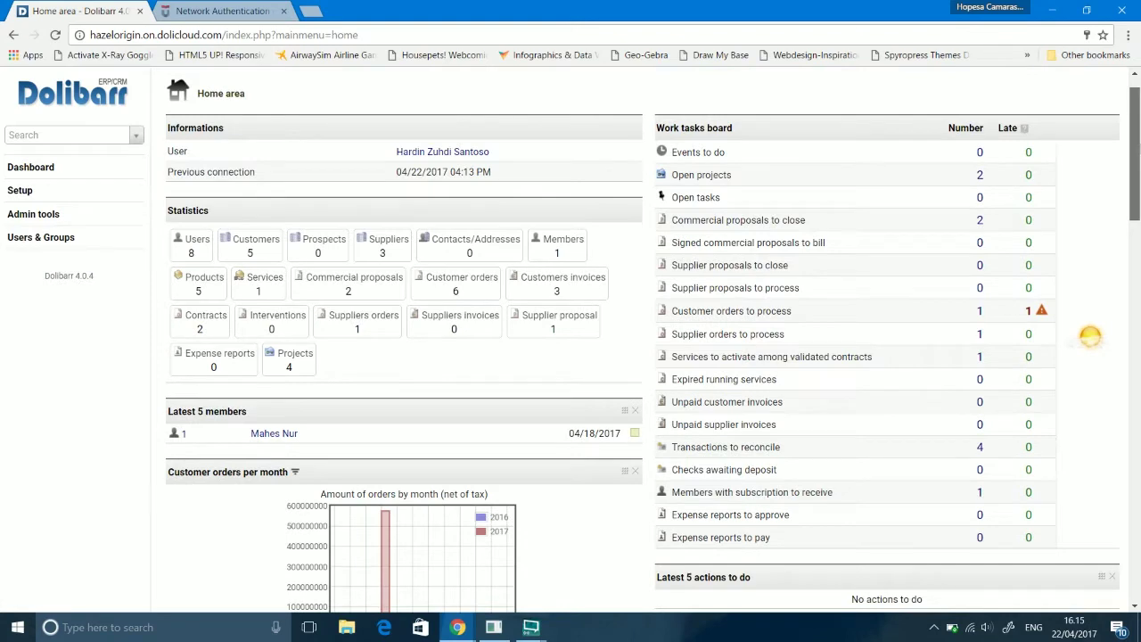
{"action": "scroll", "coordinate": [1134, 143], "scroll_direction": "up", "scroll_amount": 1}
{"action": "scroll", "coordinate": [1134, 143], "scroll_direction": "down", "scroll_amount": 2}
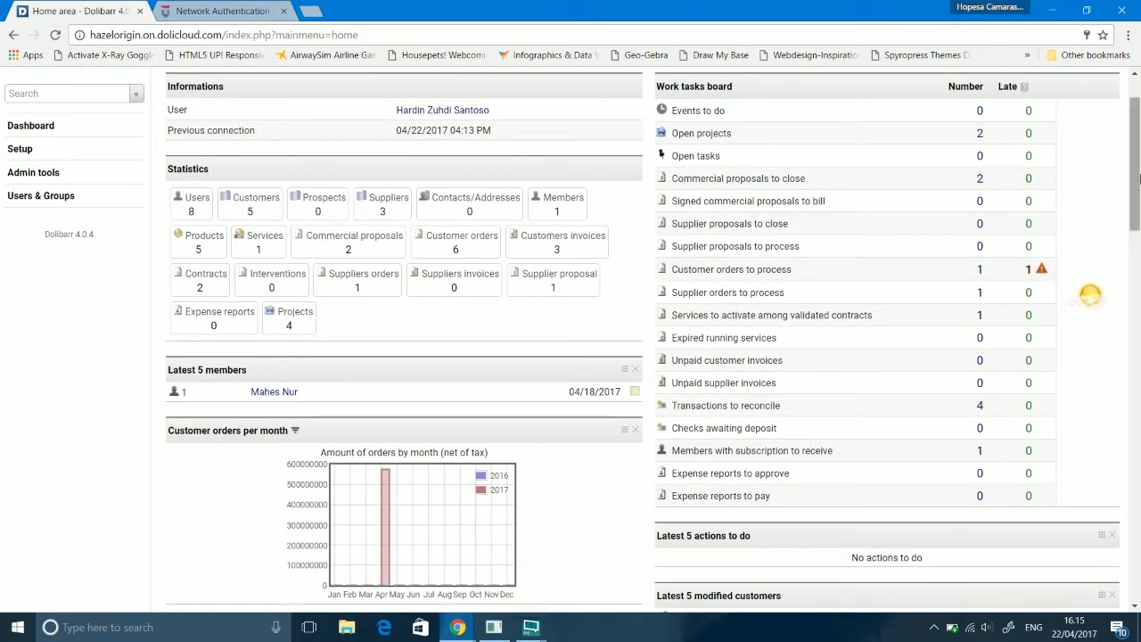
{"action": "left_click_drag", "start_coordinate": [1139, 179], "coordinate": [1140, 176]}
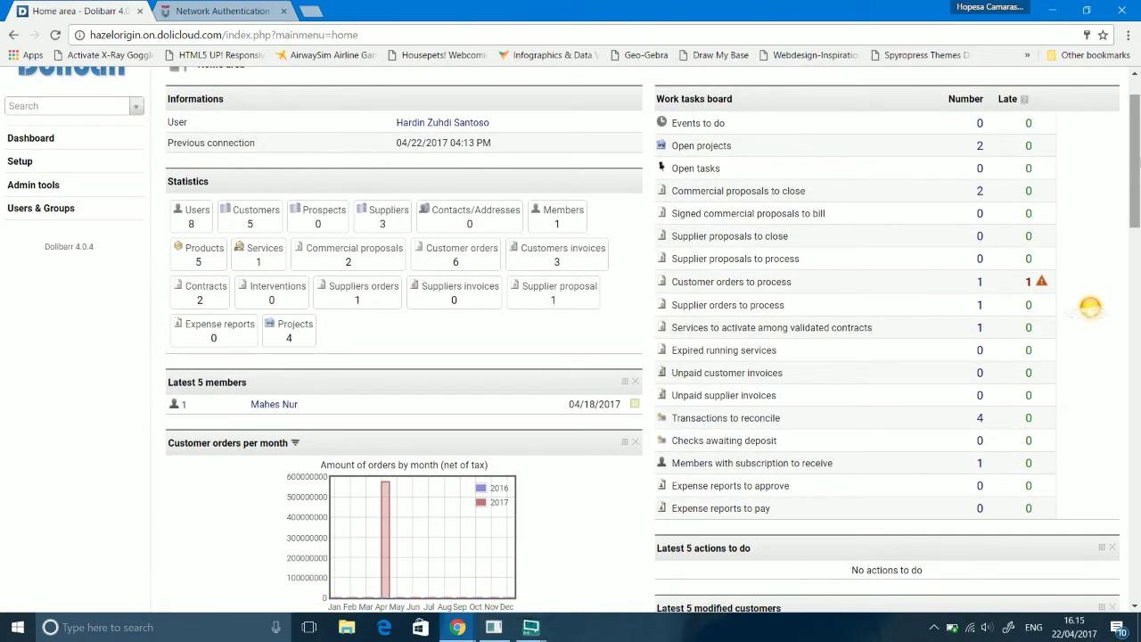
{"action": "scroll", "coordinate": [1090, 306], "scroll_direction": "down", "scroll_amount": 5}
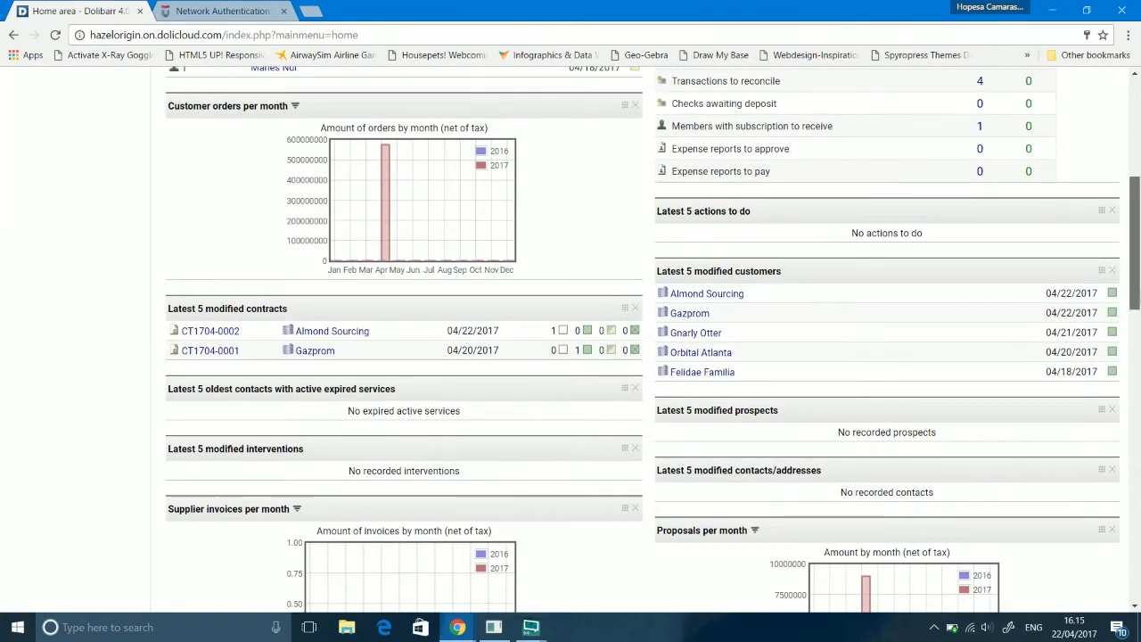
{"action": "scroll", "coordinate": [1134, 393], "scroll_direction": "down", "scroll_amount": 5}
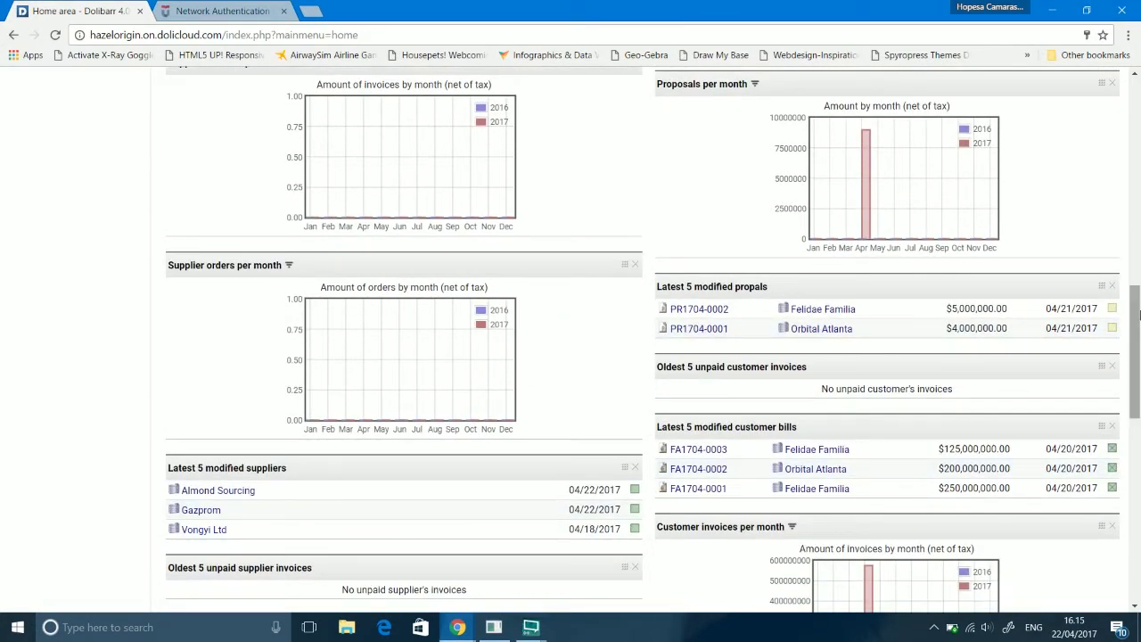
{"action": "scroll", "coordinate": [1135, 357], "scroll_direction": "down", "scroll_amount": 3}
{"action": "scroll", "coordinate": [1138, 410], "scroll_direction": "down", "scroll_amount": 1}
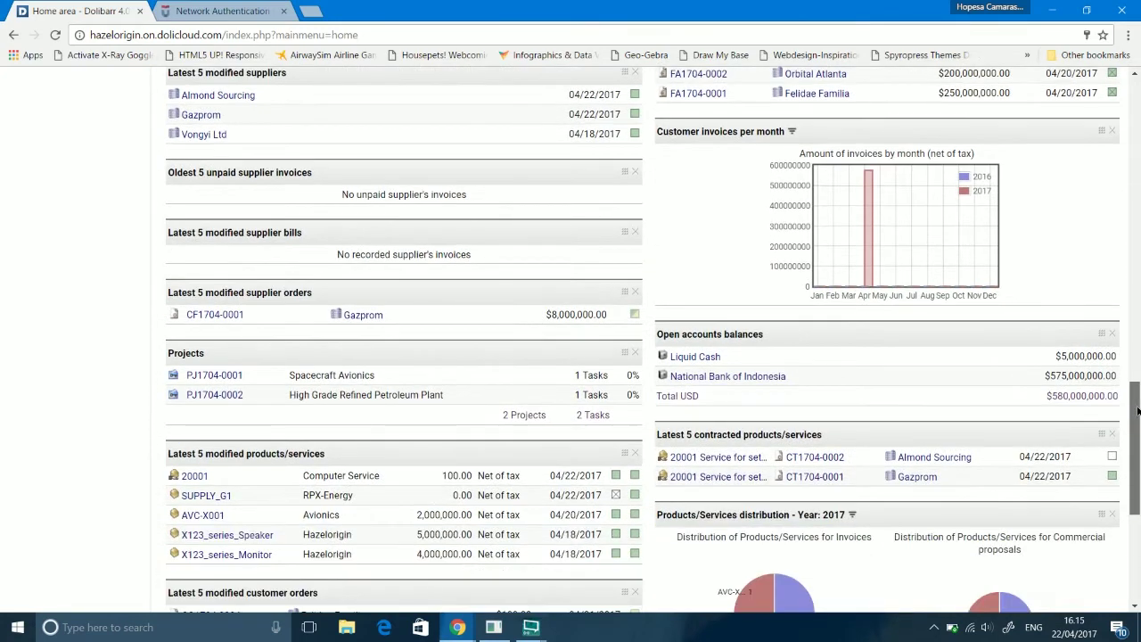
{"action": "left_click_drag", "start_coordinate": [1138, 411], "coordinate": [1137, 105]}
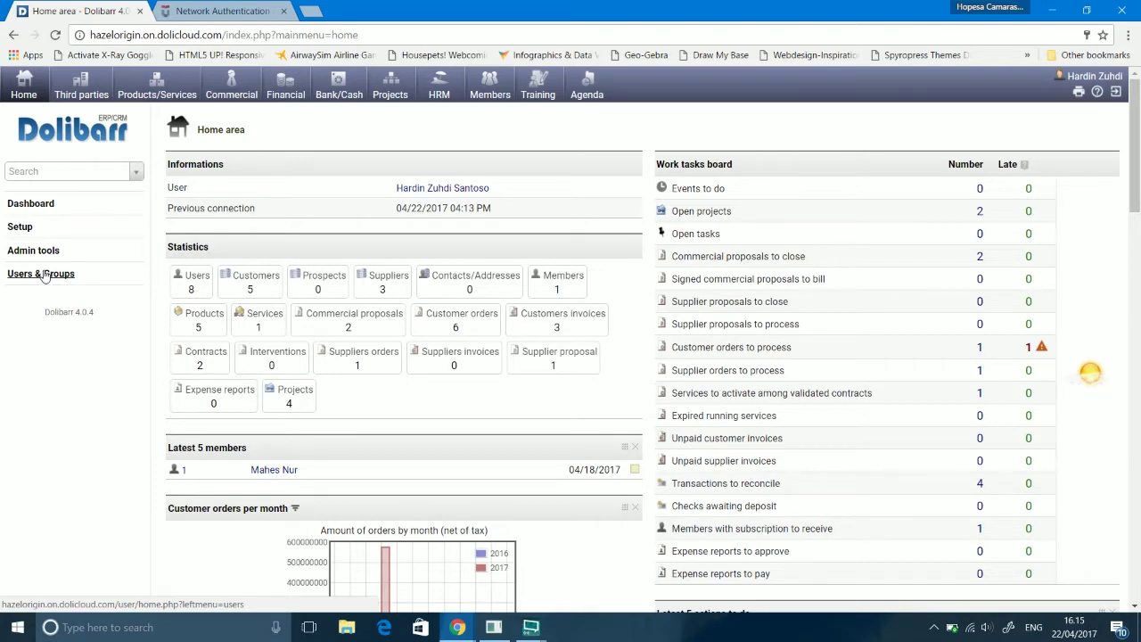
{"action": "left_click", "coordinate": [48, 278]}
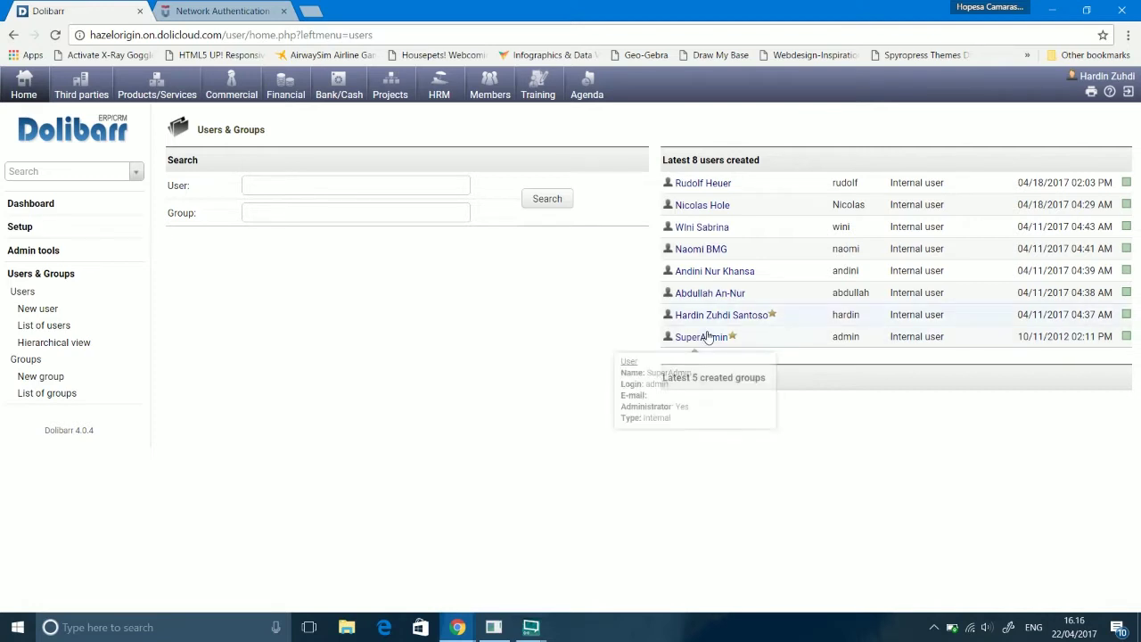
{"action": "mouse_move", "coordinate": [702, 251]}
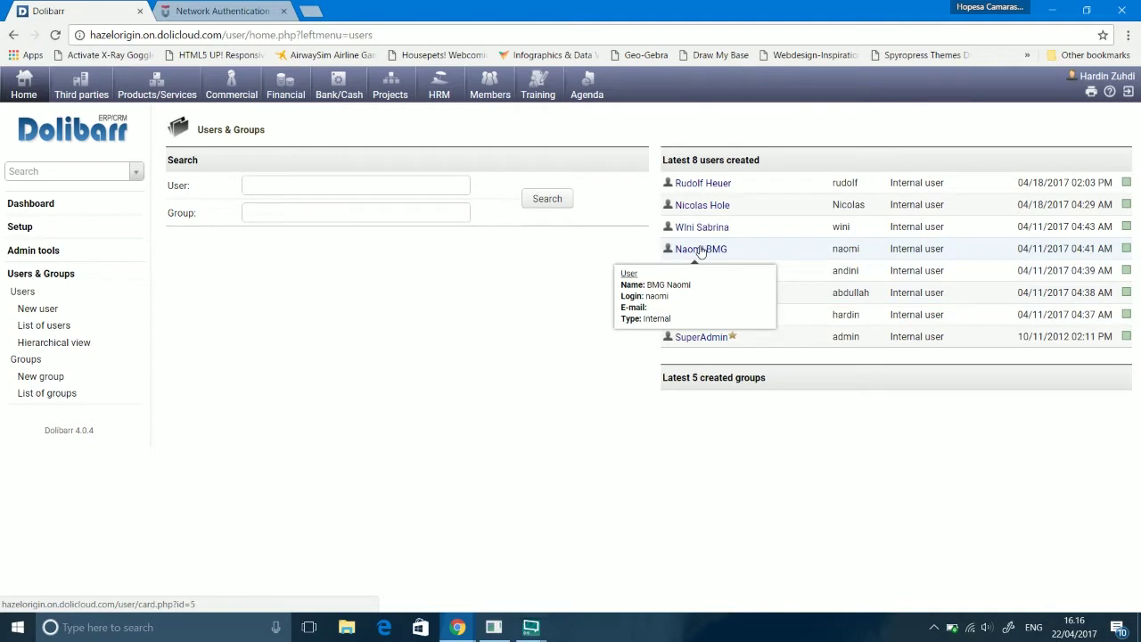
{"action": "left_click", "coordinate": [702, 252]}
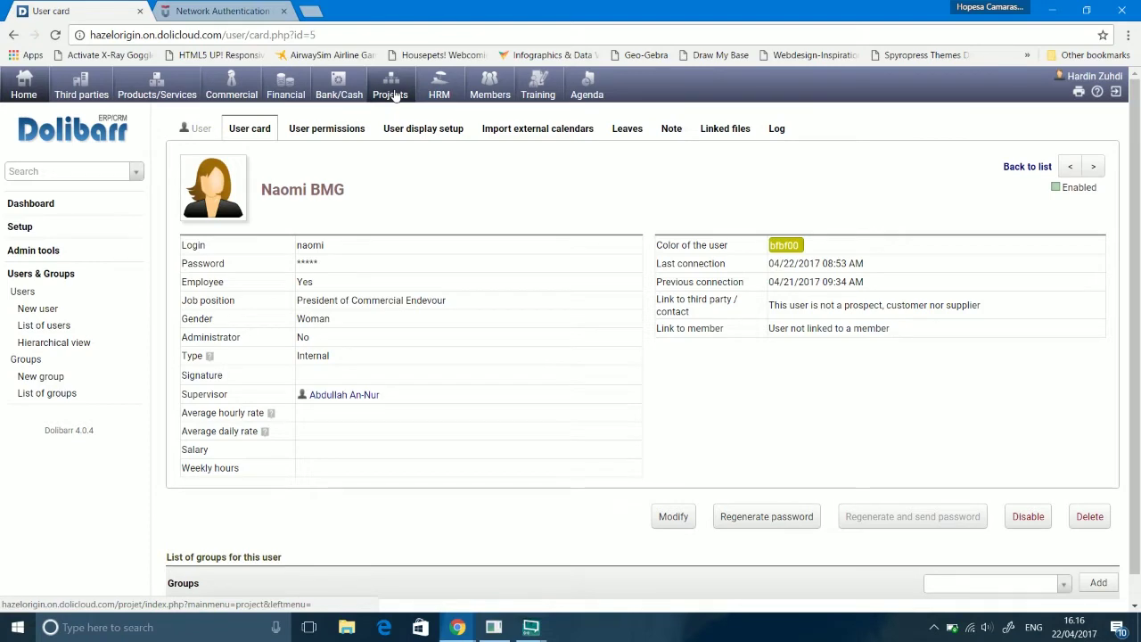
{"action": "left_click", "coordinate": [25, 87]}
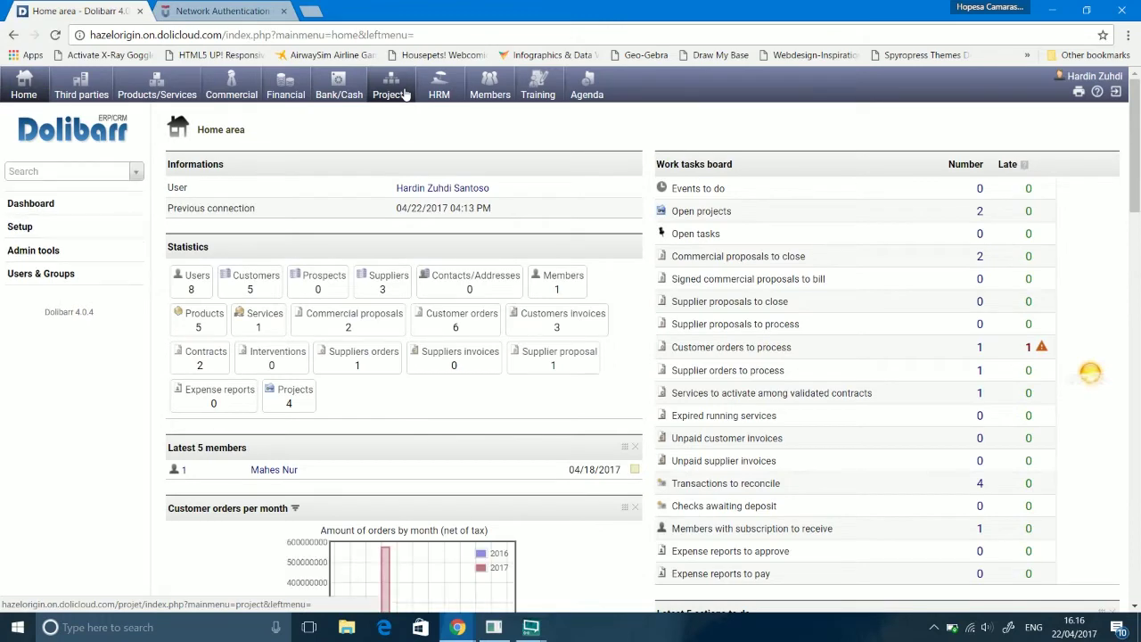
Step: Start a new project labelled 'Expansion of New Factorial Complex', leaving the third party unselected
{"action": "left_click", "coordinate": [405, 94]}
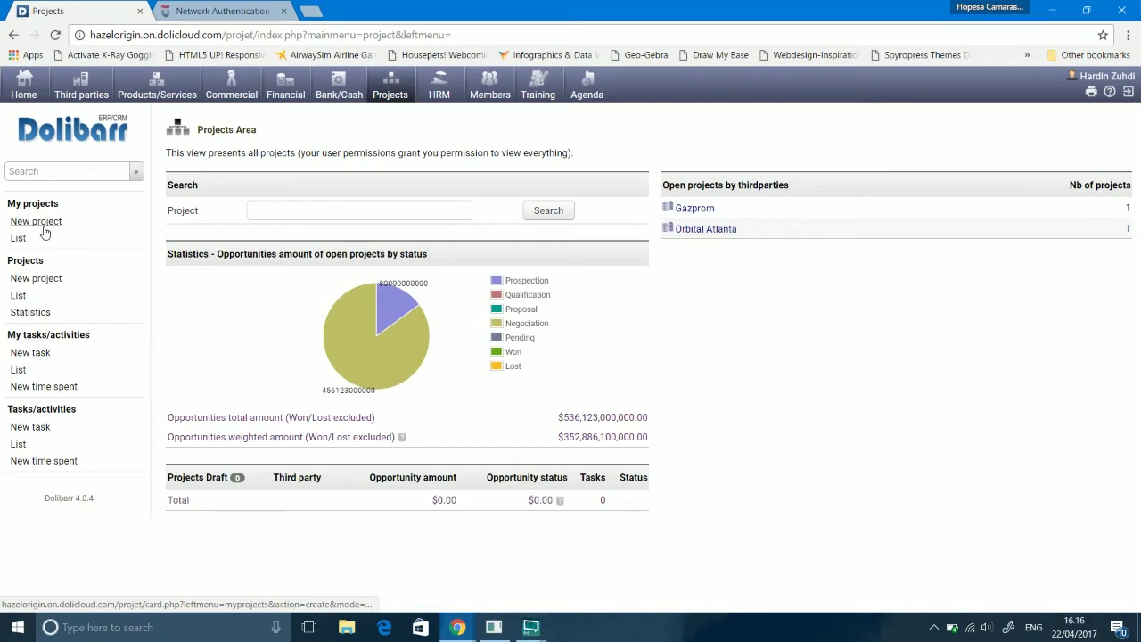
{"action": "left_click", "coordinate": [36, 221]}
{"action": "left_click", "coordinate": [418, 195]}
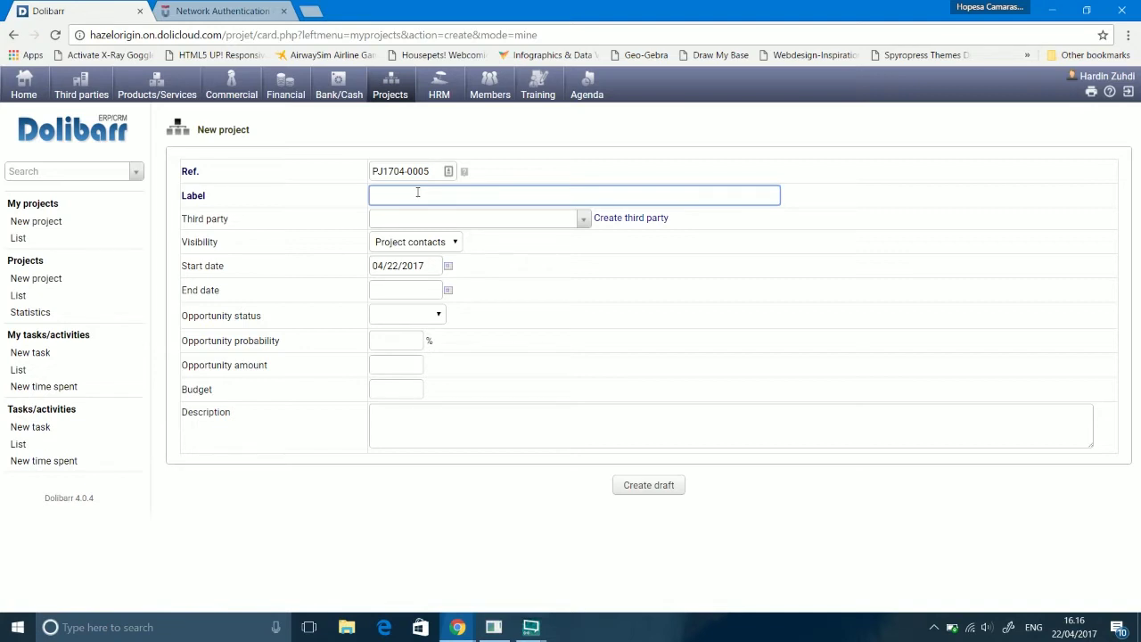
{"action": "type", "text": "Expansion of New Factorial Complex"}
{"action": "left_click", "coordinate": [479, 221]}
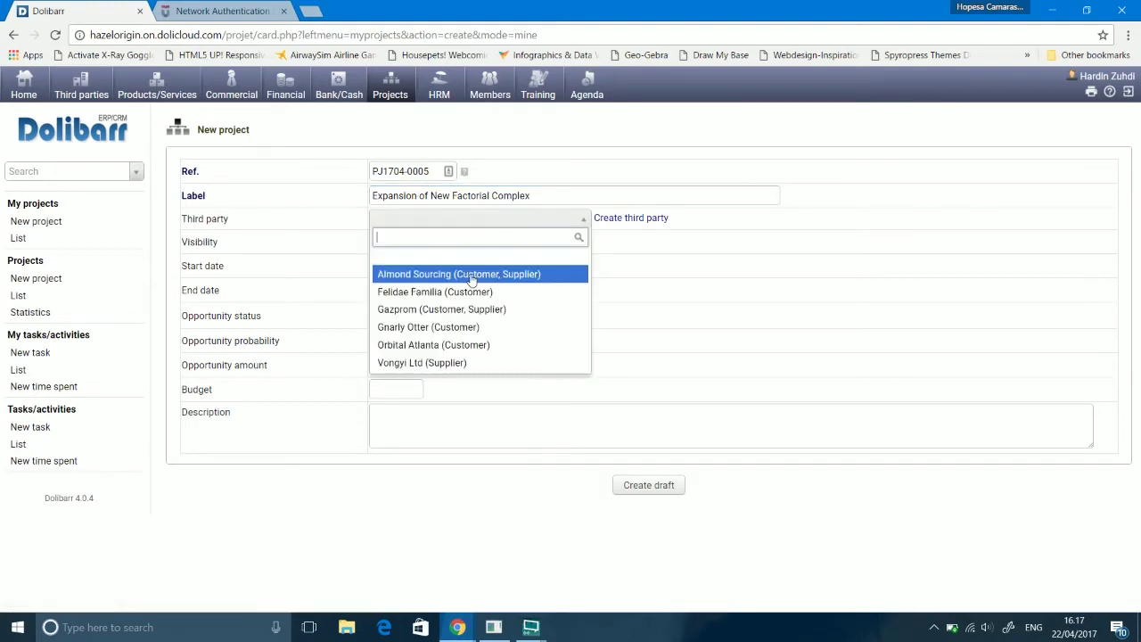
{"action": "left_click", "coordinate": [560, 219]}
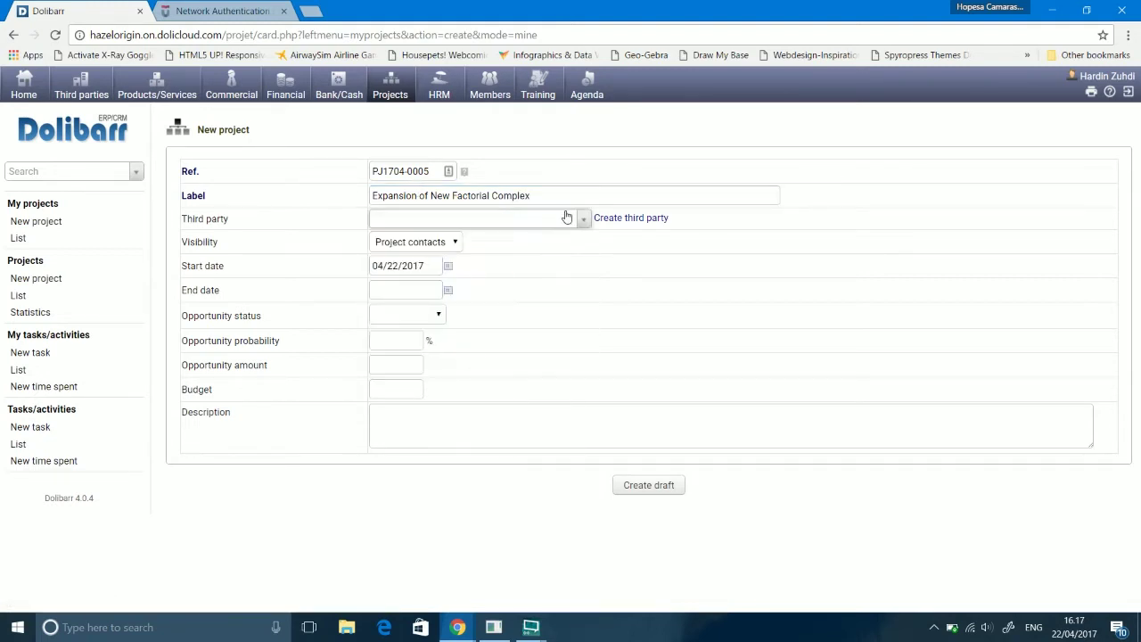
Step: Create third party 'Building Contractor' as a supplier that is neither prospect nor customer
{"action": "left_click", "coordinate": [634, 223]}
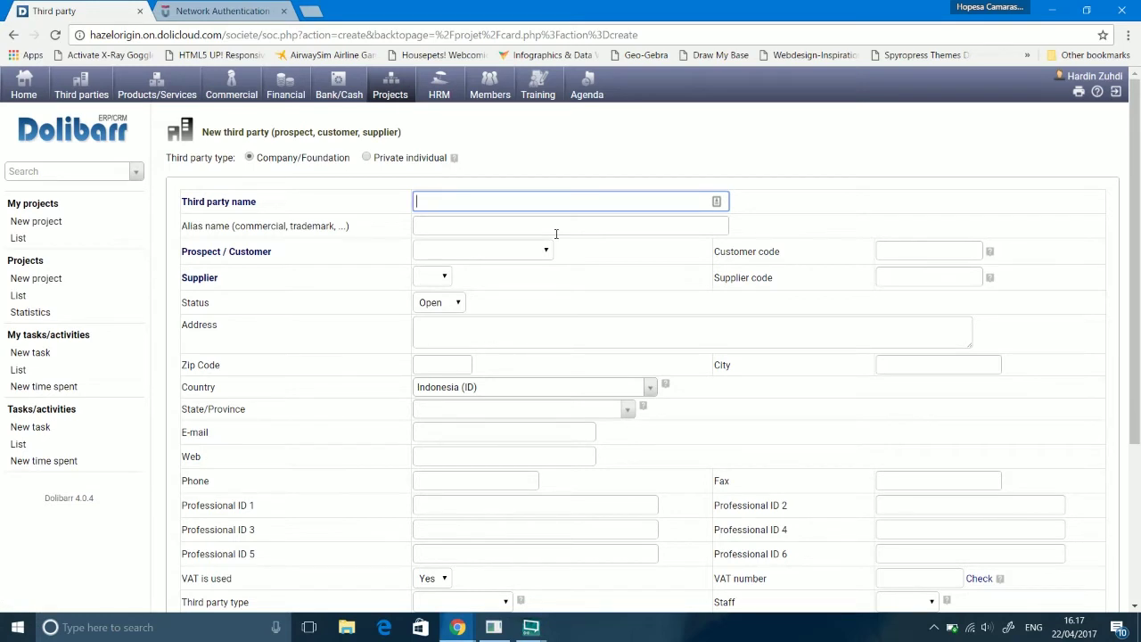
{"action": "type", "text": "Building Contractor"}
{"action": "key", "text": "Tab"}
{"action": "key", "text": "Tab"}
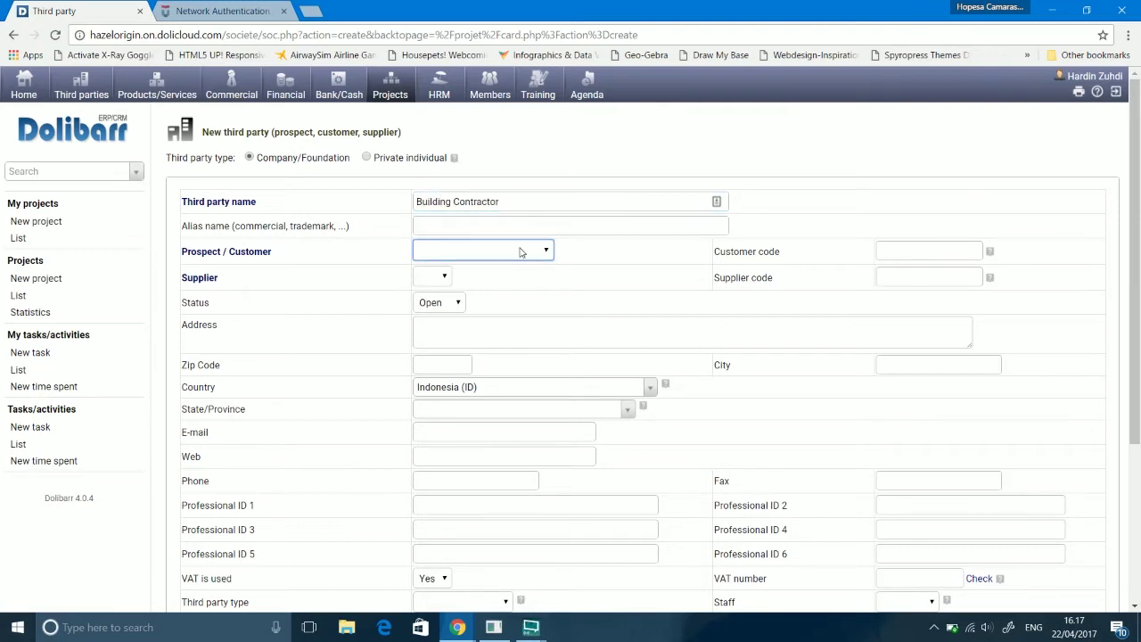
{"action": "left_click", "coordinate": [524, 251]}
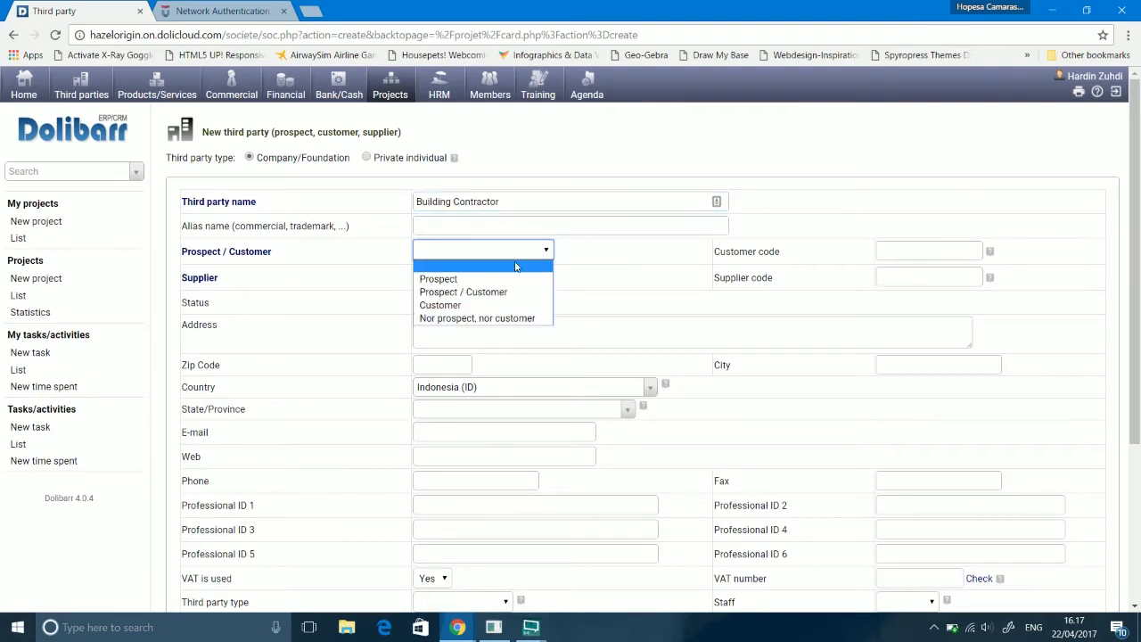
{"action": "left_click", "coordinate": [499, 318]}
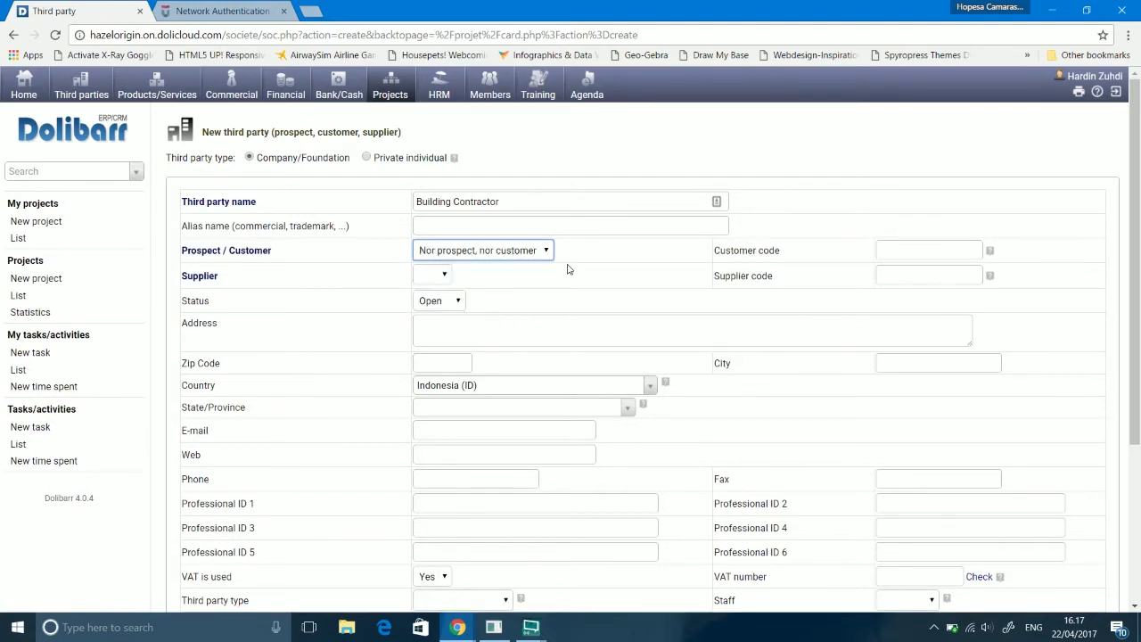
{"action": "left_click", "coordinate": [442, 275]}
{"action": "left_click", "coordinate": [439, 301]}
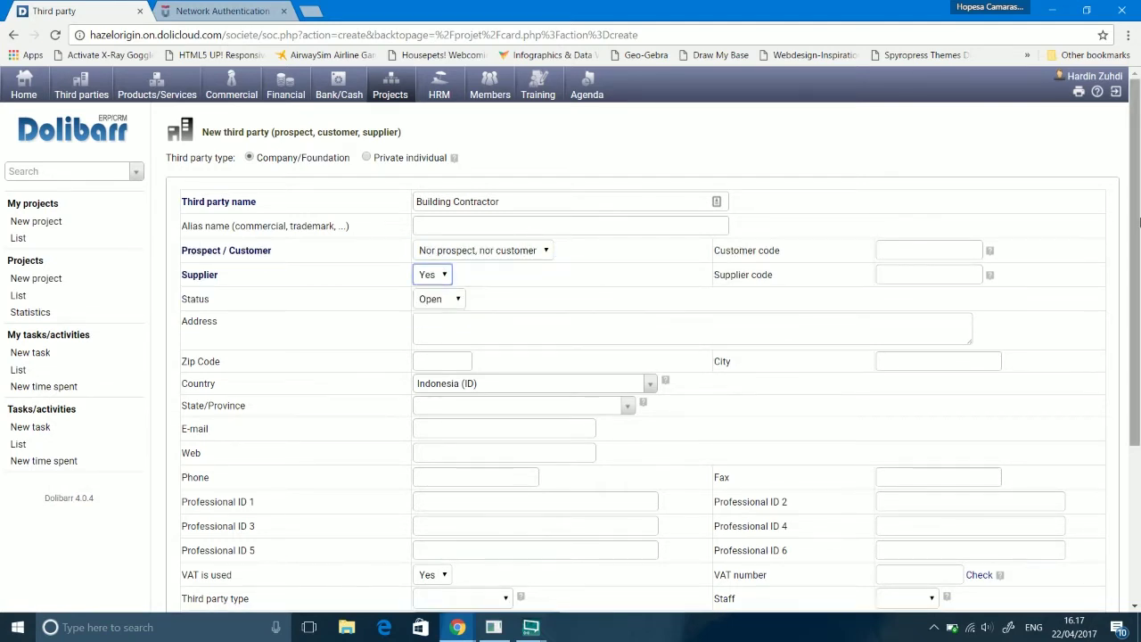
{"action": "left_click_drag", "start_coordinate": [1130, 224], "coordinate": [1131, 350]}
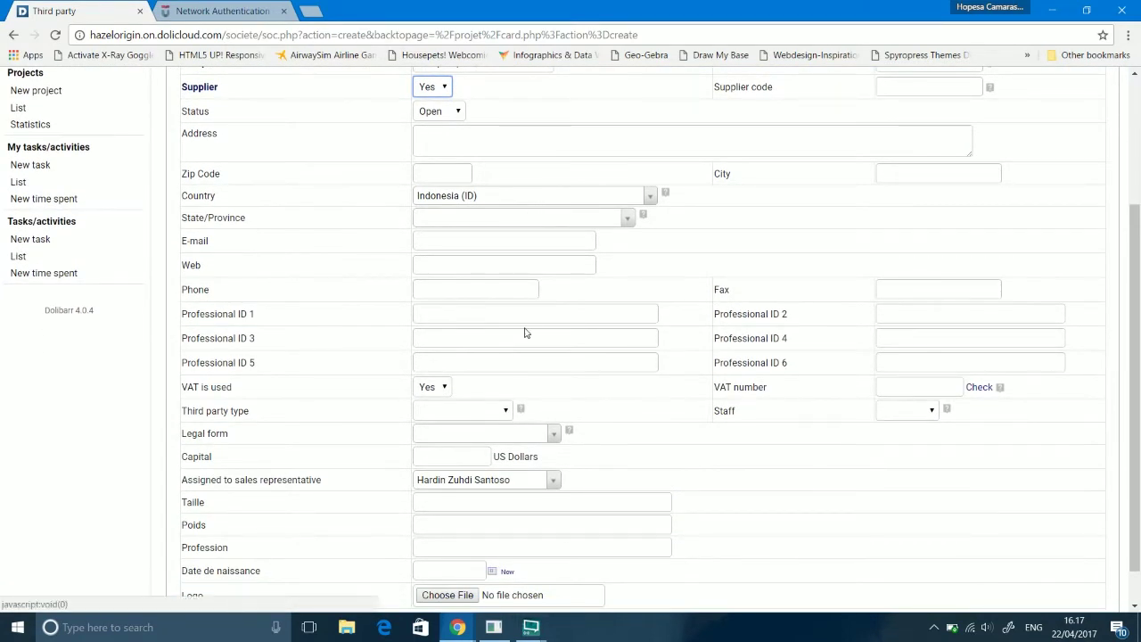
{"action": "left_click_drag", "start_coordinate": [1134, 326], "coordinate": [1139, 334]}
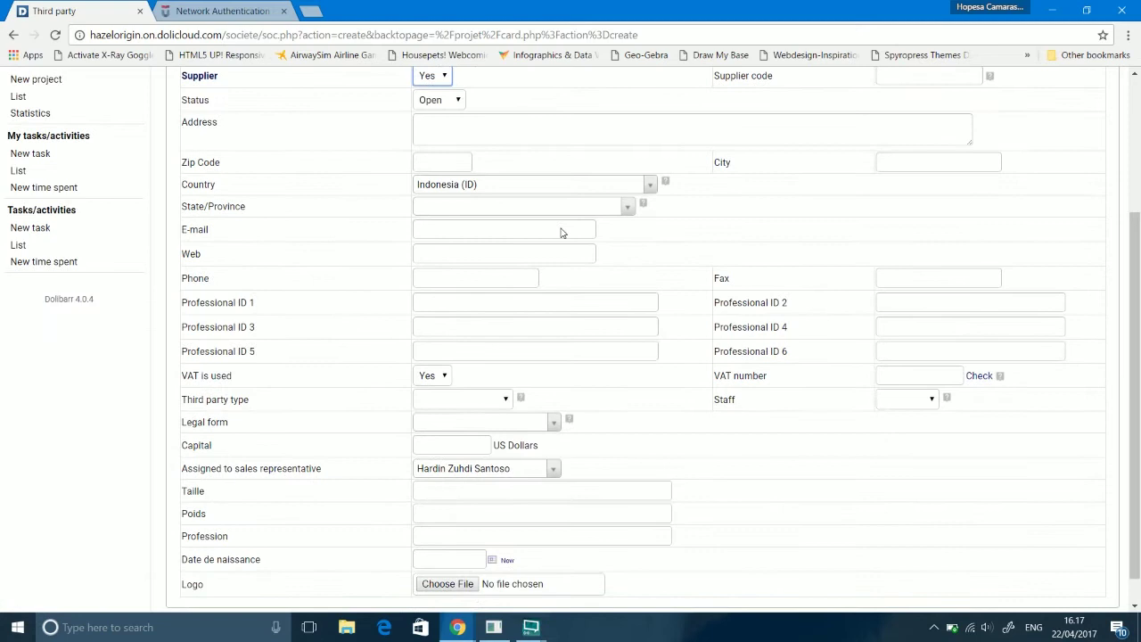
Step: Set the third party type to Large company and save the new third party
{"action": "left_click", "coordinate": [492, 216]}
{"action": "left_click", "coordinate": [490, 217]}
{"action": "left_click", "coordinate": [475, 233]}
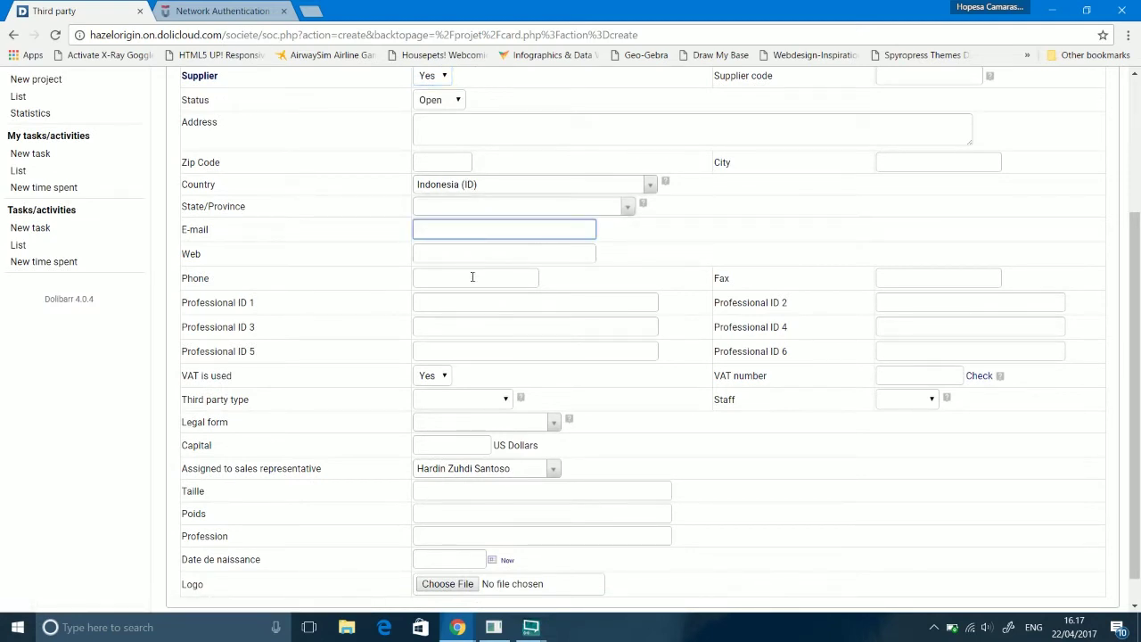
{"action": "left_click", "coordinate": [479, 420]}
{"action": "left_click", "coordinate": [479, 420]}
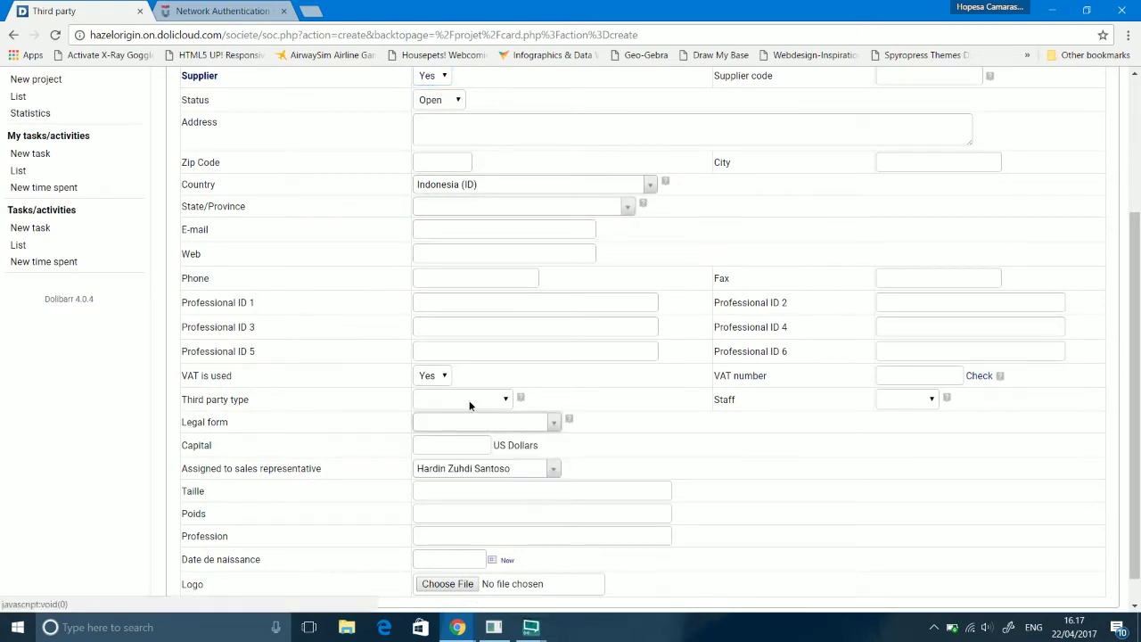
{"action": "left_click", "coordinate": [469, 402]}
{"action": "left_click", "coordinate": [457, 442]}
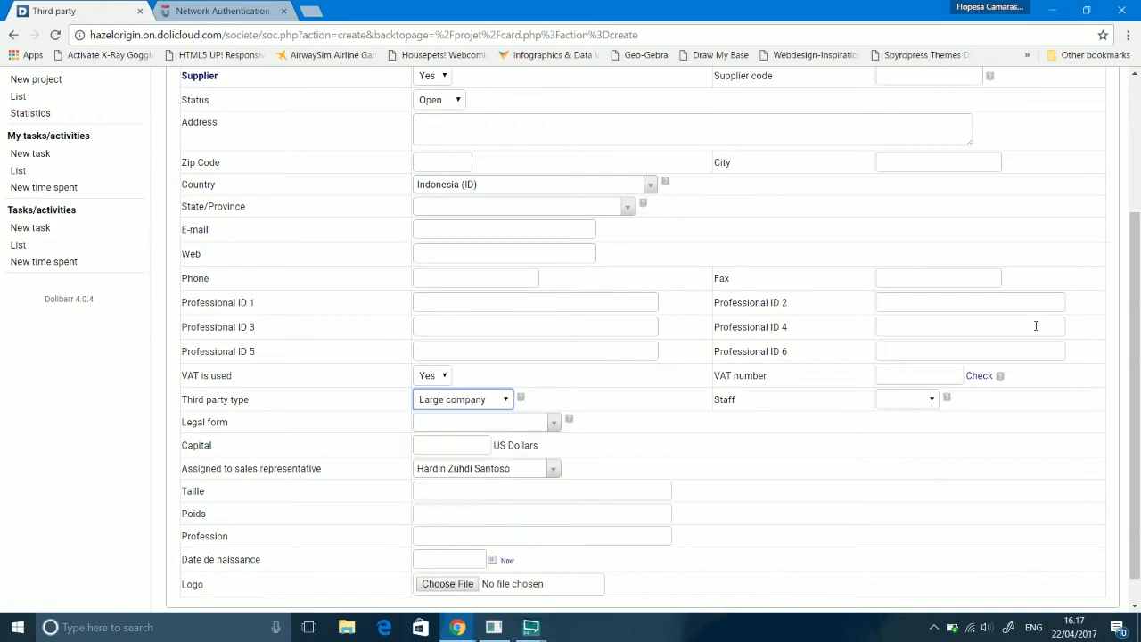
{"action": "left_click_drag", "start_coordinate": [1138, 392], "coordinate": [1137, 417]}
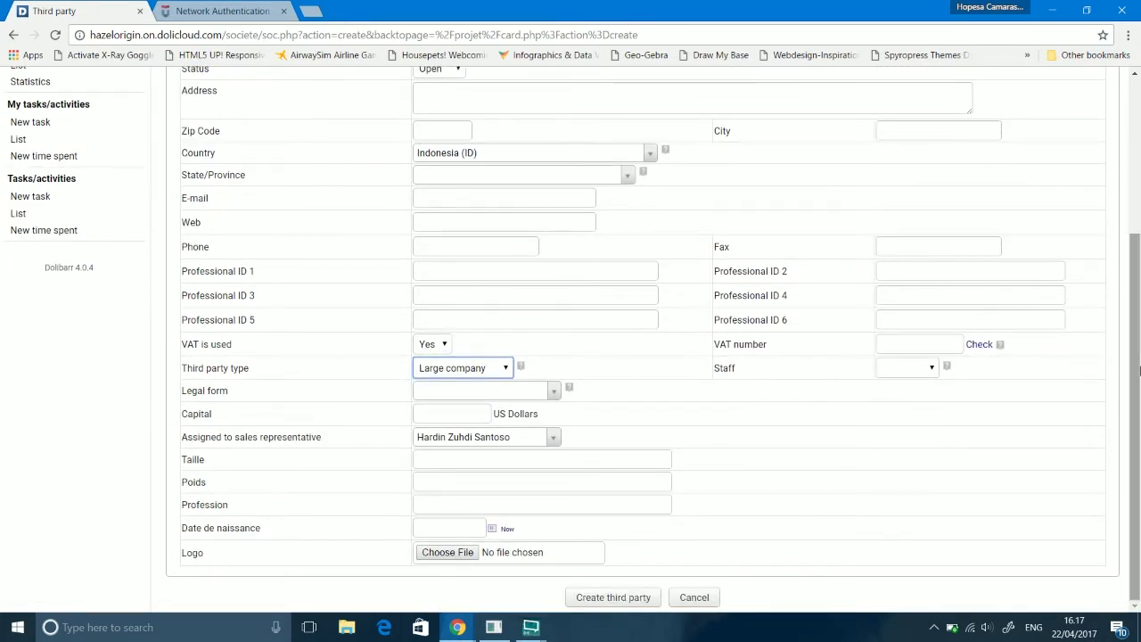
{"action": "mouse_move", "coordinate": [1137, 374]}
{"action": "left_mouse_down"}
{"action": "mouse_move", "coordinate": [1137, 219]}
{"action": "mouse_move", "coordinate": [1138, 357]}
{"action": "left_mouse_up"}
{"action": "left_click", "coordinate": [613, 597]}
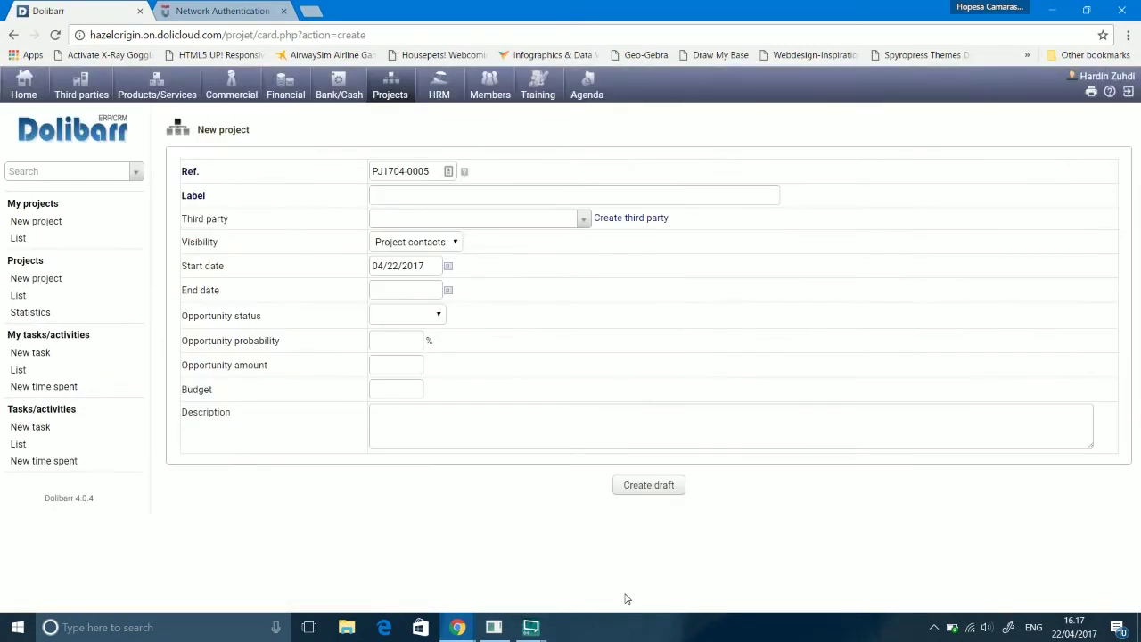
Step: Assign Building Contractor as third party, make the project visible to everybody, end date 04/23/2017
{"action": "left_click", "coordinate": [437, 231]}
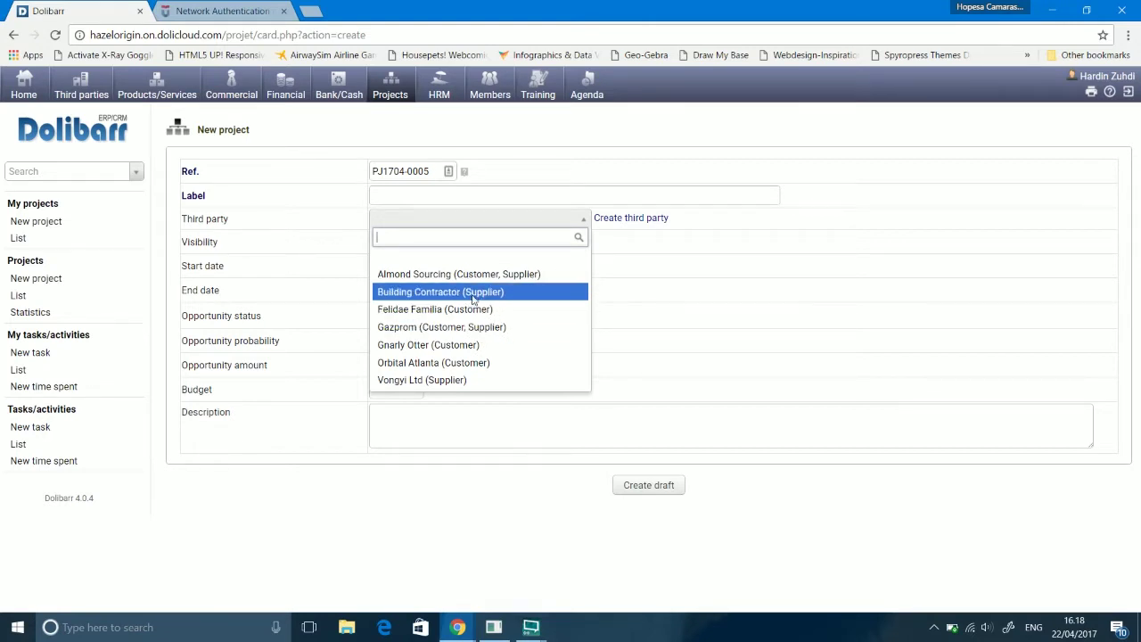
{"action": "left_click", "coordinate": [472, 299]}
{"action": "left_click", "coordinate": [436, 245]}
{"action": "left_click", "coordinate": [432, 273]}
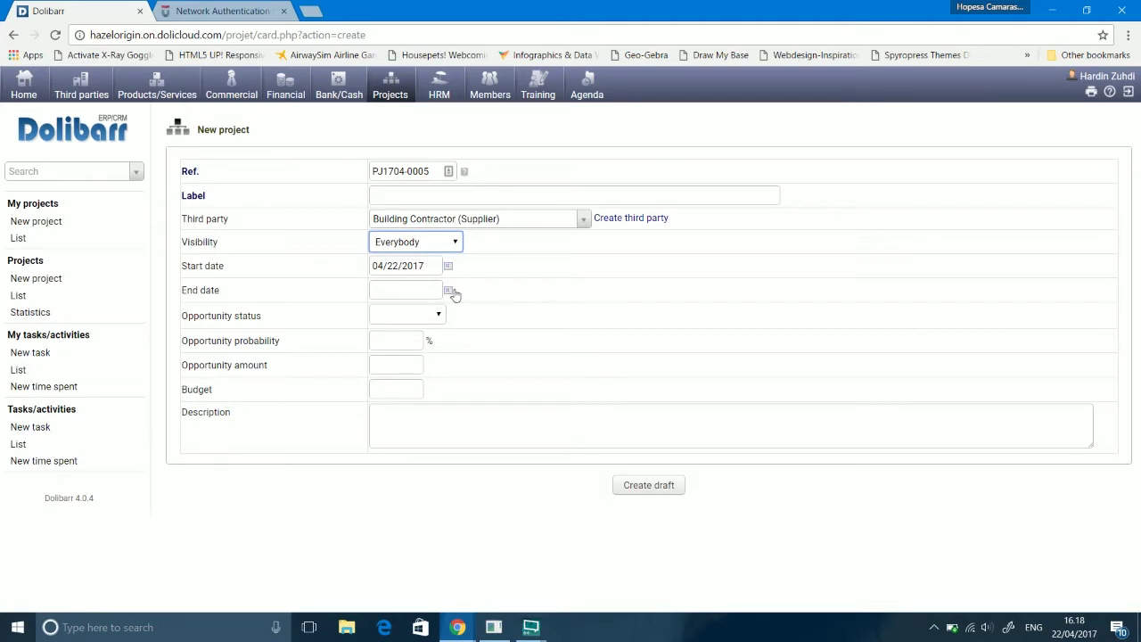
{"action": "left_click", "coordinate": [448, 290]}
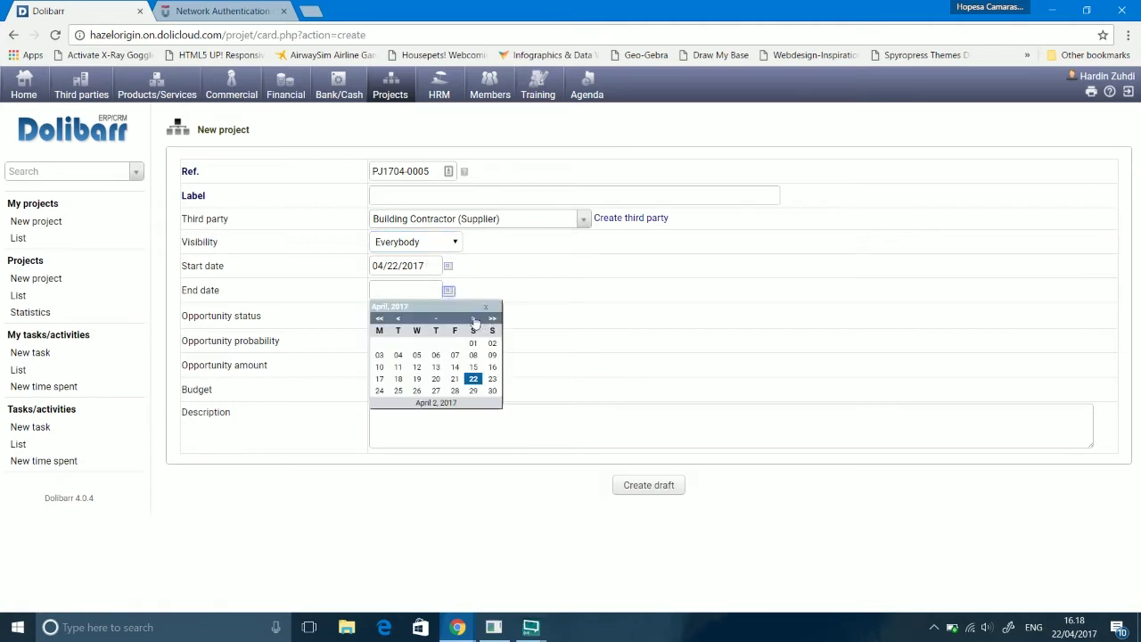
{"action": "left_click", "coordinate": [492, 379]}
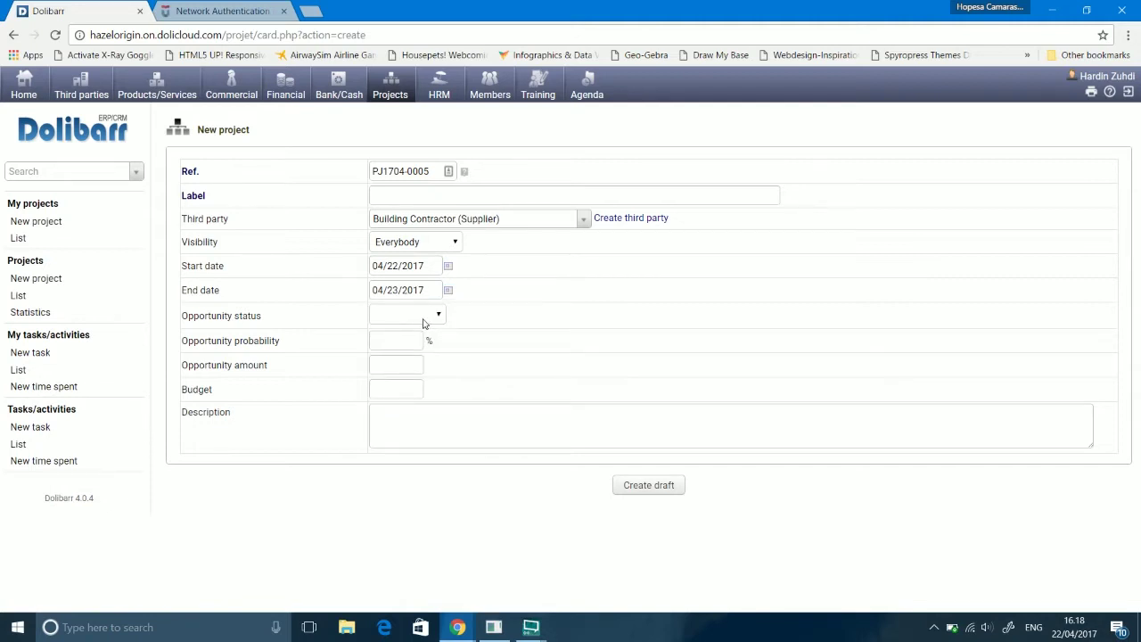
{"action": "left_click", "coordinate": [427, 317]}
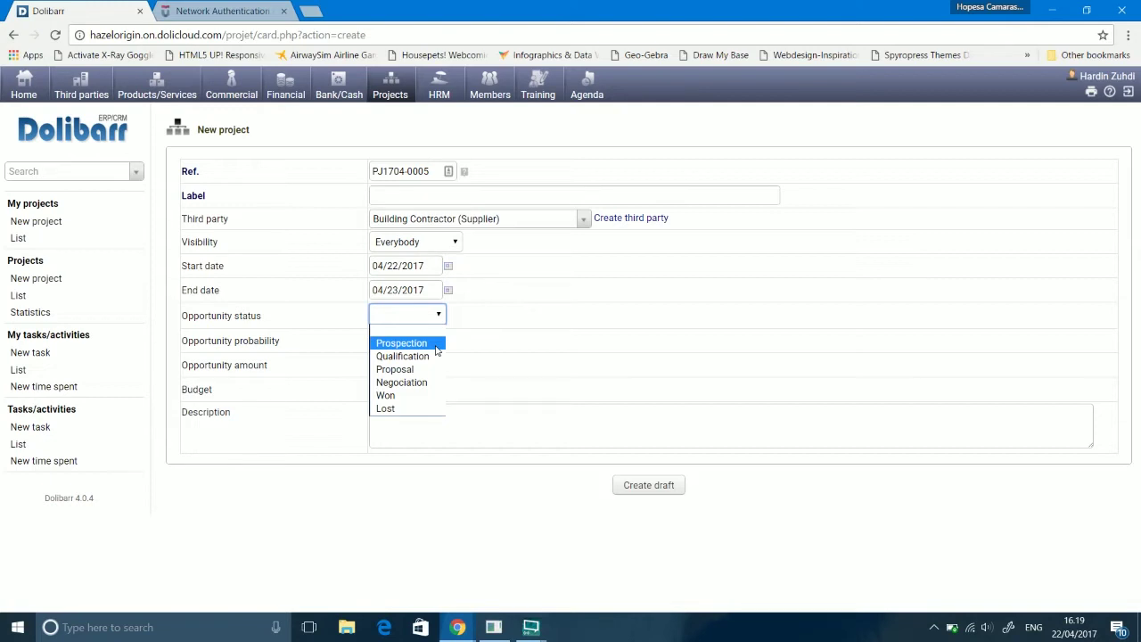
Step: Set opportunity status Won, amount 1000000, budget 500000, description 'Expansion for Factorial Complexes in East Java'
{"action": "left_click", "coordinate": [419, 398]}
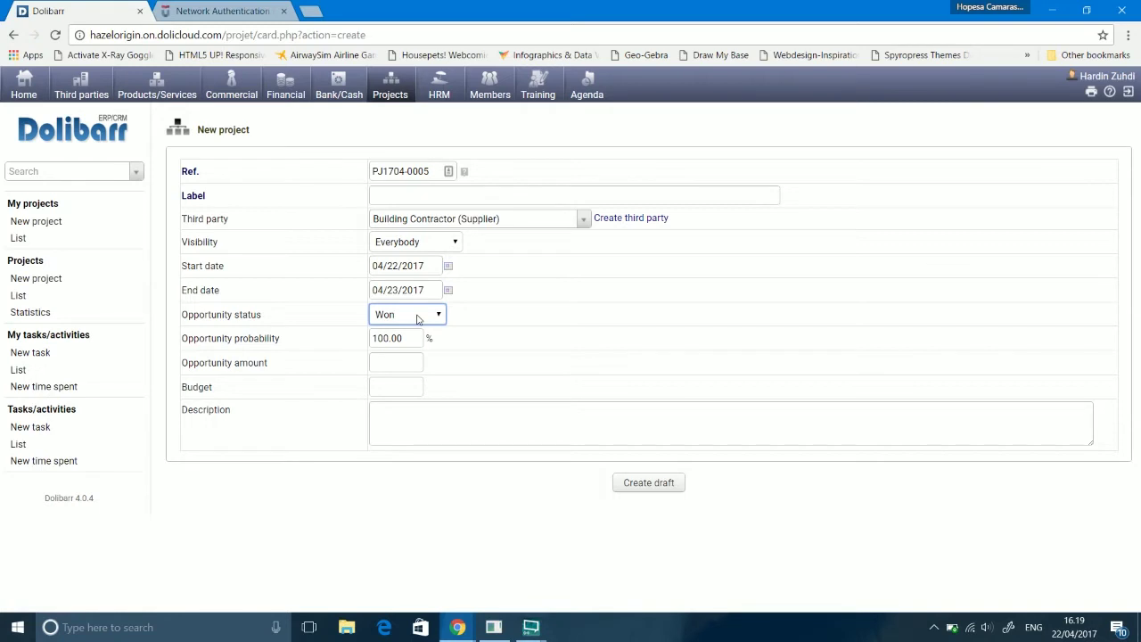
{"action": "left_click", "coordinate": [387, 360]}
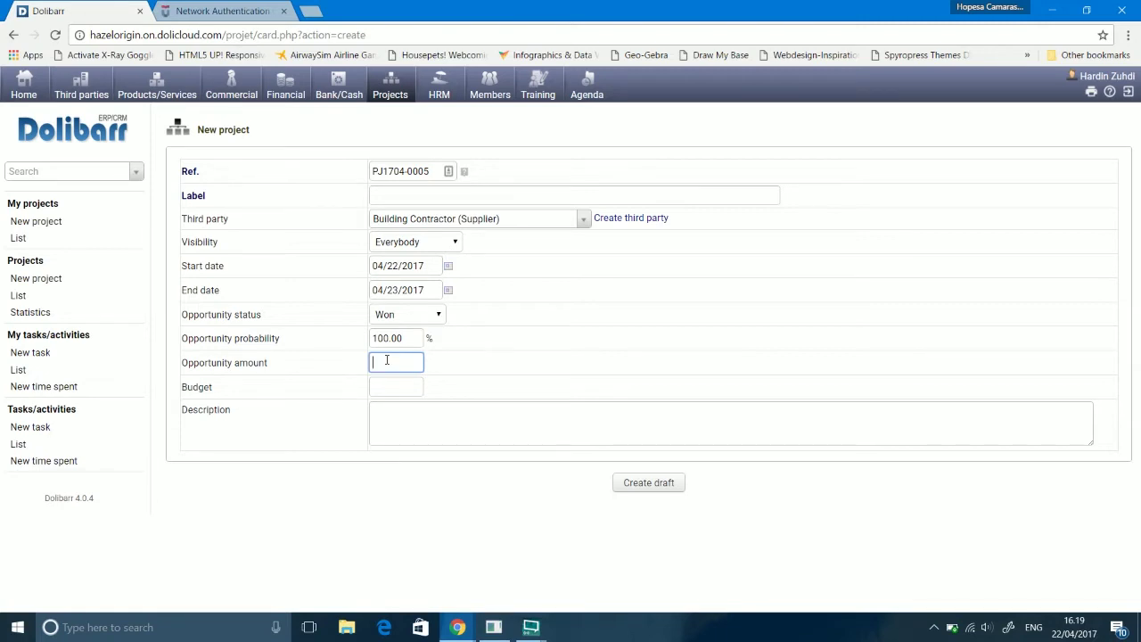
{"action": "type", "text": "000000"}
{"action": "key", "text": "Tab"}
{"action": "type", "text": "500000"}
{"action": "key", "text": "Tab"}
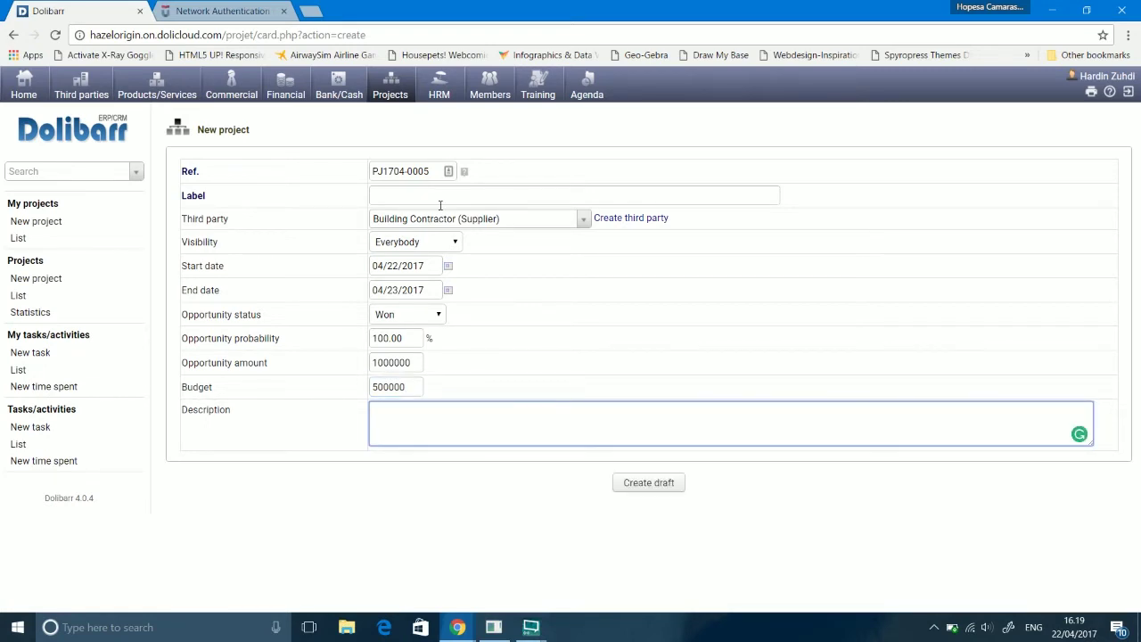
{"action": "type", "text": "Expansion for Factorial C"}
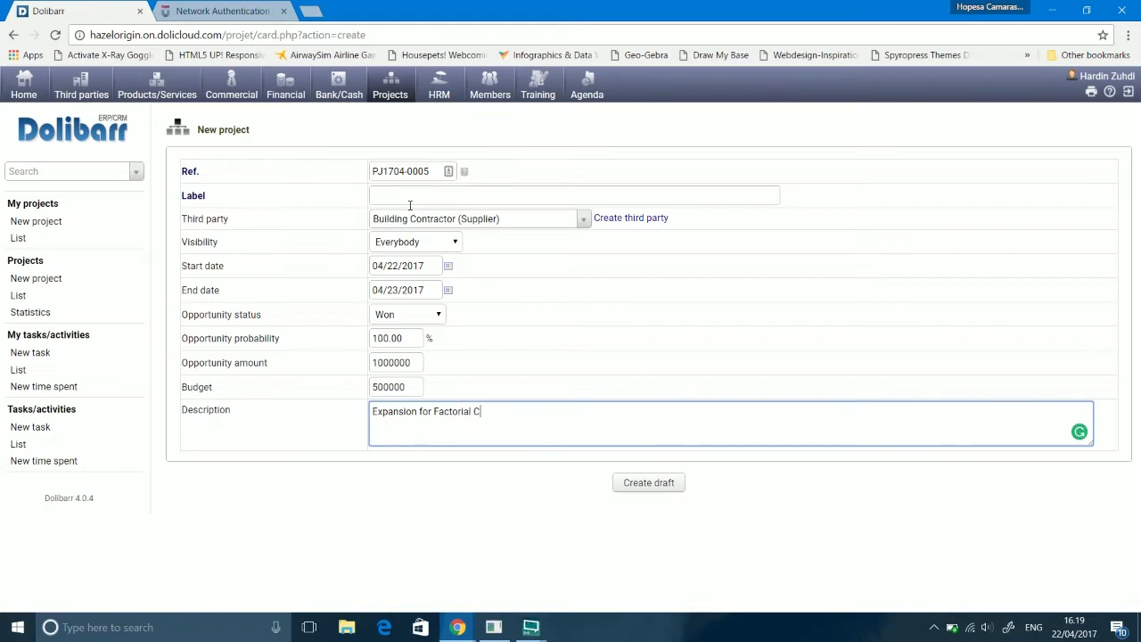
{"action": "type", "text": "omplexes in East Java"}
Step: Label the project 'Factory Expansion' and create it as a draft
{"action": "left_click", "coordinate": [491, 195]}
{"action": "type", "text": "Factory"}
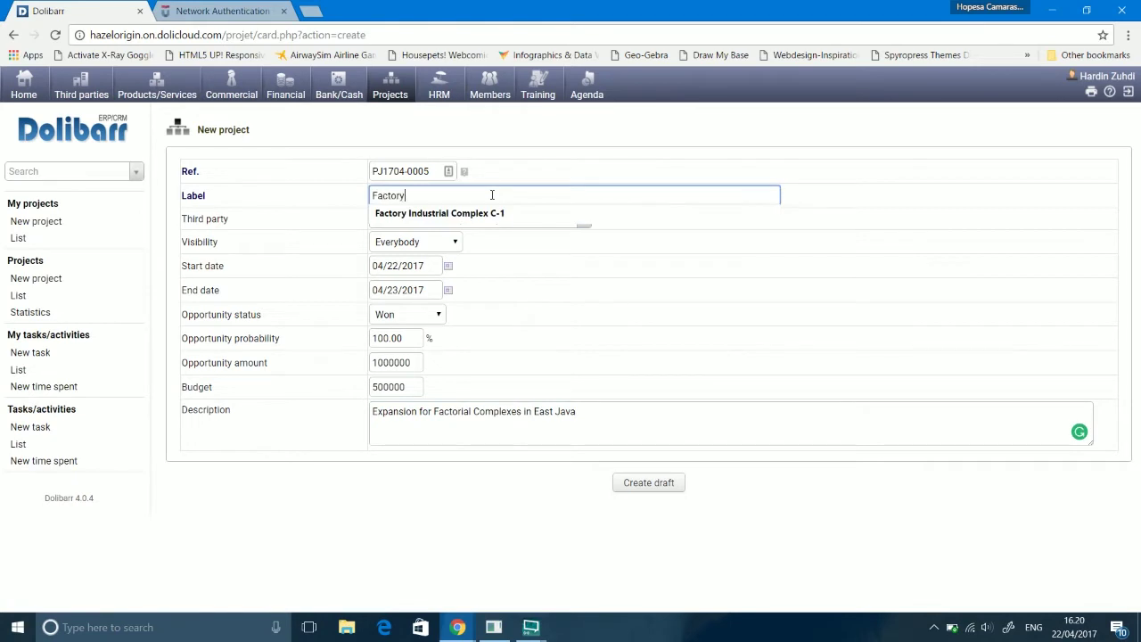
{"action": "type", "text": " Expansion"}
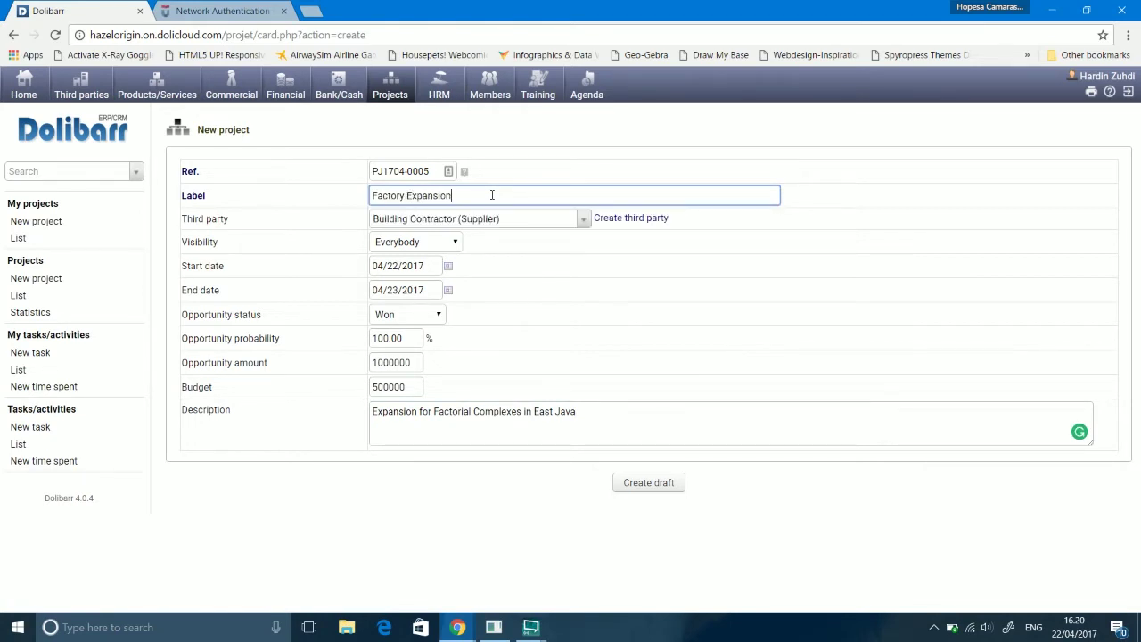
{"action": "left_click", "coordinate": [658, 484]}
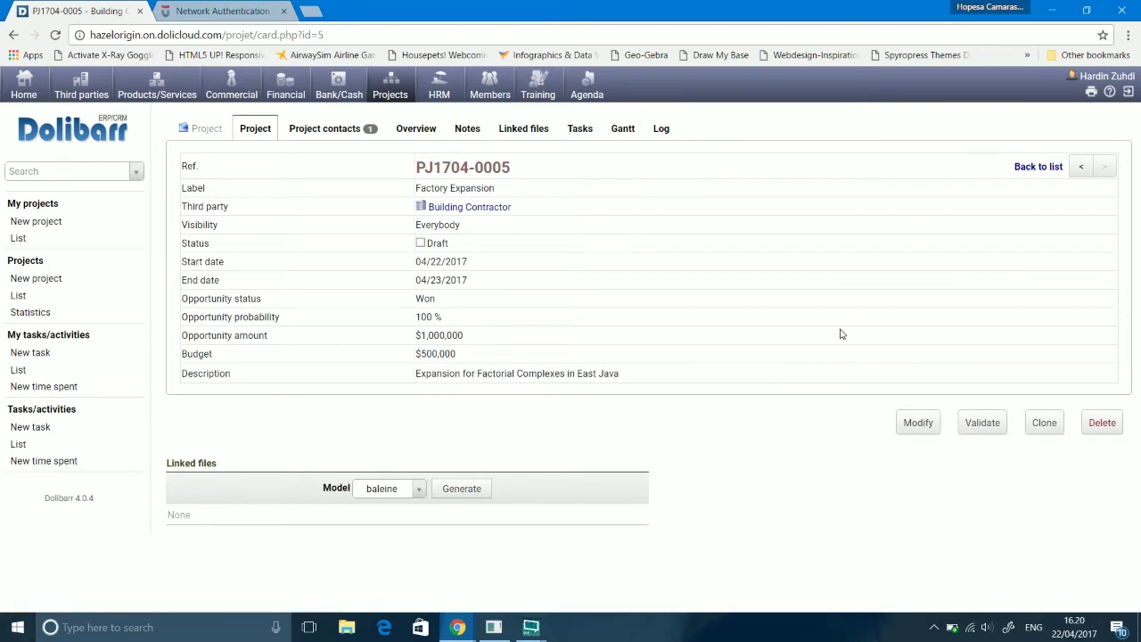
Step: Validate project PJ1704-0005 and confirm, changing its status to Open
{"action": "left_click", "coordinate": [974, 428]}
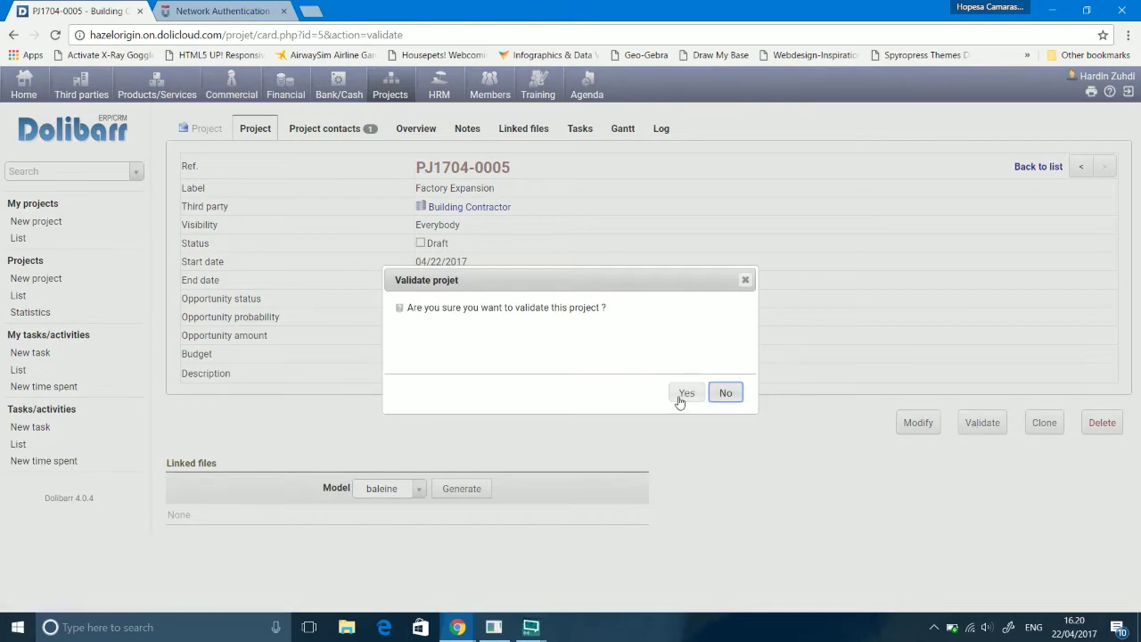
{"action": "left_click", "coordinate": [681, 397]}
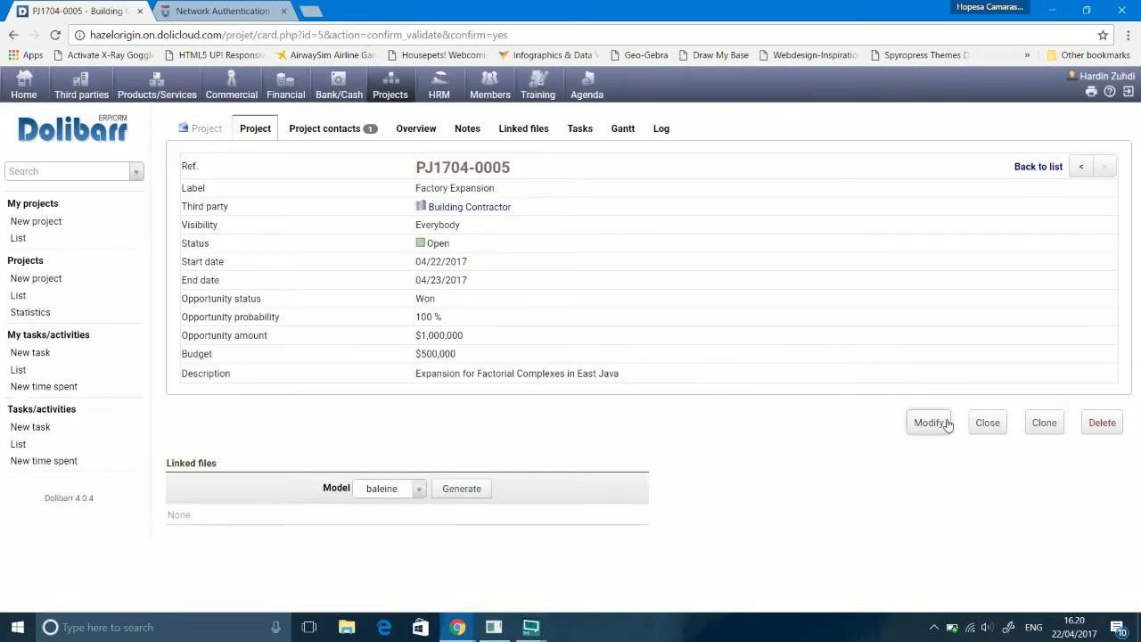
{"action": "left_click", "coordinate": [39, 355]}
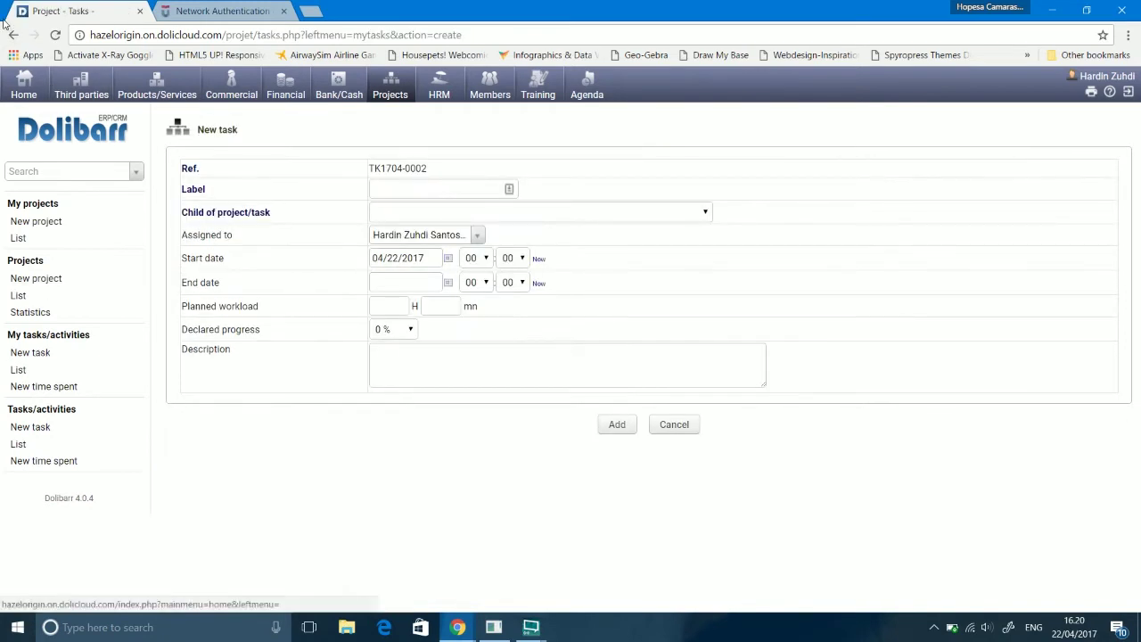
{"action": "left_click", "coordinate": [11, 35]}
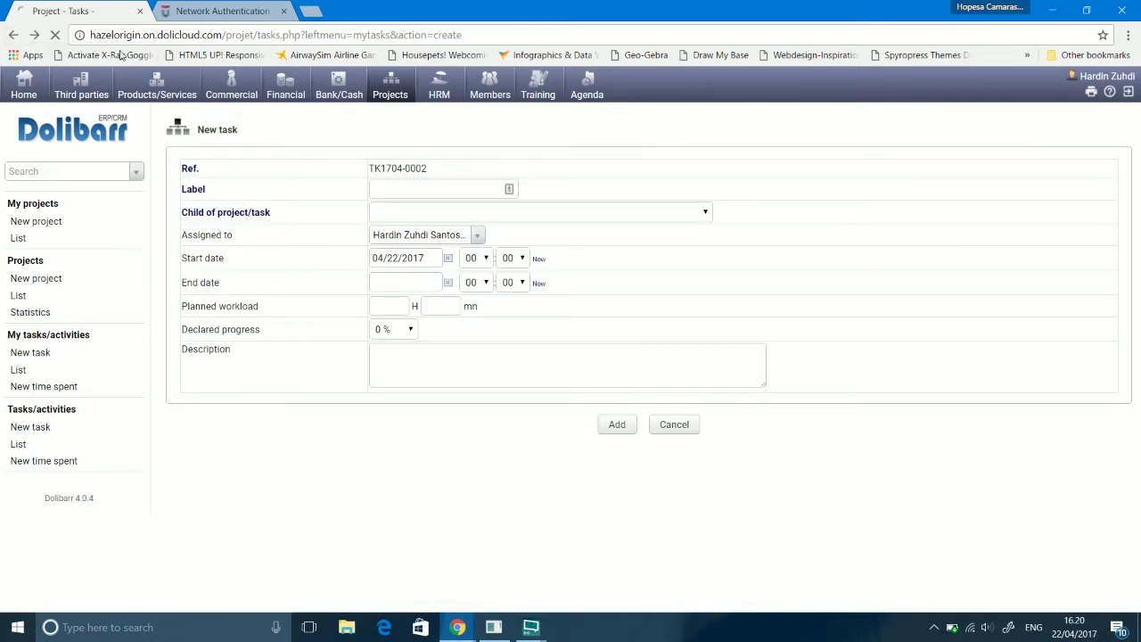
{"action": "left_click", "coordinate": [930, 423]}
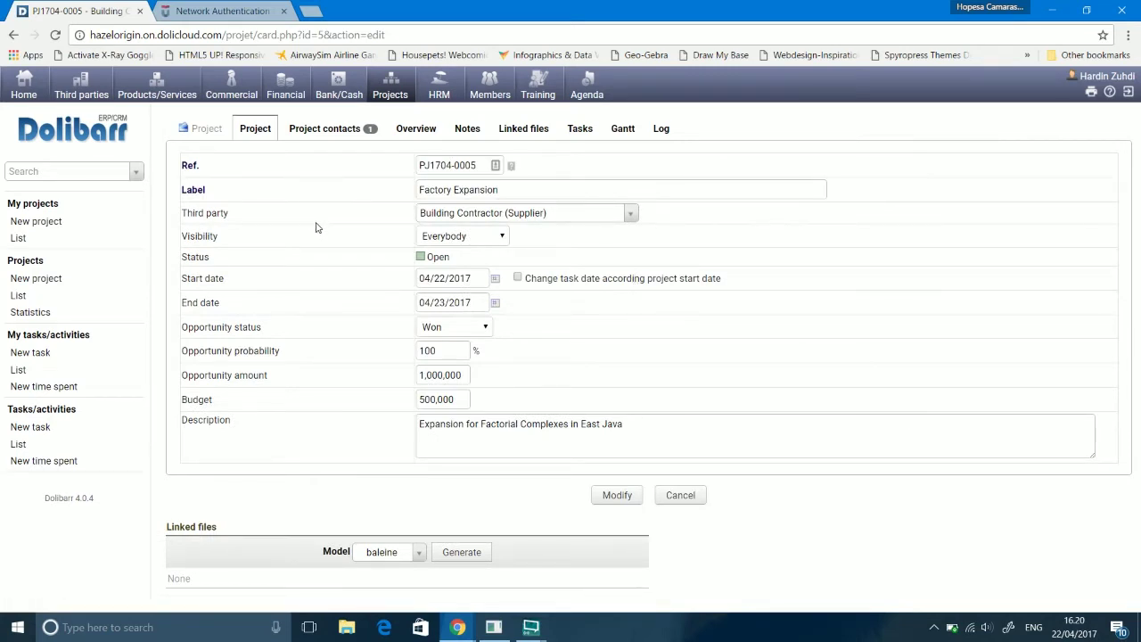
{"action": "left_click", "coordinate": [415, 553]}
{"action": "left_click", "coordinate": [412, 554]}
{"action": "left_click", "coordinate": [678, 498]}
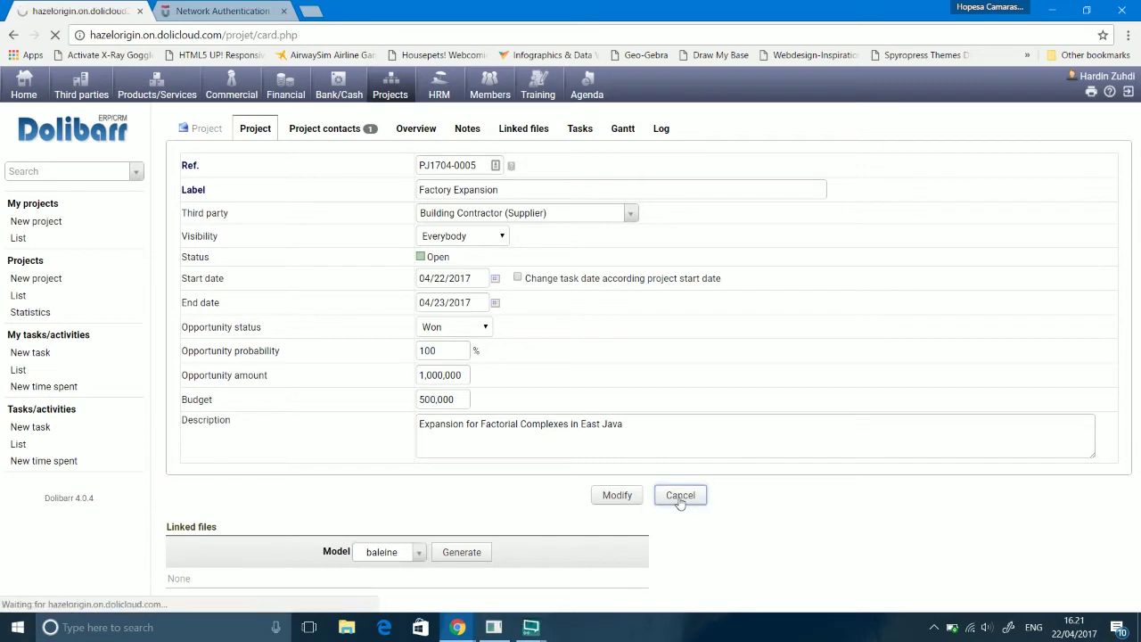
{"action": "left_click", "coordinate": [35, 354]}
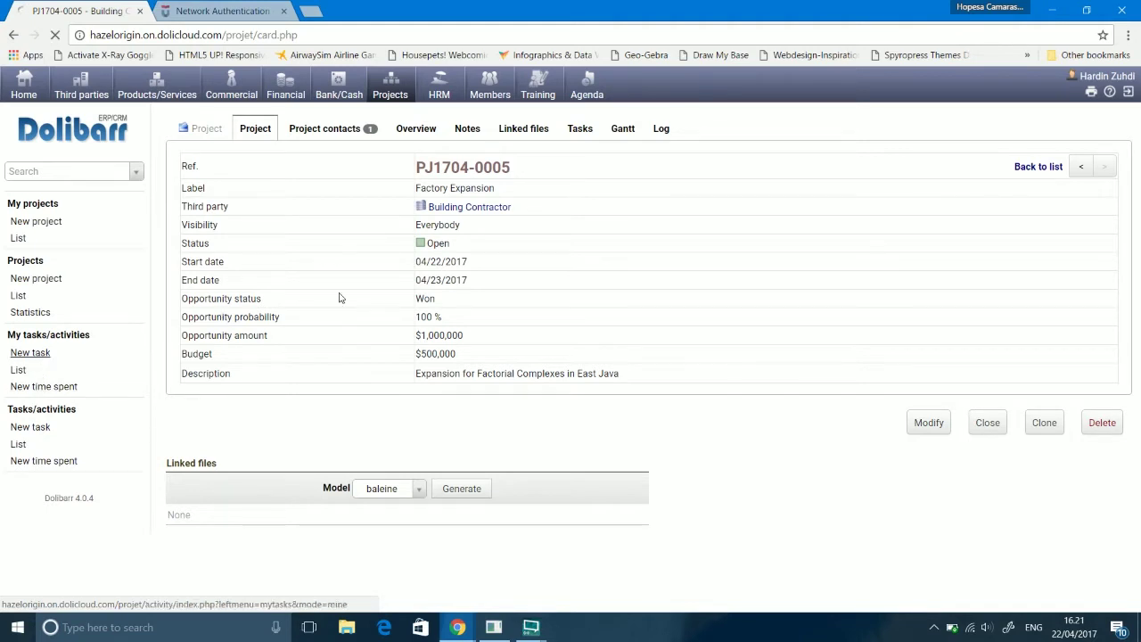
Step: Name the task 'Finalizing the Complex' under project PJ1704-0005 with end date April 23
{"action": "left_click", "coordinate": [424, 188]}
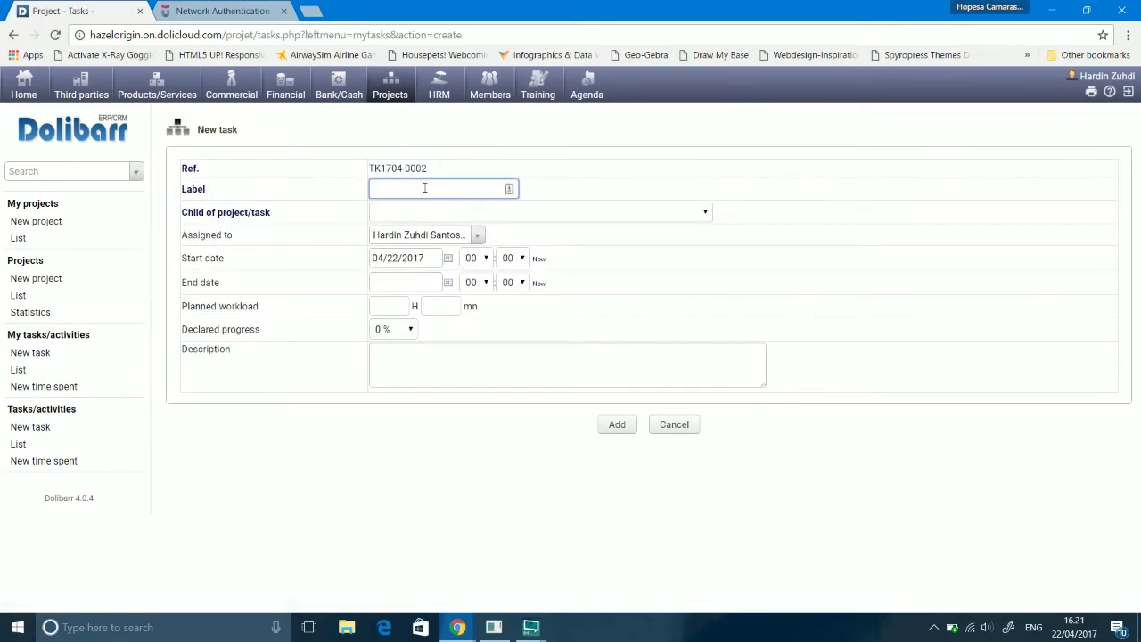
{"action": "type", "text": "Finalizing the Complex"}
{"action": "left_click", "coordinate": [496, 216]}
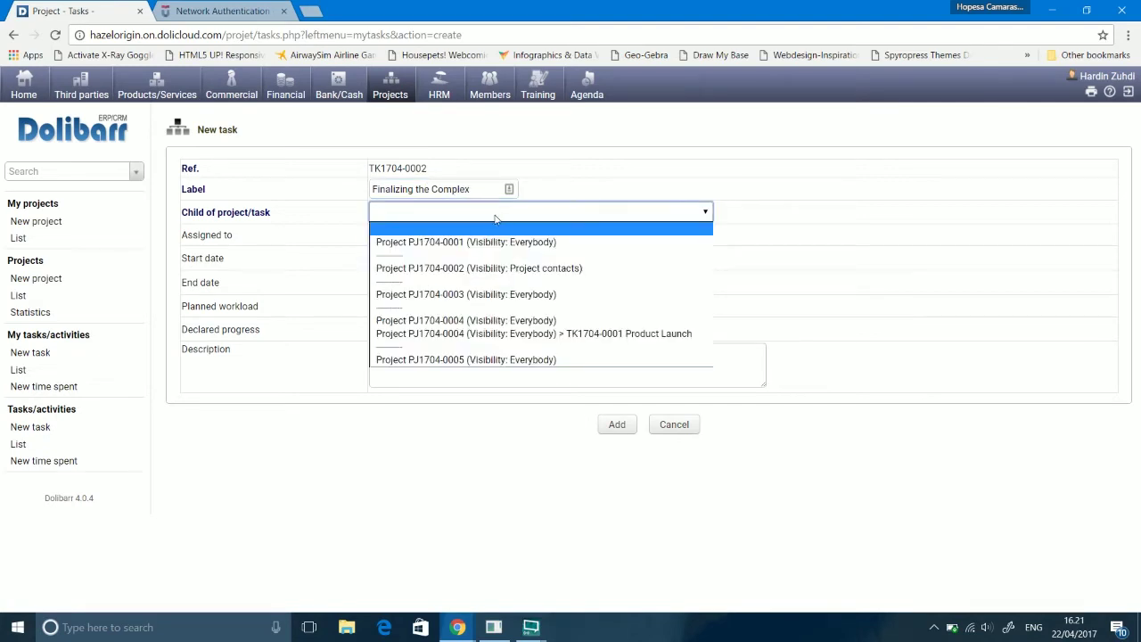
{"action": "left_click", "coordinate": [468, 359]}
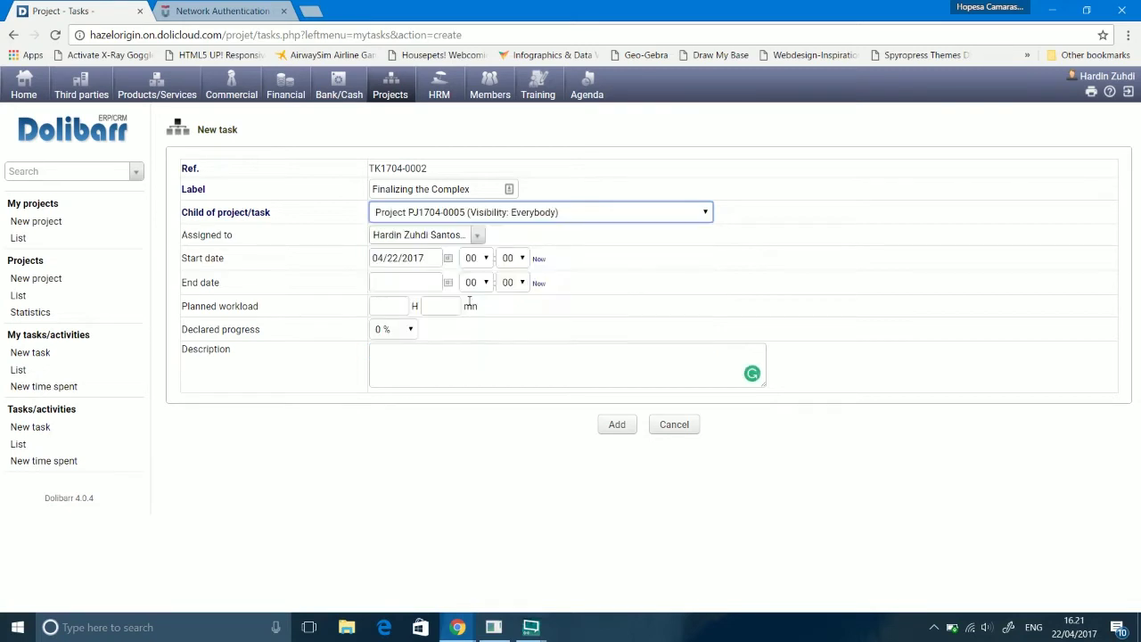
{"action": "left_click", "coordinate": [424, 280]}
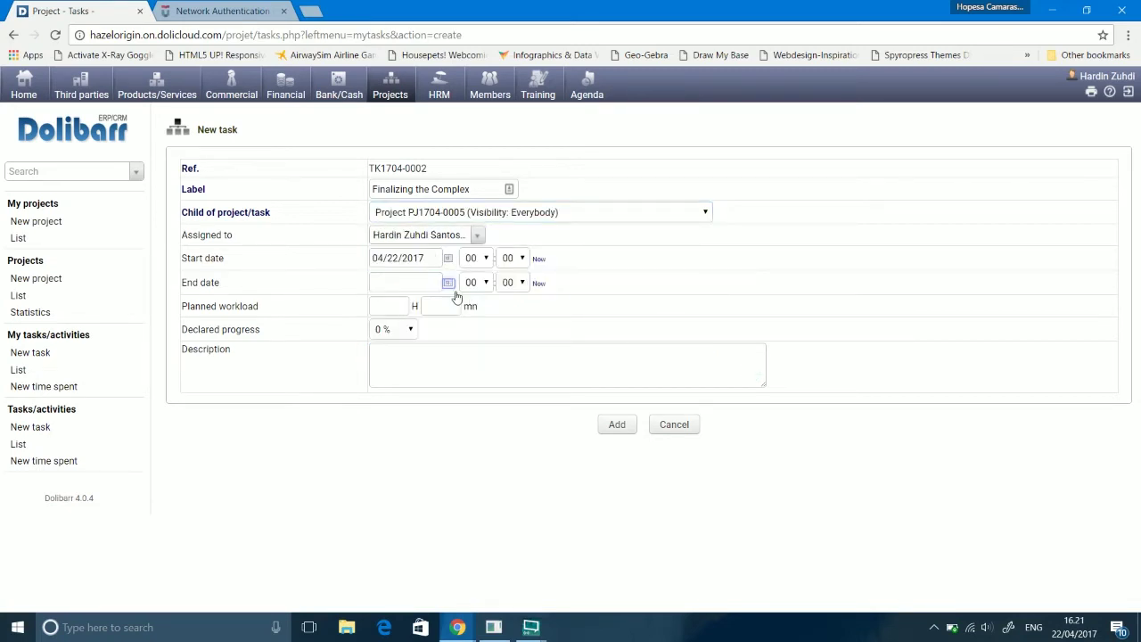
{"action": "left_click", "coordinate": [449, 282]}
{"action": "left_click", "coordinate": [493, 372]}
Step: Set workload 15:00, progress 85 %, description 'Finalizing Complexes', and add the task
{"action": "left_click", "coordinate": [406, 308]}
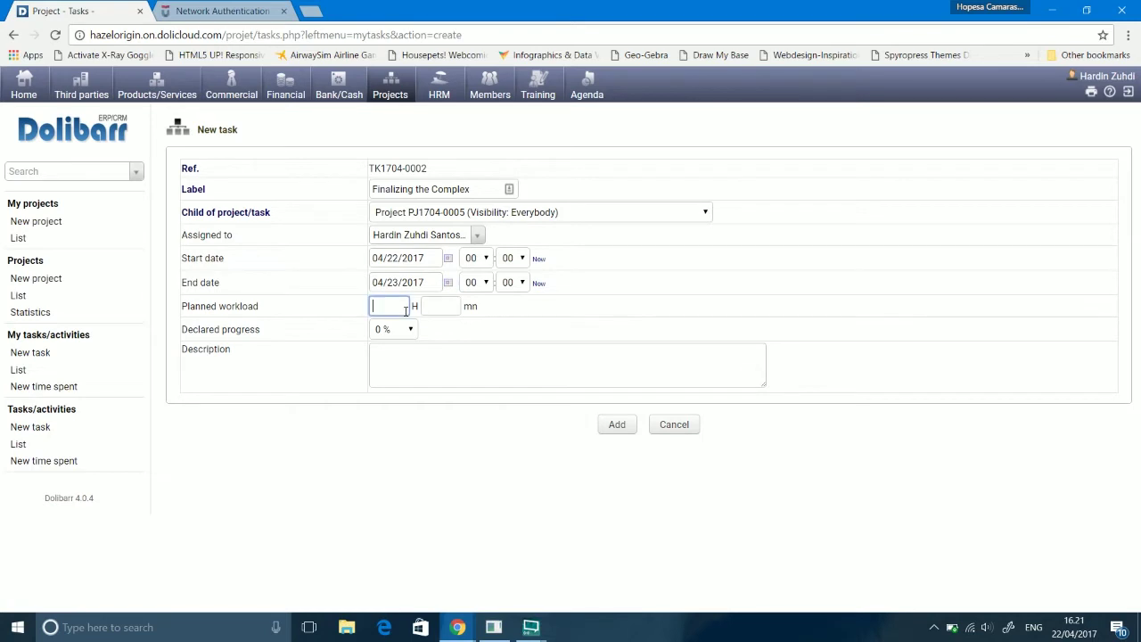
{"action": "type", "text": "10"}
{"action": "key", "text": "BackSpace"}
{"action": "type", "text": "5"}
{"action": "key", "text": "Tab"}
{"action": "type", "text": "00"}
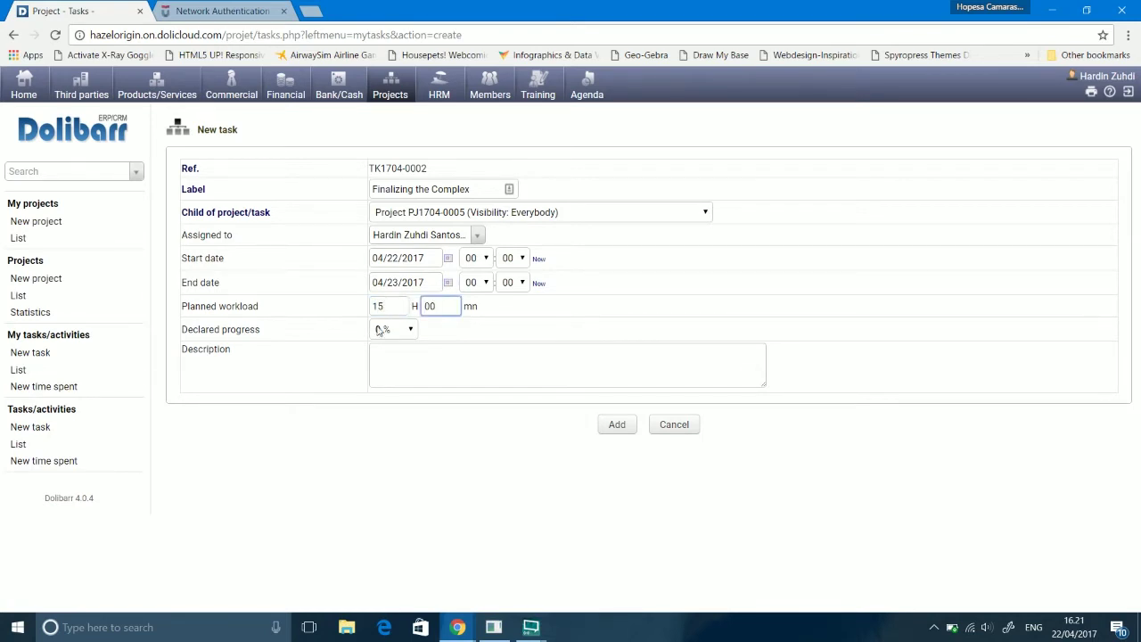
{"action": "left_click", "coordinate": [382, 330]}
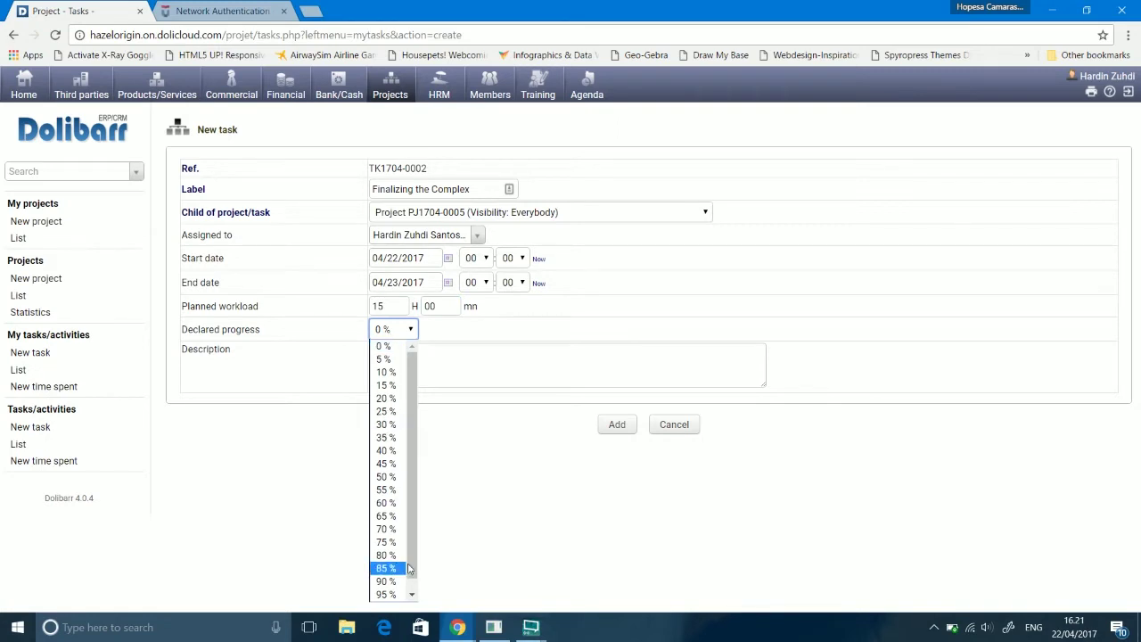
{"action": "left_click", "coordinate": [412, 594]}
{"action": "left_click", "coordinate": [386, 555]}
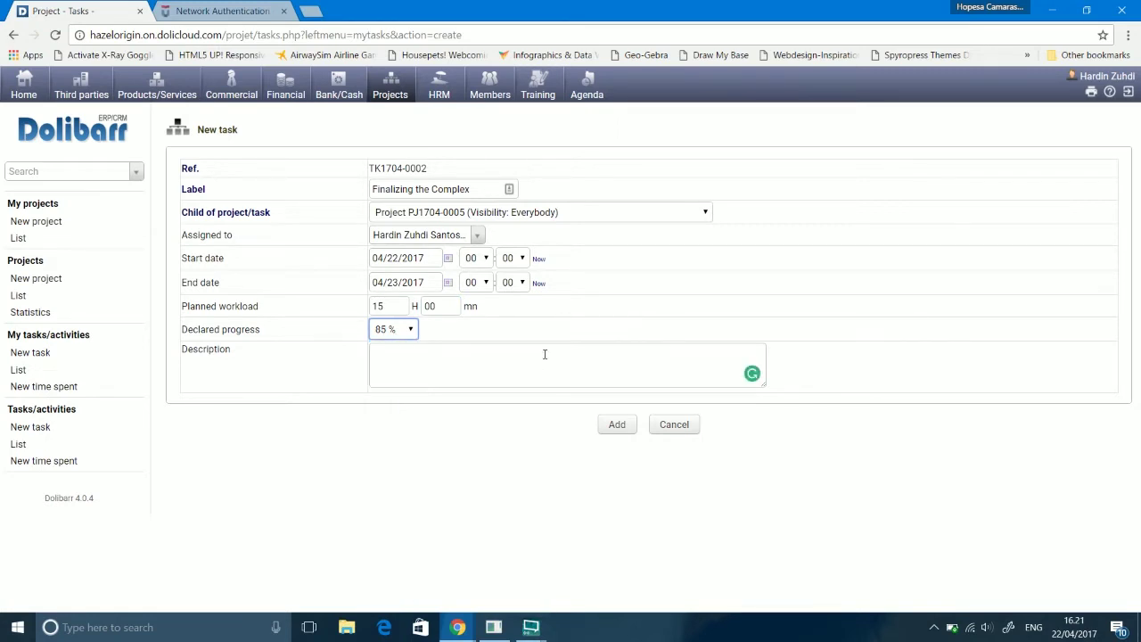
{"action": "left_click", "coordinate": [585, 385]}
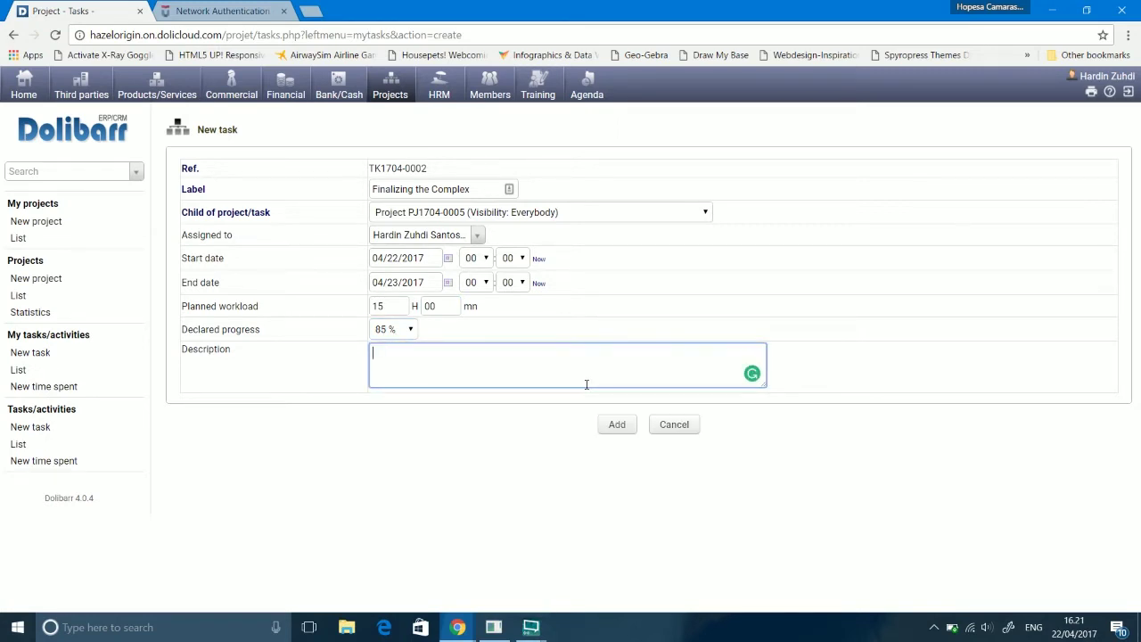
{"action": "type", "text": "Finalizing Complexes"}
{"action": "left_click", "coordinate": [623, 425]}
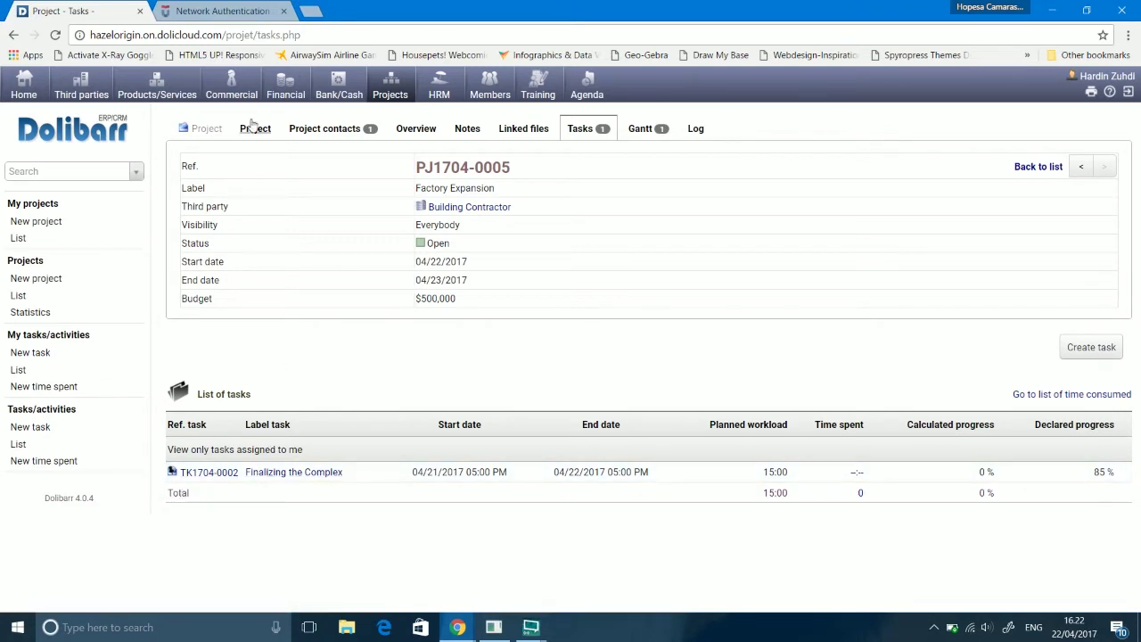
Step: Open task TK1704-0002's weekly time-spent view and select the Friday 04/21 entry
{"action": "left_click", "coordinate": [214, 477]}
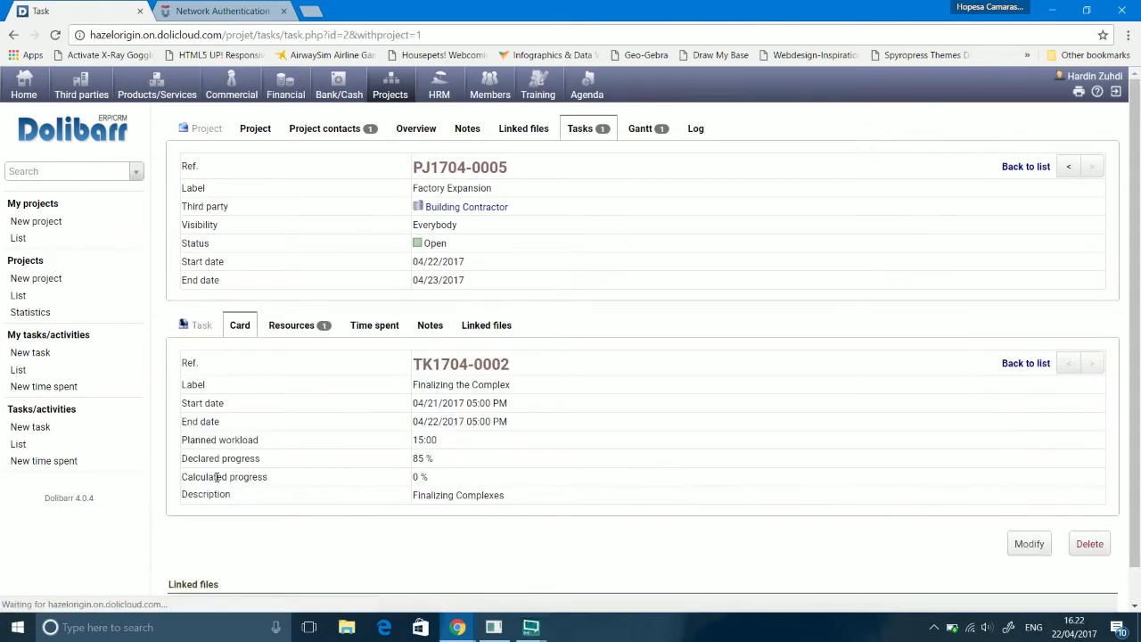
{"action": "scroll", "coordinate": [1121, 451], "scroll_direction": "down", "scroll_amount": 1}
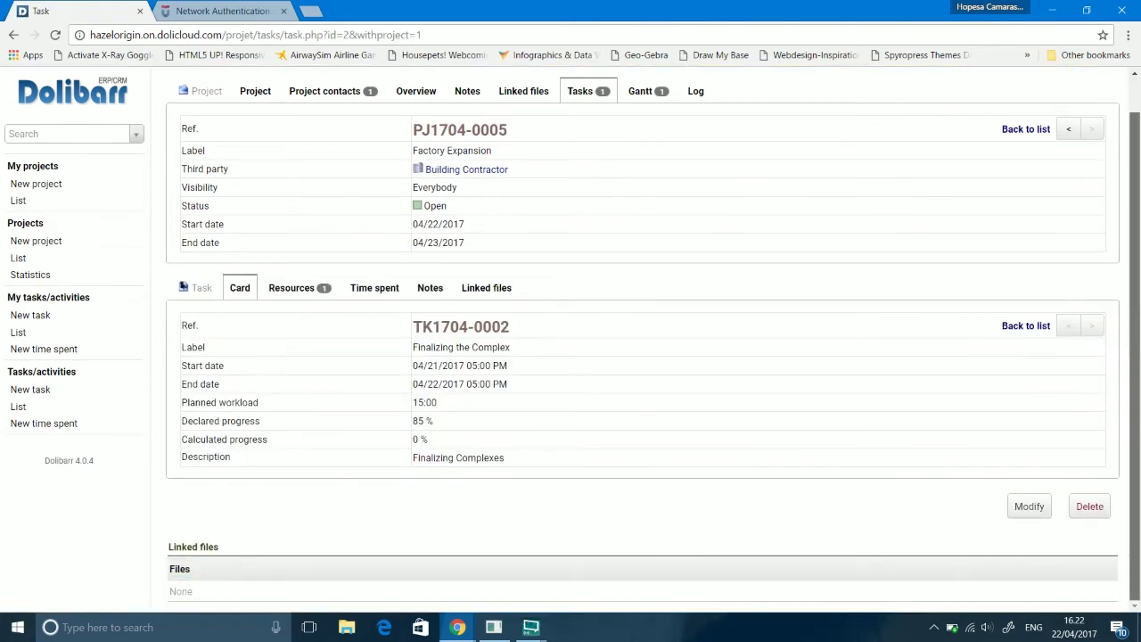
{"action": "left_click", "coordinate": [1037, 512]}
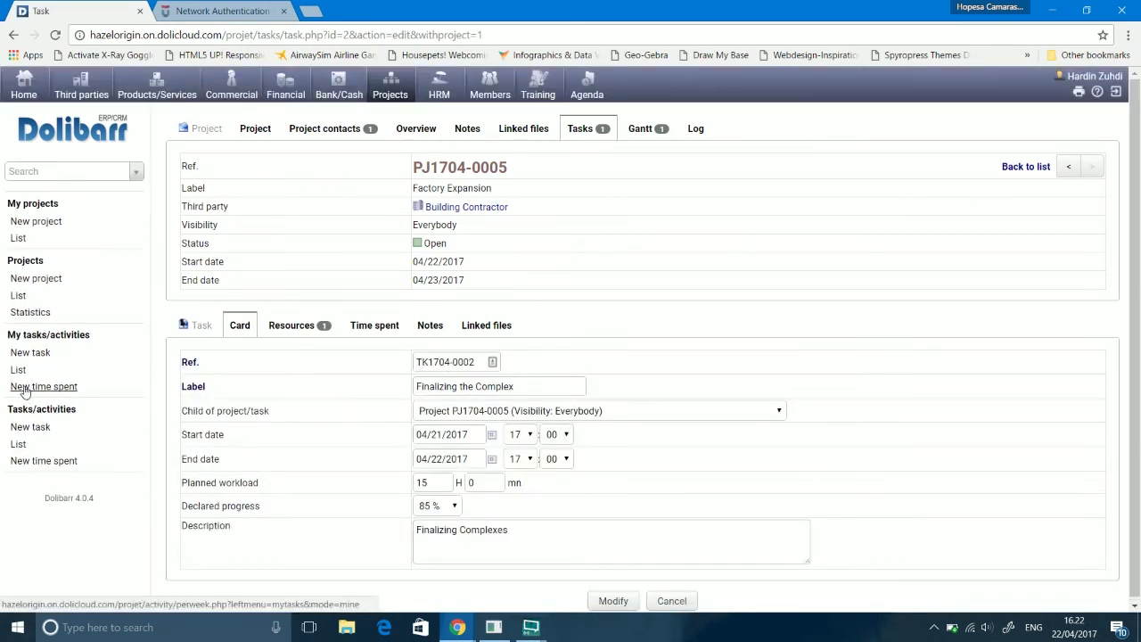
{"action": "left_click", "coordinate": [25, 392]}
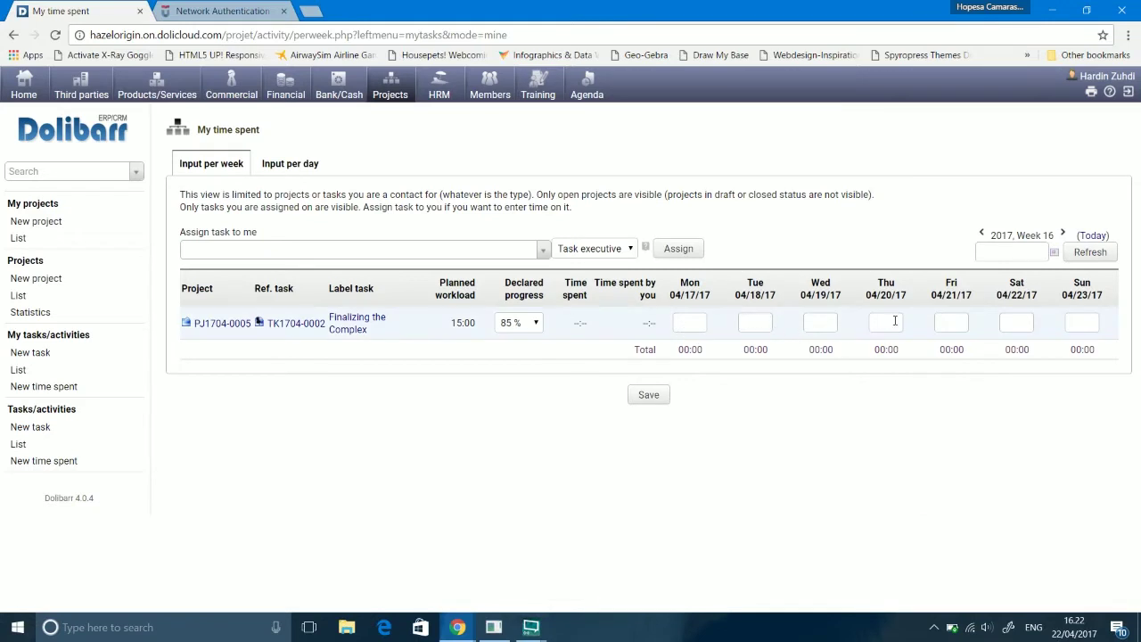
{"action": "left_click", "coordinate": [952, 324]}
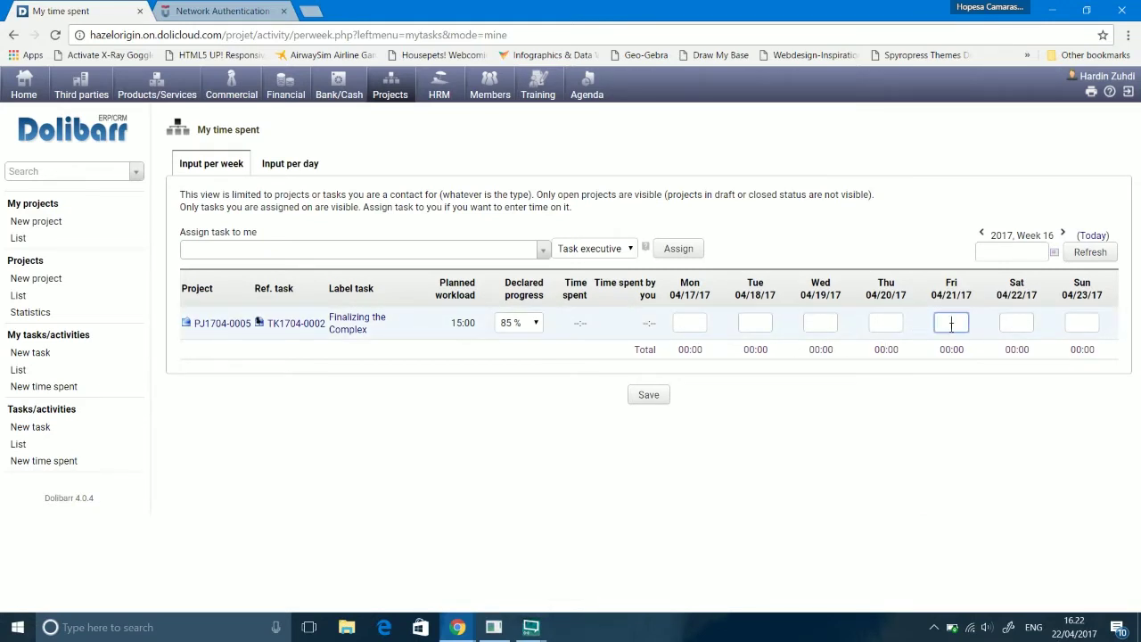
Step: Log 10 hours on Friday 04/21 and 5 on Saturday 04/22, then save
{"action": "left_click", "coordinate": [1013, 324]}
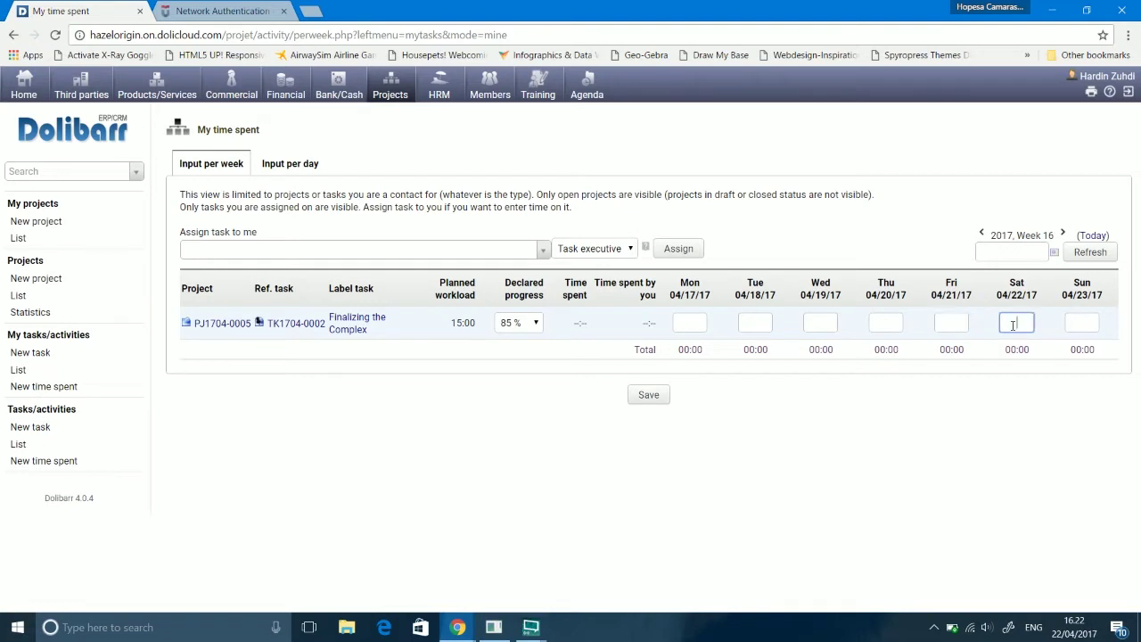
{"action": "left_click", "coordinate": [956, 321]}
{"action": "type", "text": "10"}
{"action": "key", "text": "Tab"}
{"action": "type", "text": "5"}
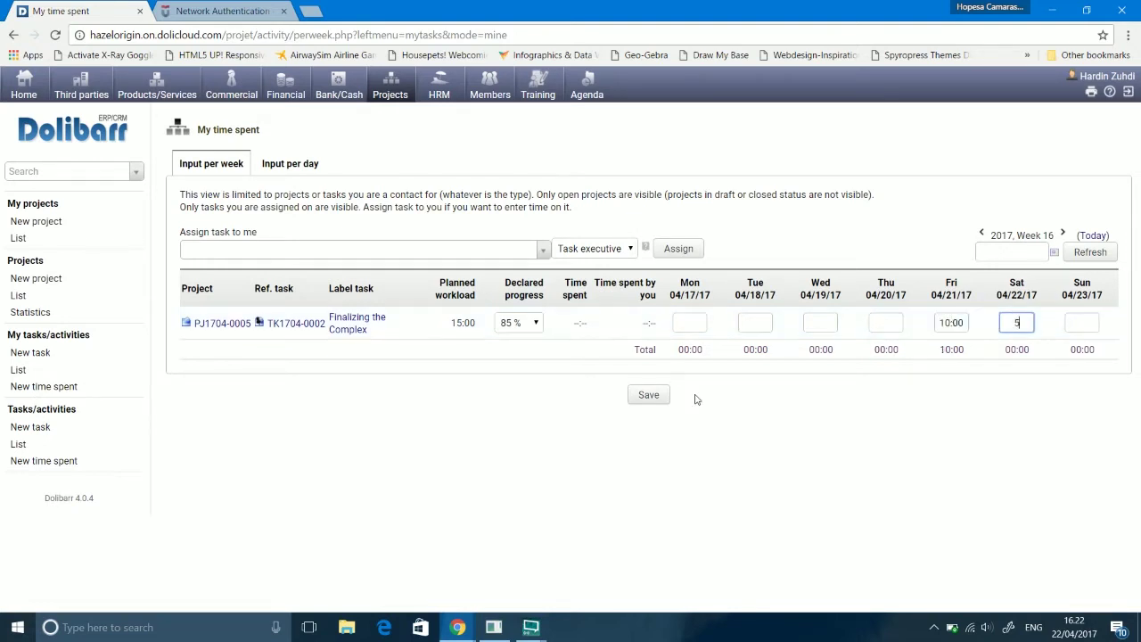
{"action": "left_click", "coordinate": [652, 399]}
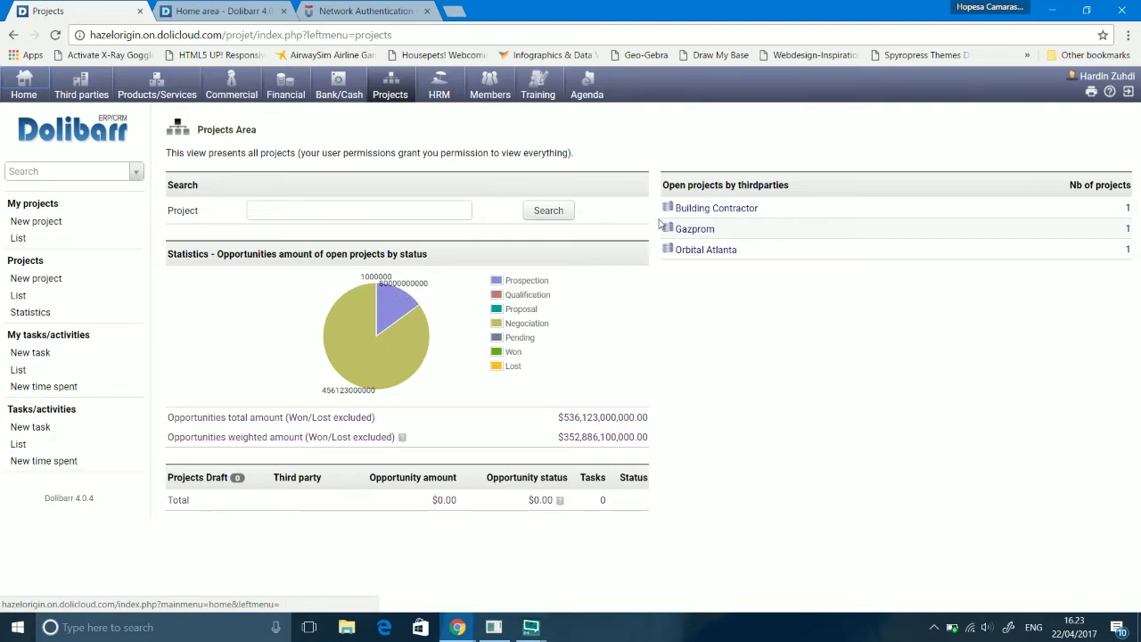
Step: List my projects filtered to Closed status, then return to the Home dashboard
{"action": "left_click", "coordinate": [15, 262]}
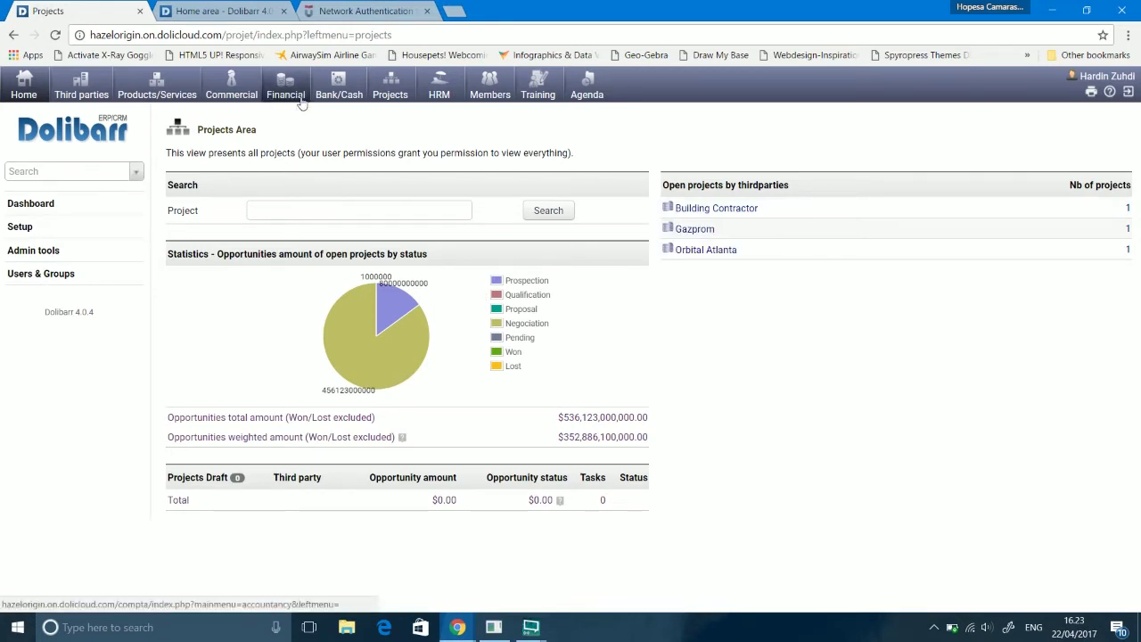
{"action": "left_click", "coordinate": [395, 93]}
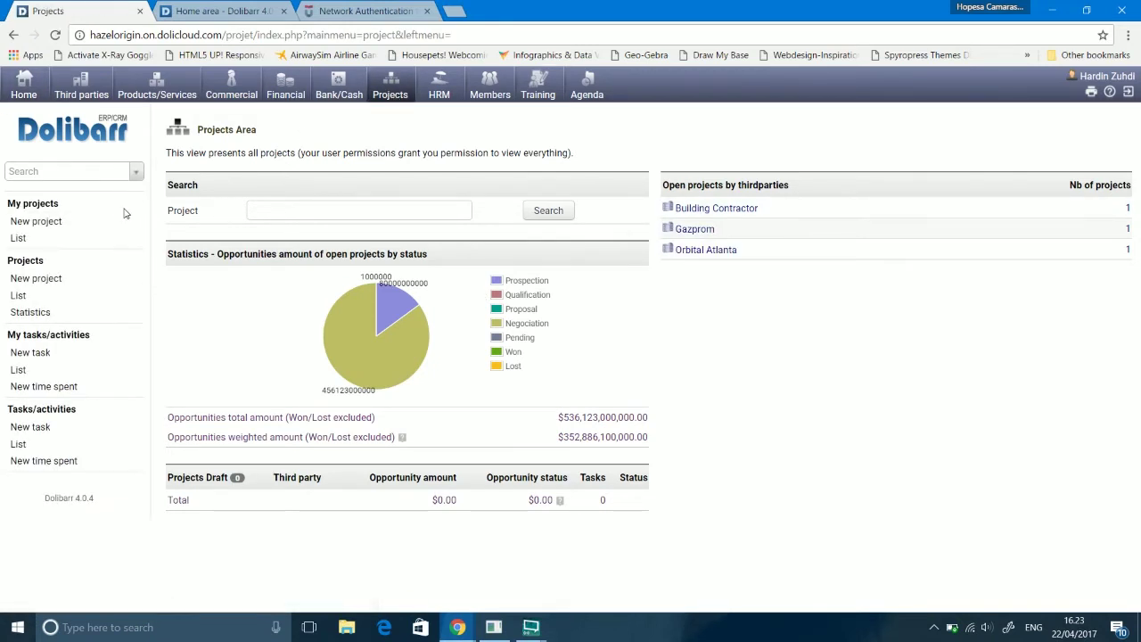
{"action": "left_click", "coordinate": [18, 239]}
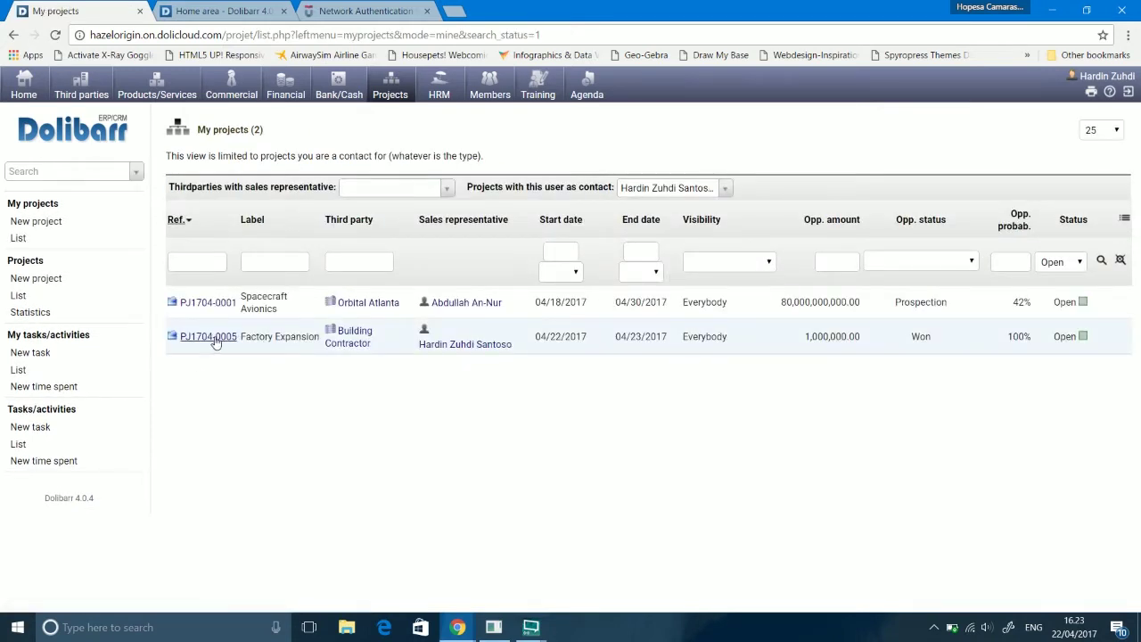
{"action": "left_click", "coordinate": [1052, 266]}
{"action": "left_click", "coordinate": [1057, 315]}
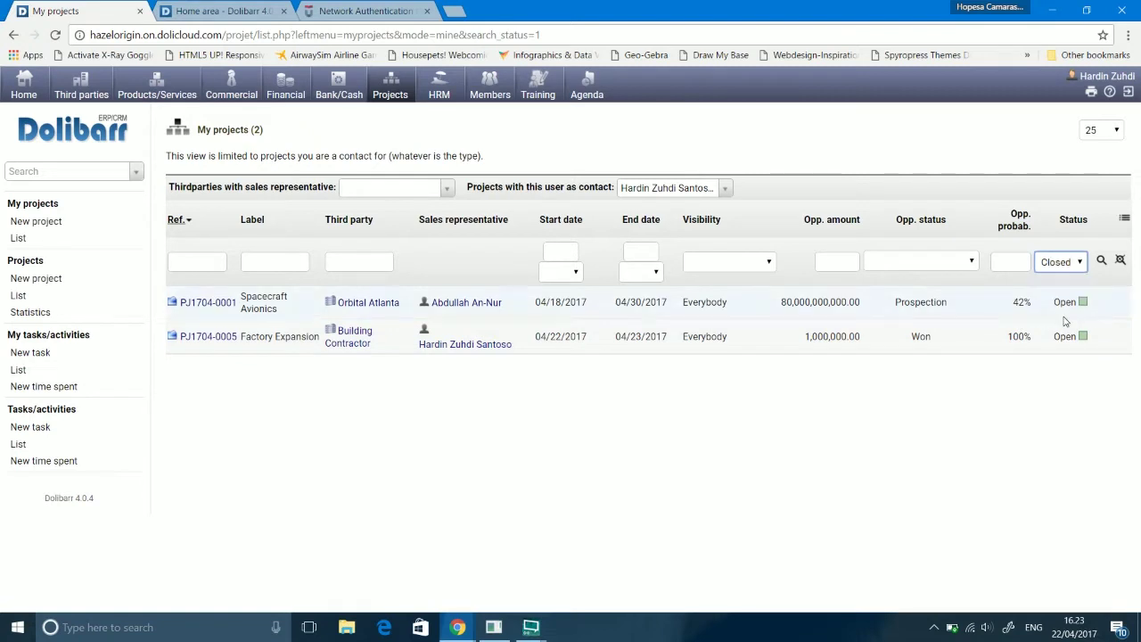
{"action": "left_click", "coordinate": [1102, 261]}
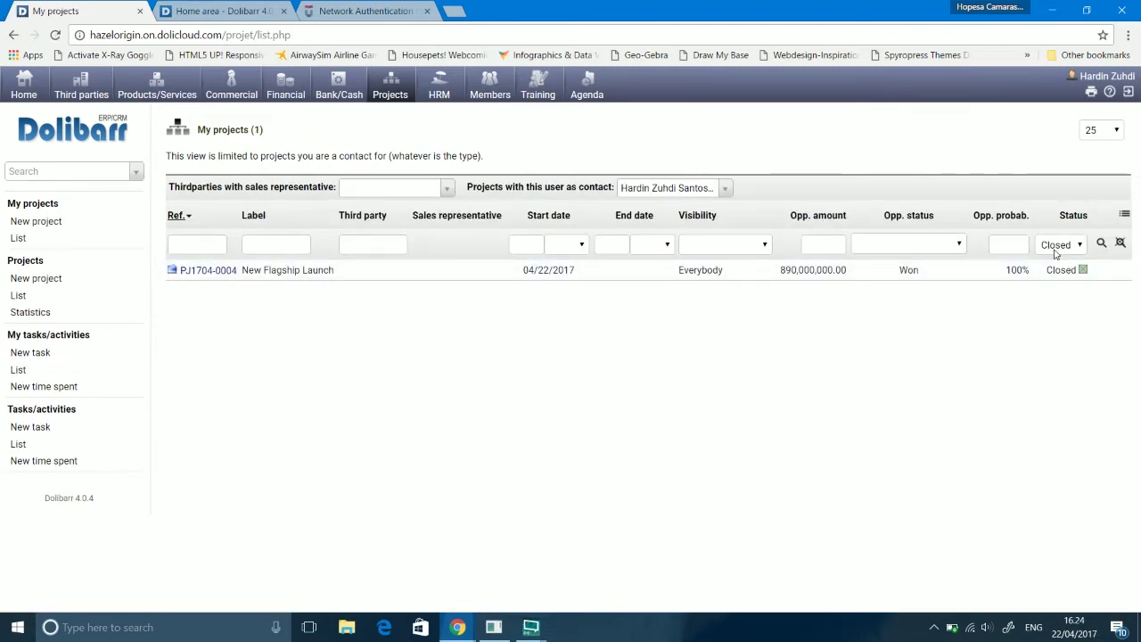
{"action": "left_click", "coordinate": [1056, 254]}
{"action": "left_click", "coordinate": [1056, 254]}
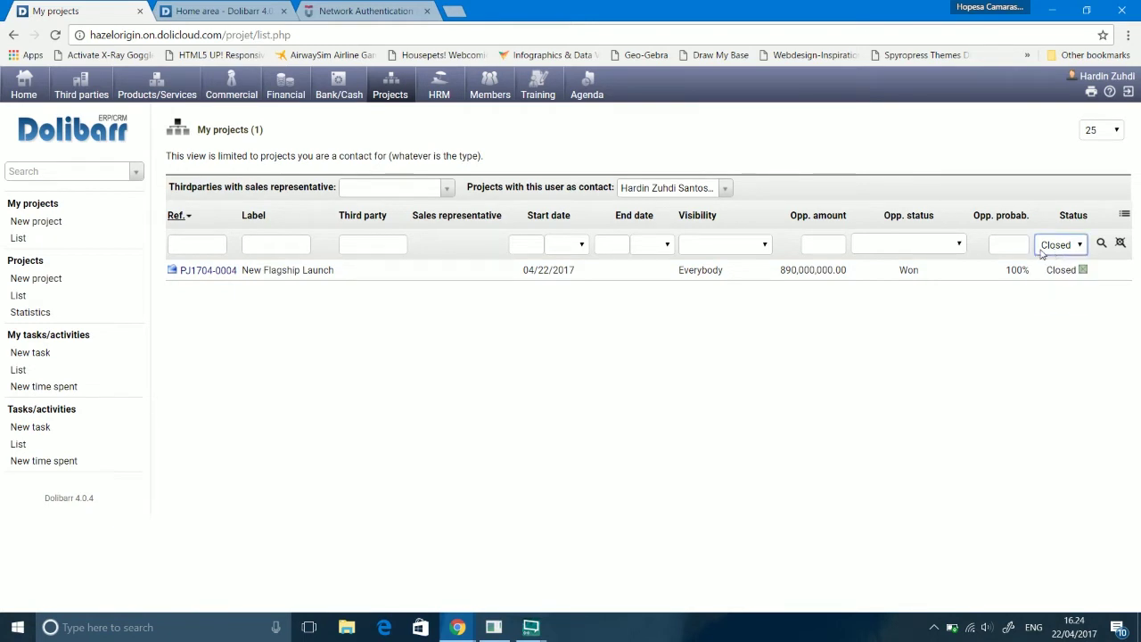
{"action": "left_click", "coordinate": [685, 407]}
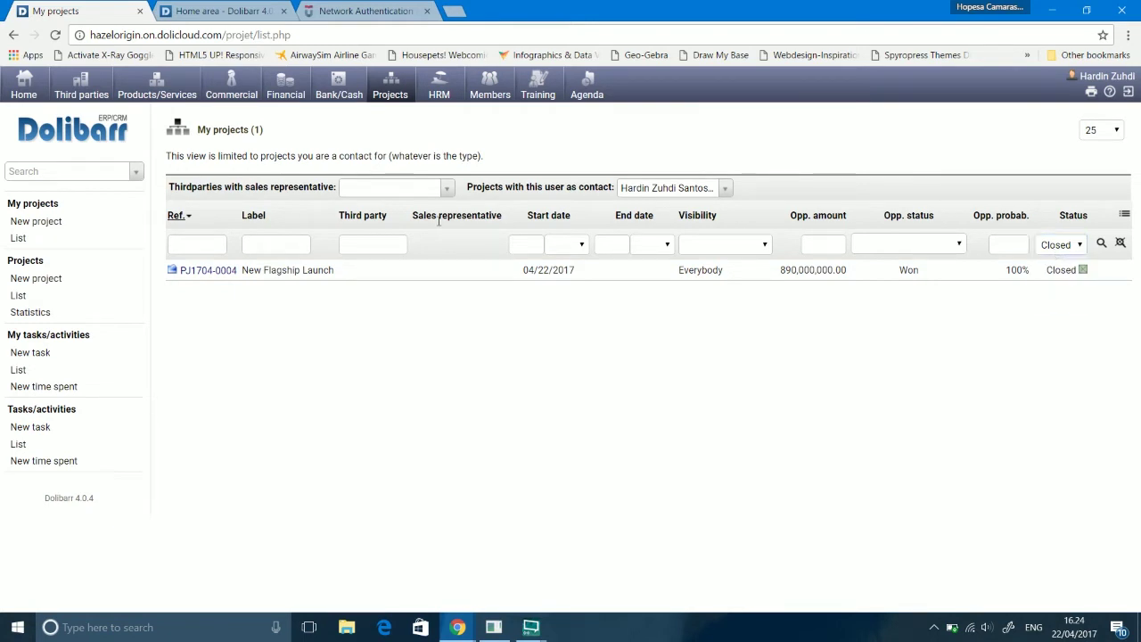
{"action": "left_click", "coordinate": [24, 87]}
{"action": "left_click", "coordinate": [163, 18]}
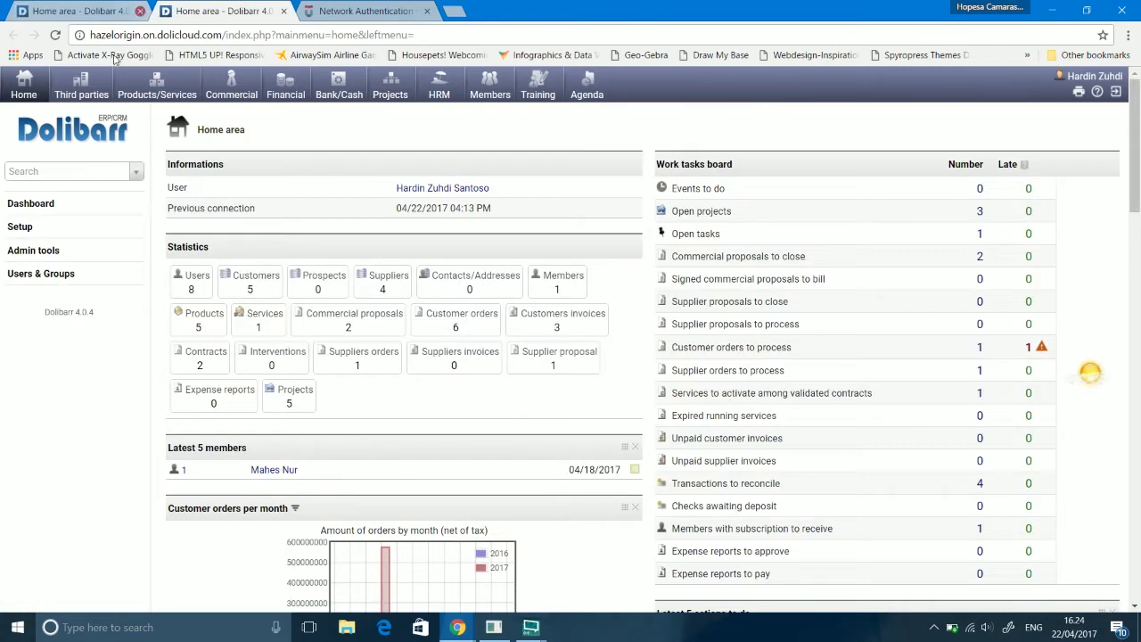
Step: Start a new user in Users & Groups and enter the user's first name
{"action": "left_click", "coordinate": [140, 10]}
{"action": "left_click", "coordinate": [53, 279]}
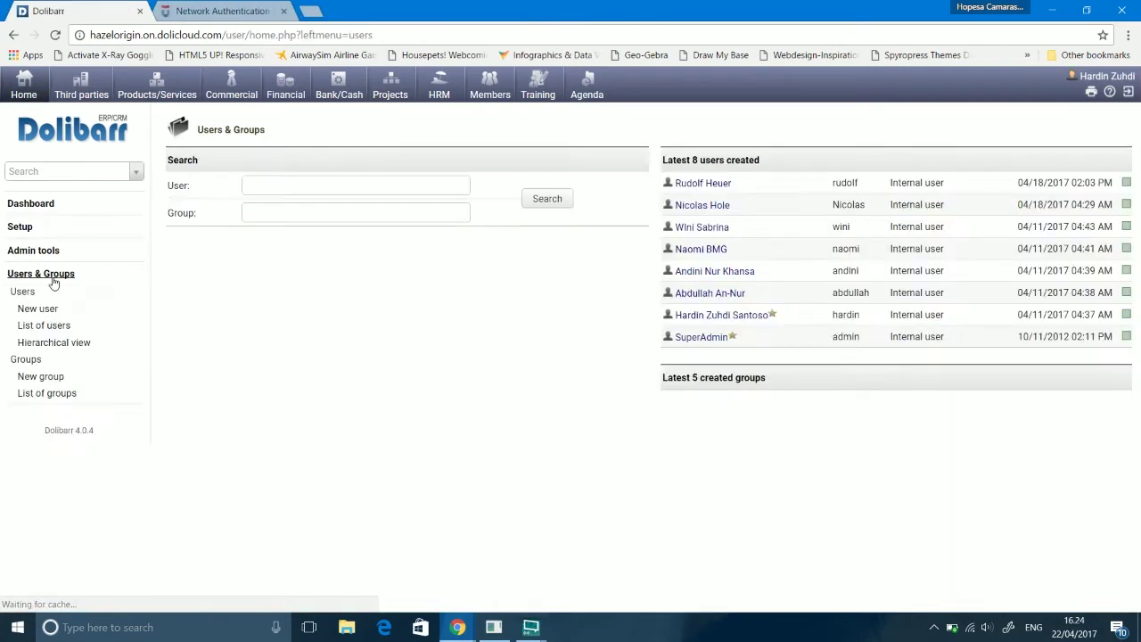
{"action": "left_click", "coordinate": [37, 309]}
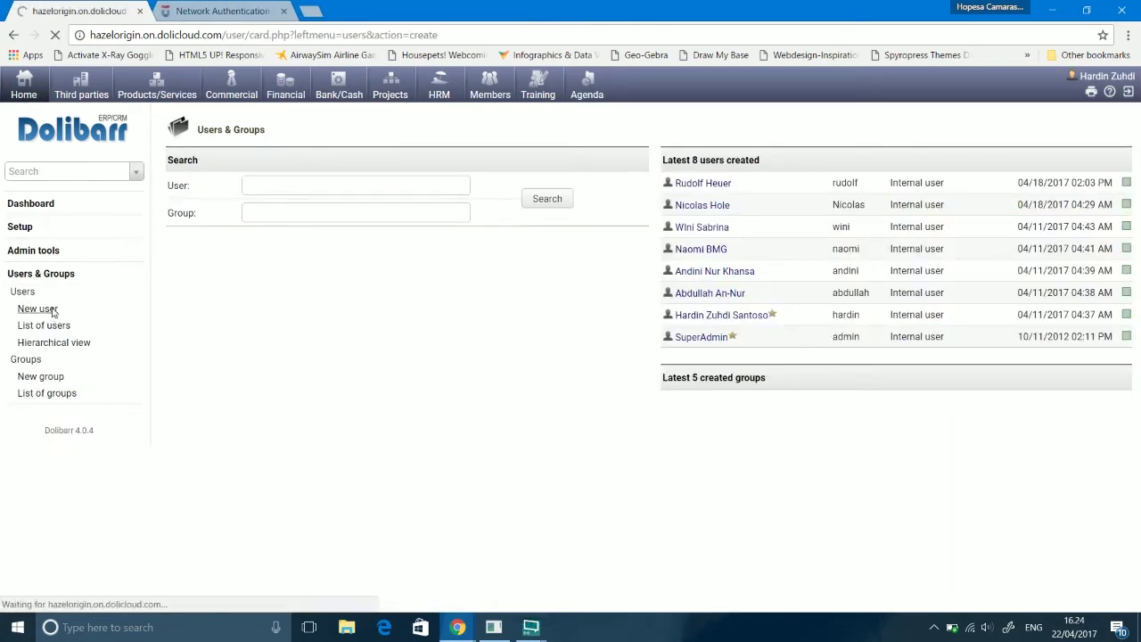
{"action": "left_click", "coordinate": [416, 189]}
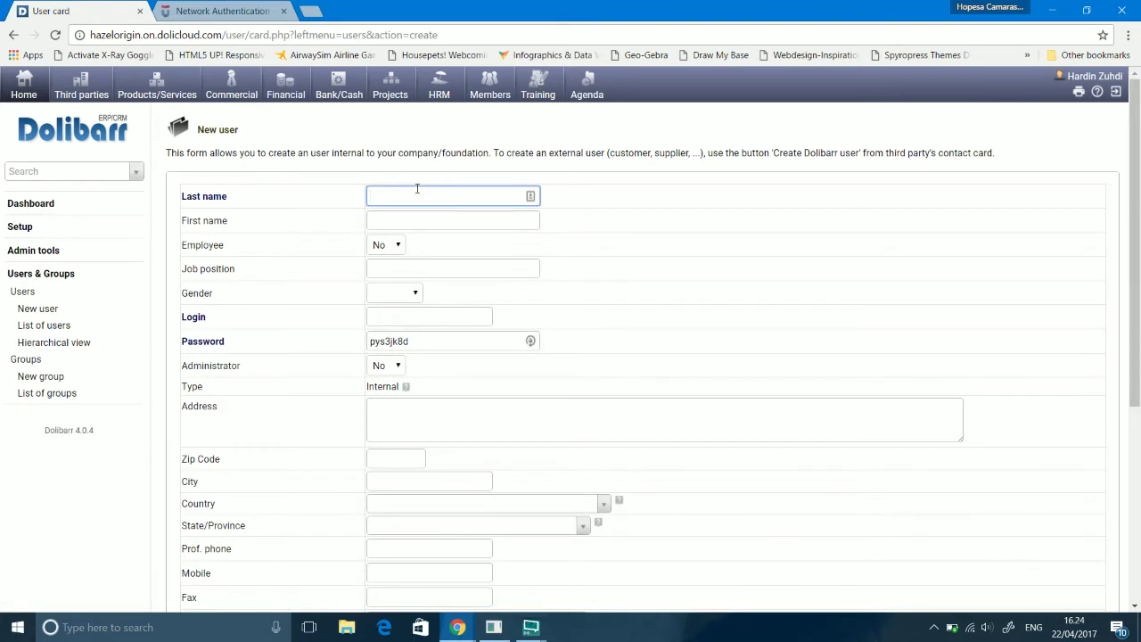
{"action": "left_click", "coordinate": [442, 220]}
{"action": "type", "text": "Mosfet"}
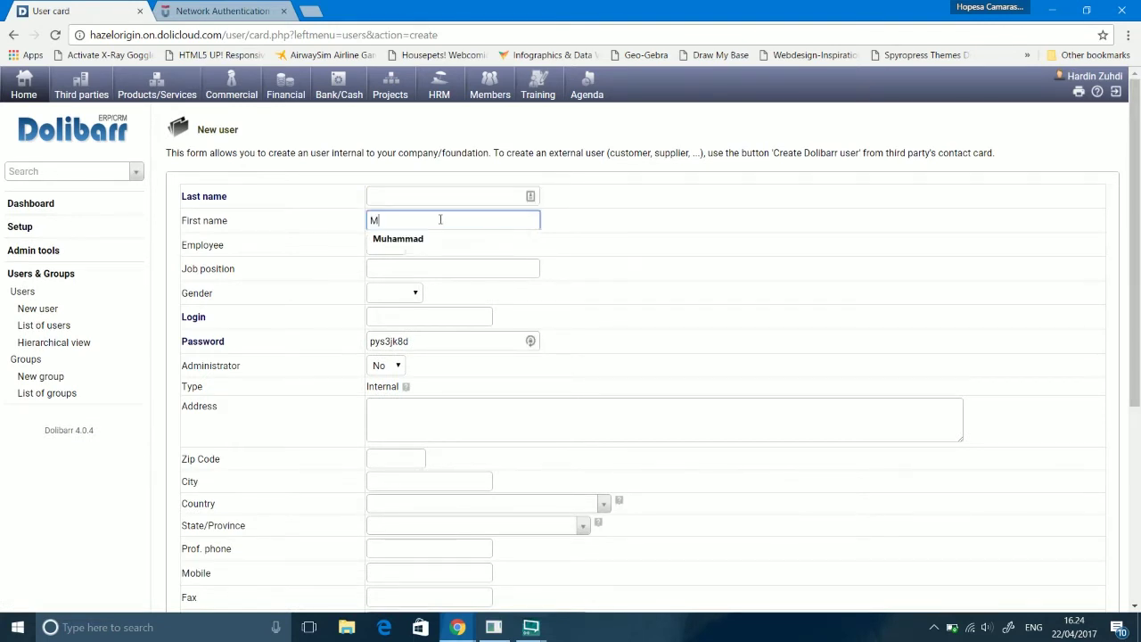
{"action": "left_click", "coordinate": [443, 196]}
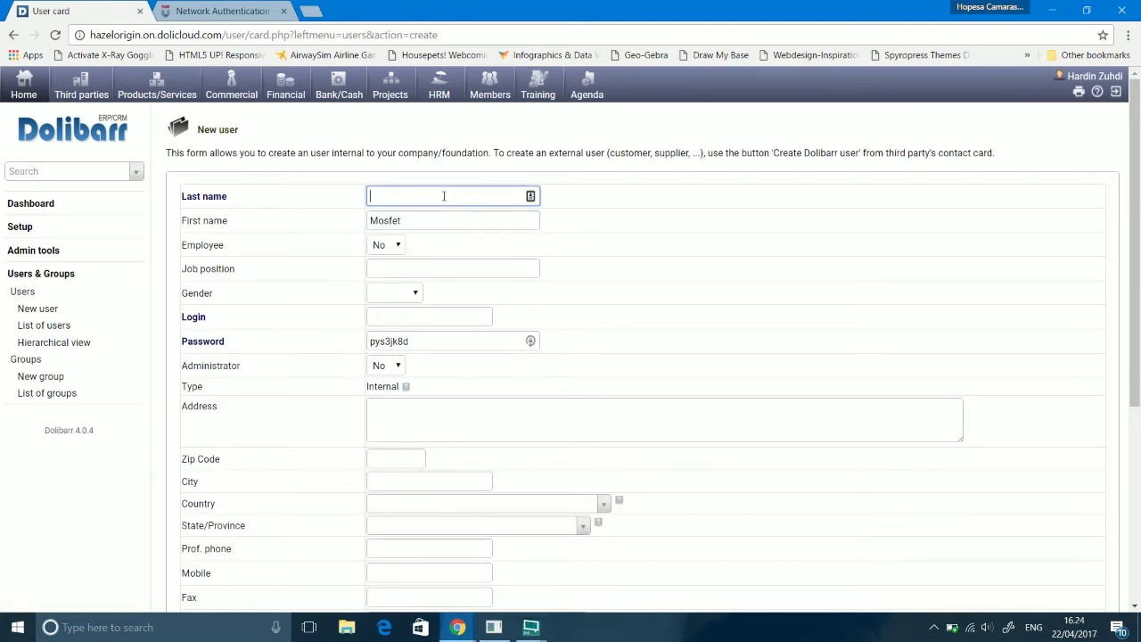
Step: Mark the user as an employee, job position Officer of Operations, gender Man
{"action": "left_click", "coordinate": [394, 244]}
{"action": "left_click", "coordinate": [383, 257]}
{"action": "left_click", "coordinate": [408, 268]}
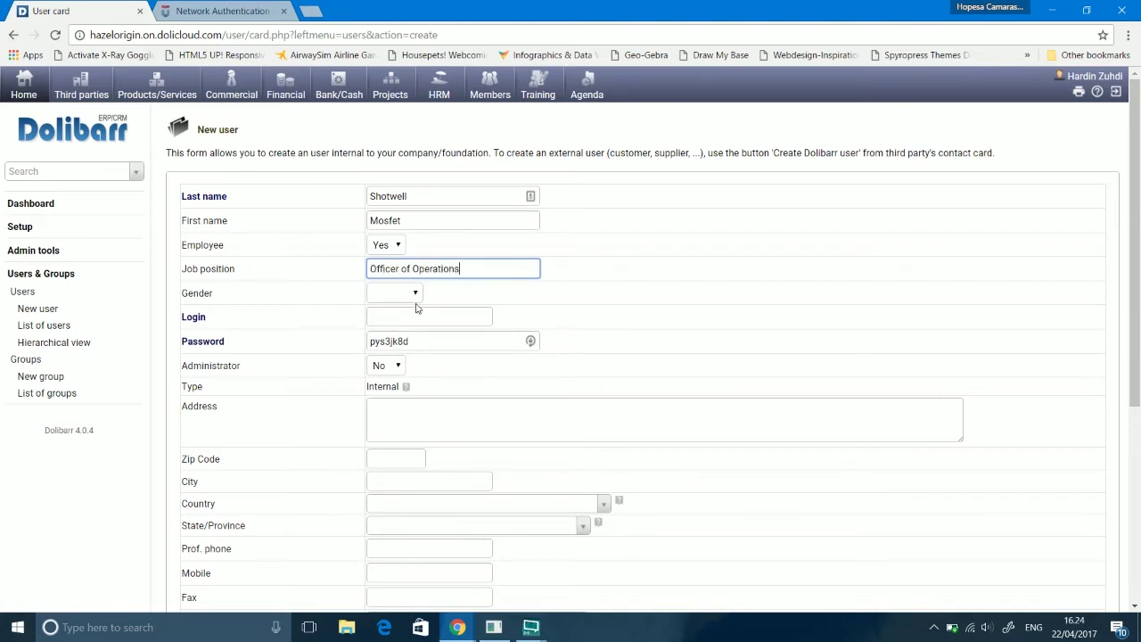
{"action": "left_click", "coordinate": [412, 295]}
{"action": "left_click", "coordinate": [392, 321]}
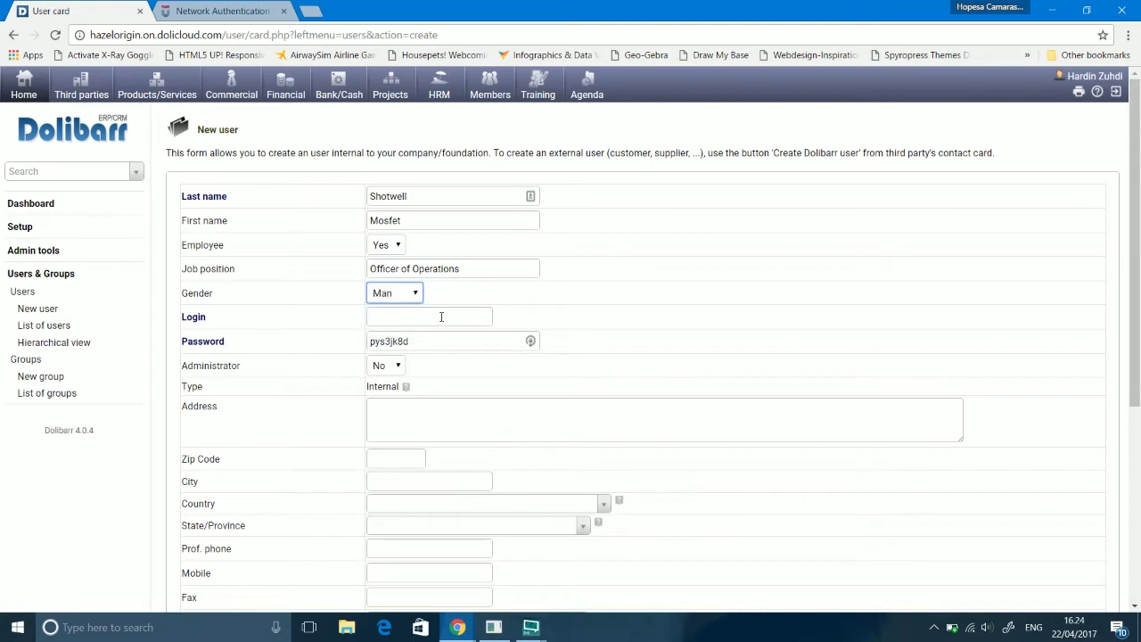
Step: Enter the user's login and password
{"action": "left_click", "coordinate": [441, 317]}
{"action": "key", "text": "Tab"}
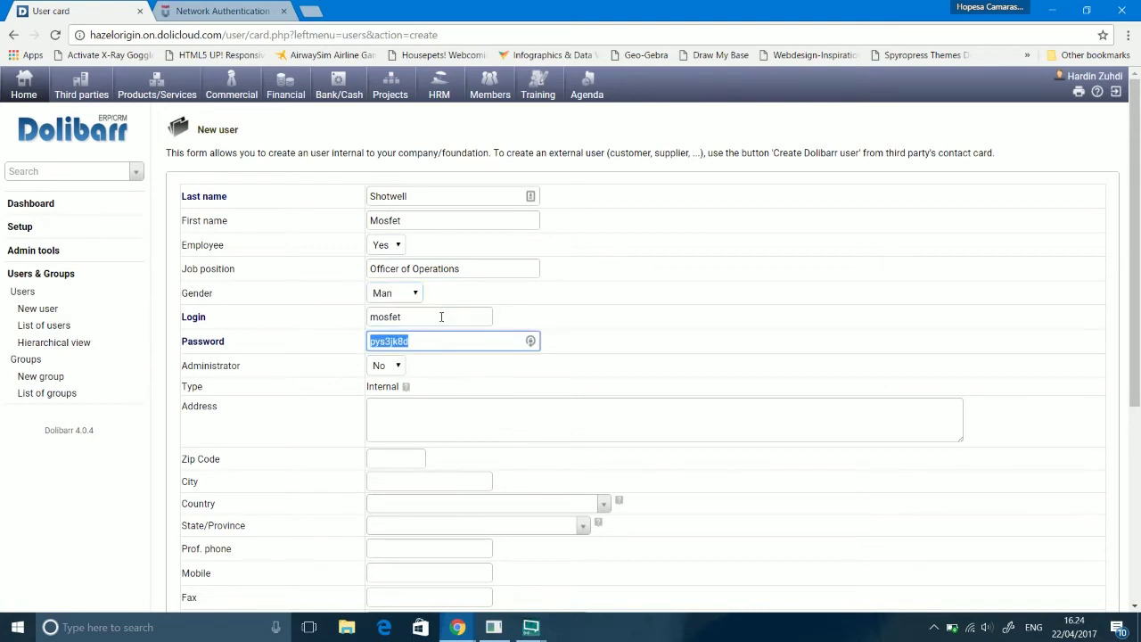
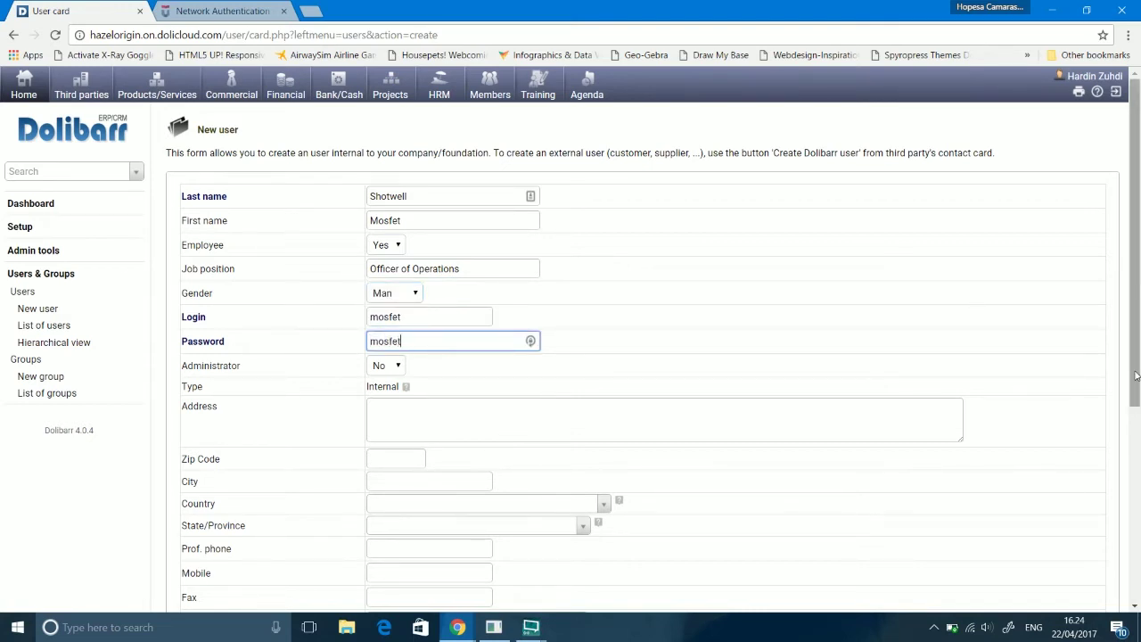
{"action": "left_click_drag", "start_coordinate": [1136, 375], "coordinate": [1116, 487]}
{"action": "left_click_drag", "start_coordinate": [455, 101], "coordinate": [272, 136]}
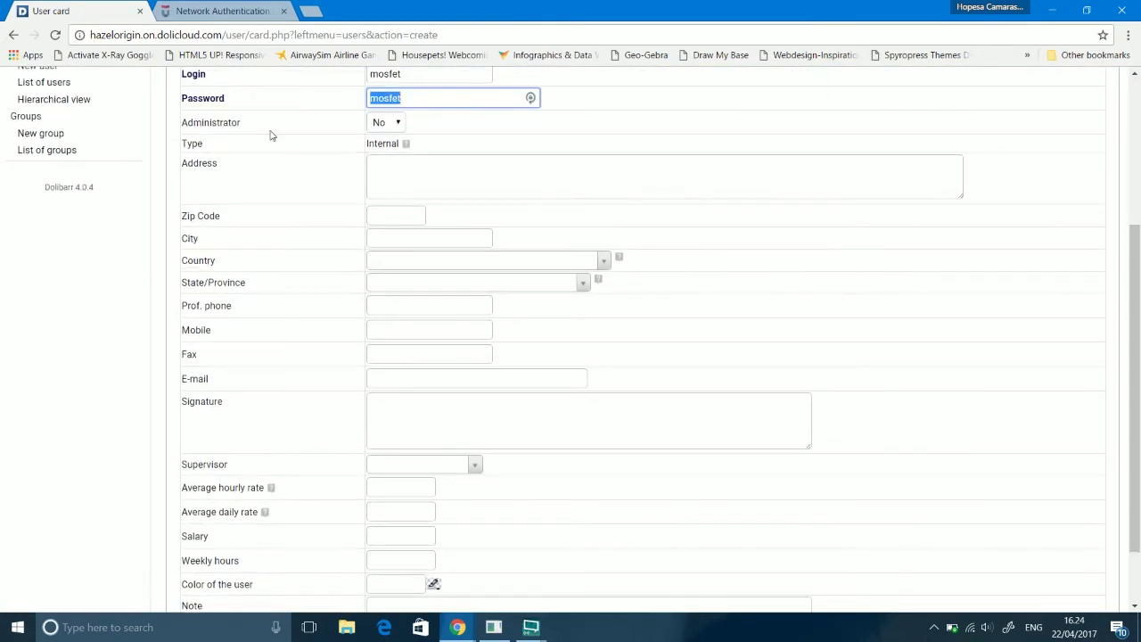
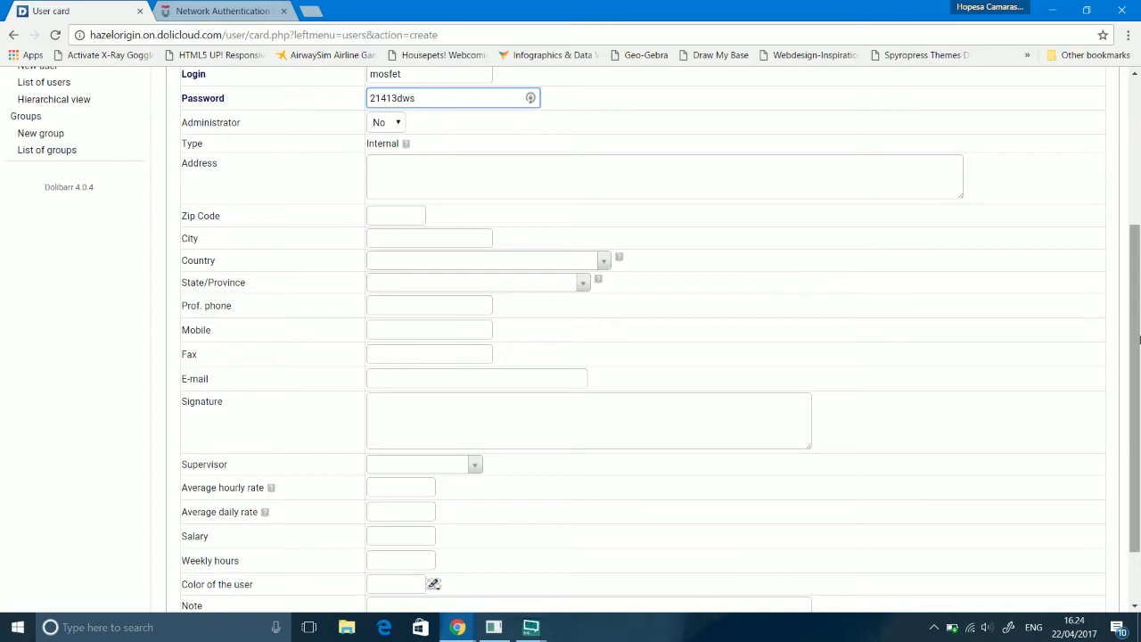
{"action": "left_click_drag", "start_coordinate": [1134, 384], "coordinate": [1135, 430]}
Step: Choose teal 007f7f as the user colour and create the user
{"action": "left_click", "coordinate": [432, 505]}
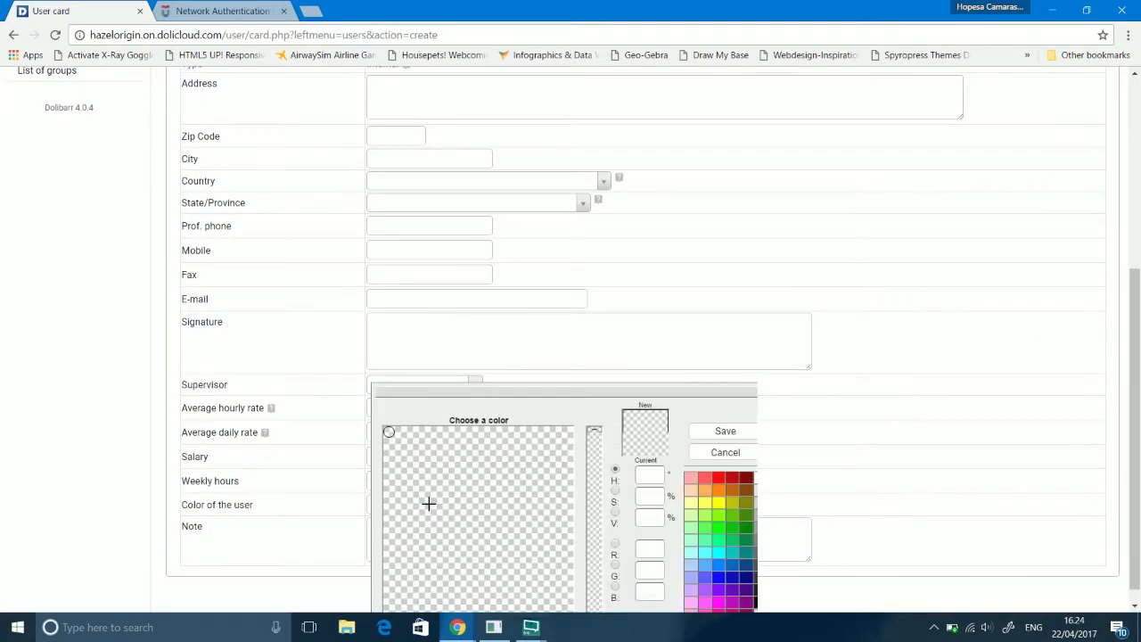
{"action": "left_click", "coordinate": [723, 505]}
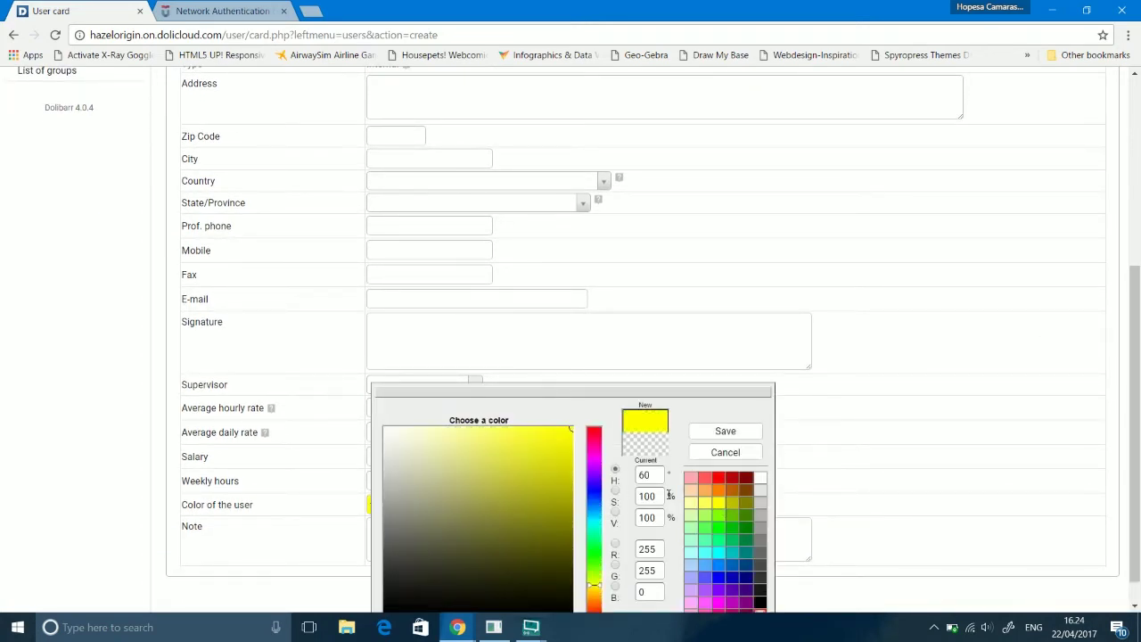
{"action": "left_click", "coordinate": [747, 555]}
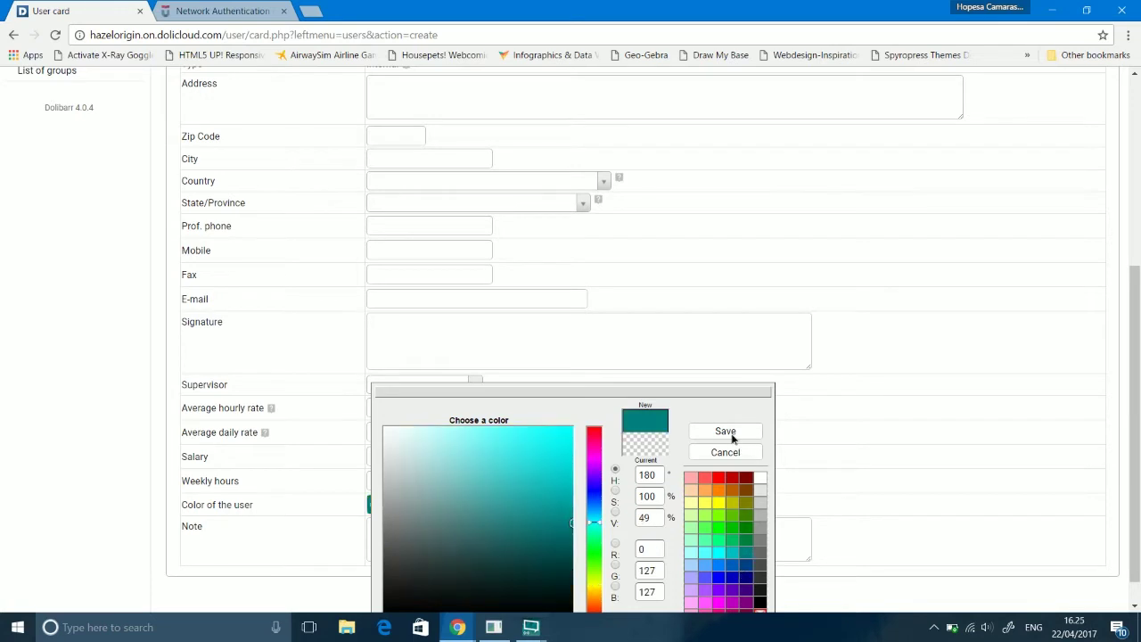
{"action": "left_click", "coordinate": [726, 434]}
{"action": "left_click", "coordinate": [665, 598]}
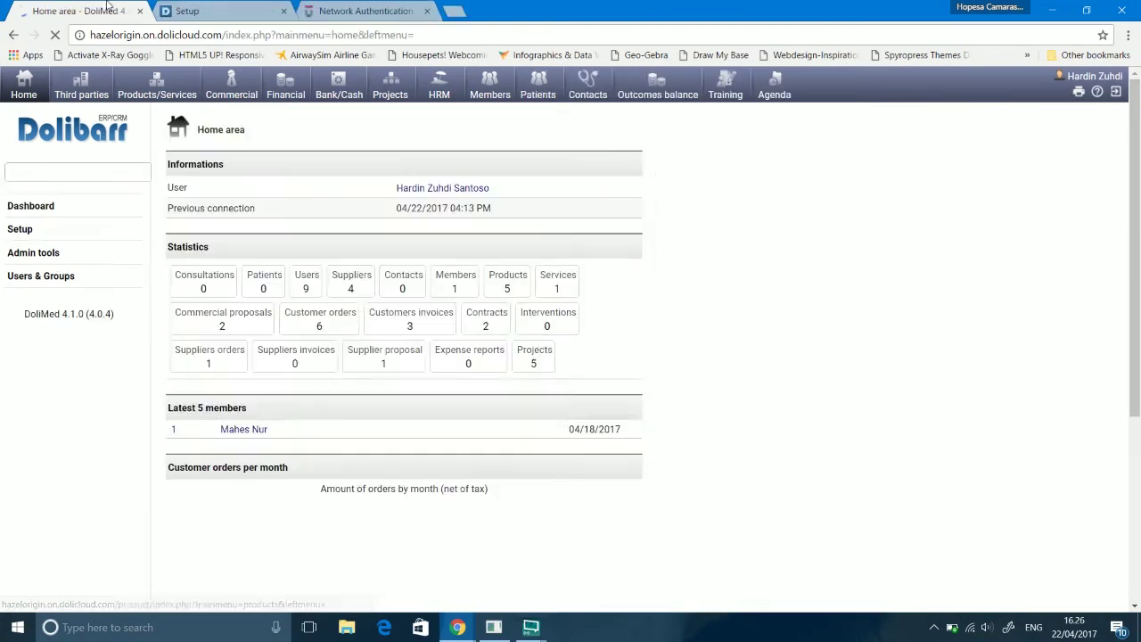
Step: Open contract CT1704-0002 for Almond Sourcing from the Home dashboard
{"action": "left_click_drag", "start_coordinate": [1138, 211], "coordinate": [1134, 557]}
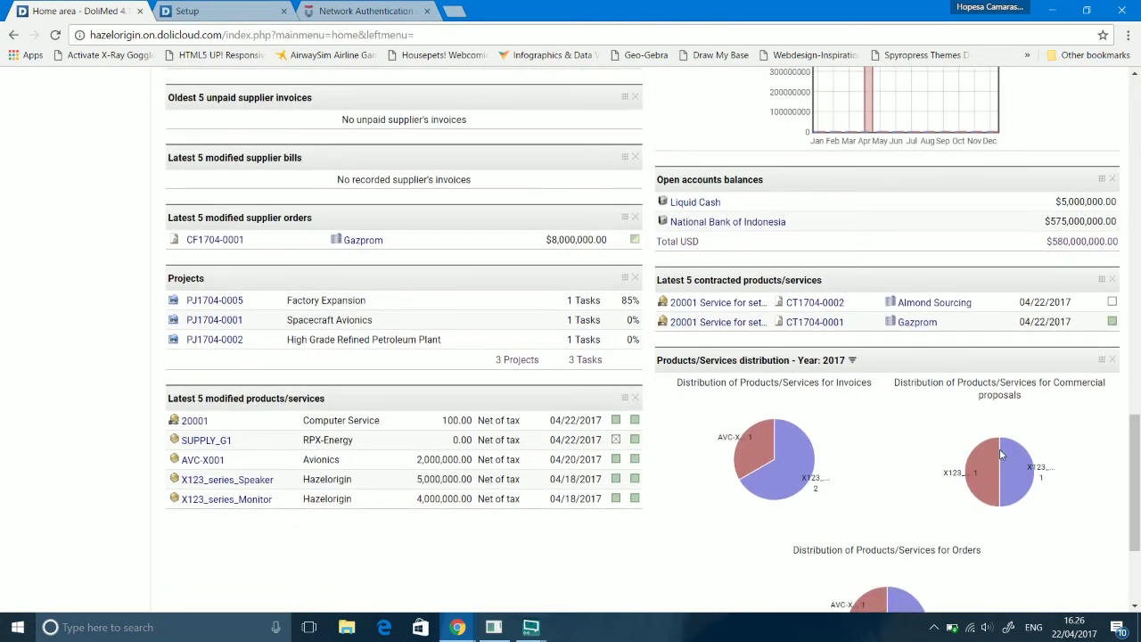
{"action": "left_click_drag", "start_coordinate": [1136, 481], "coordinate": [1135, 494]}
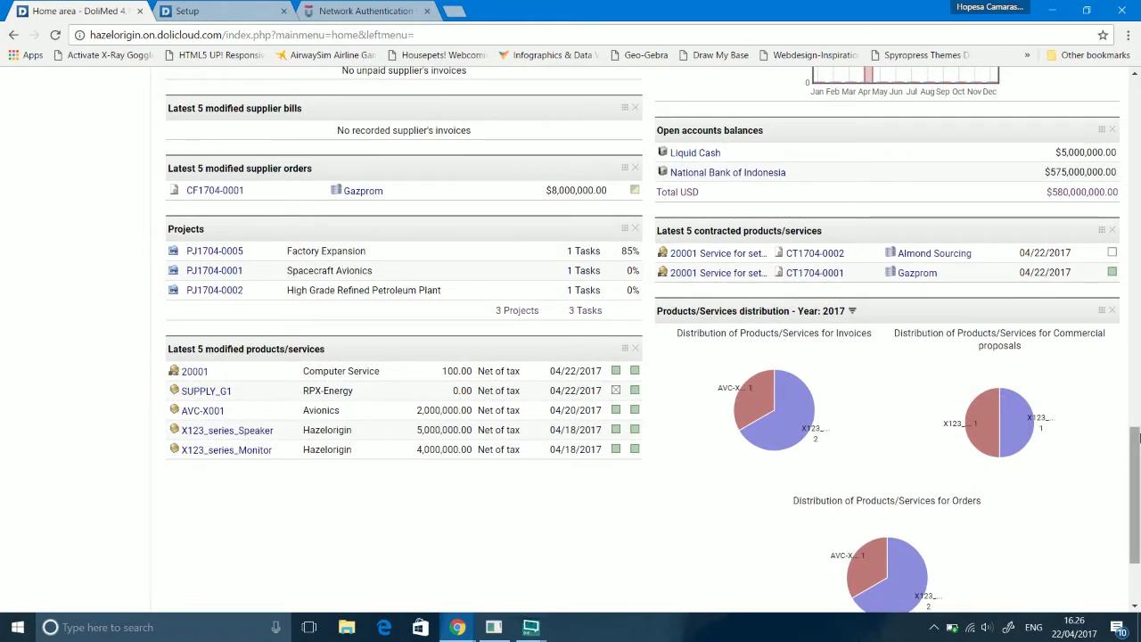
{"action": "left_click_drag", "start_coordinate": [1135, 433], "coordinate": [1135, 423]}
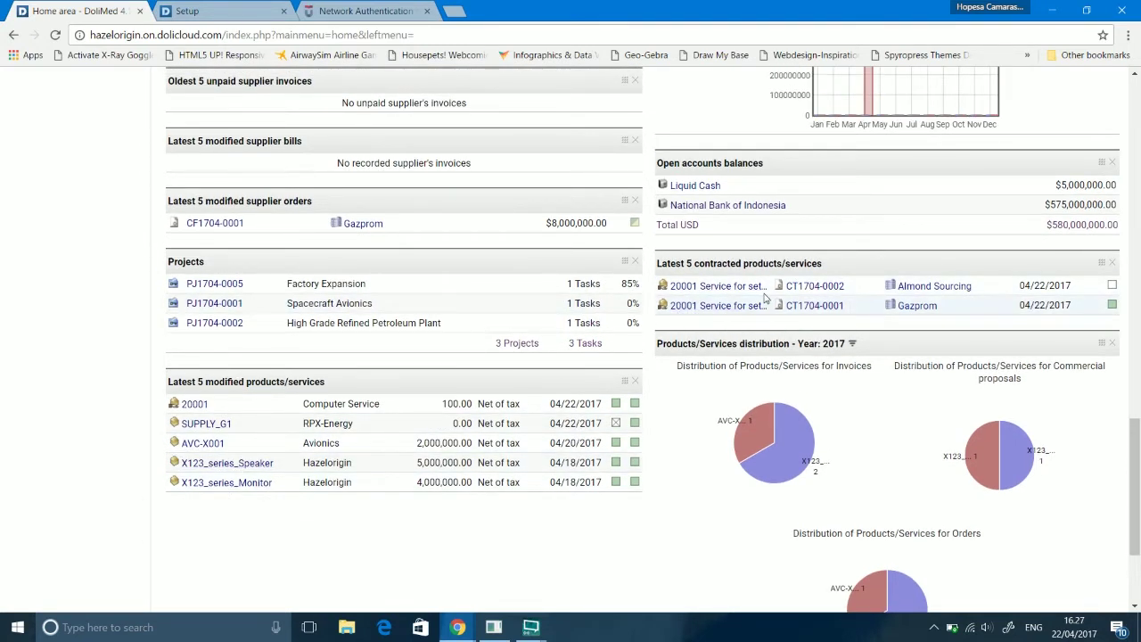
{"action": "right_click", "coordinate": [814, 285]}
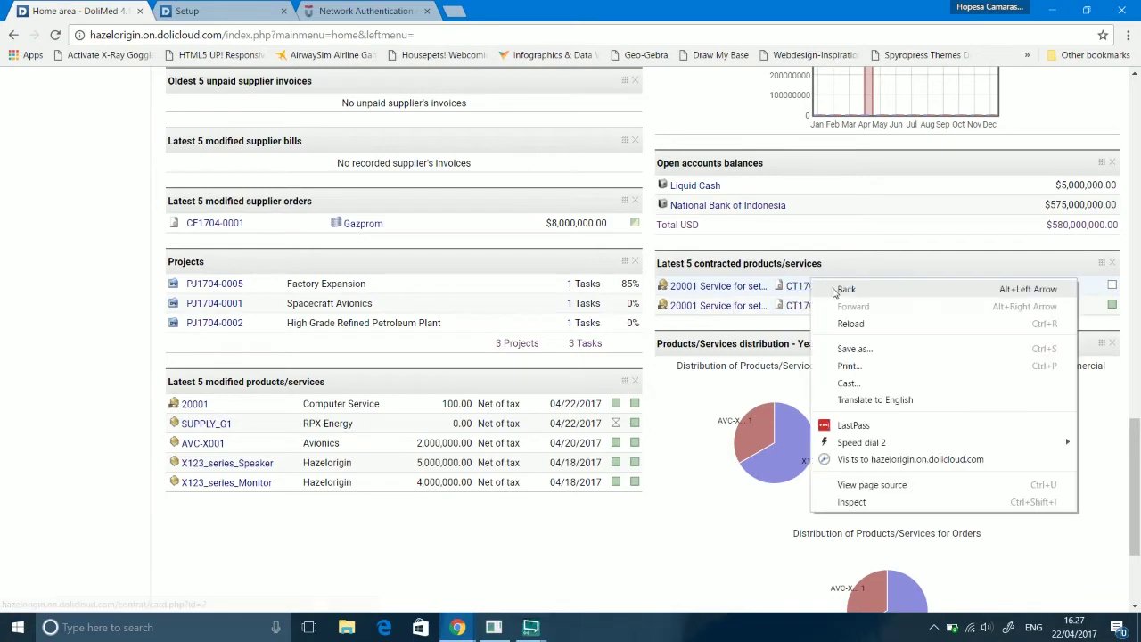
{"action": "left_click", "coordinate": [816, 264]}
{"action": "left_click", "coordinate": [814, 288]}
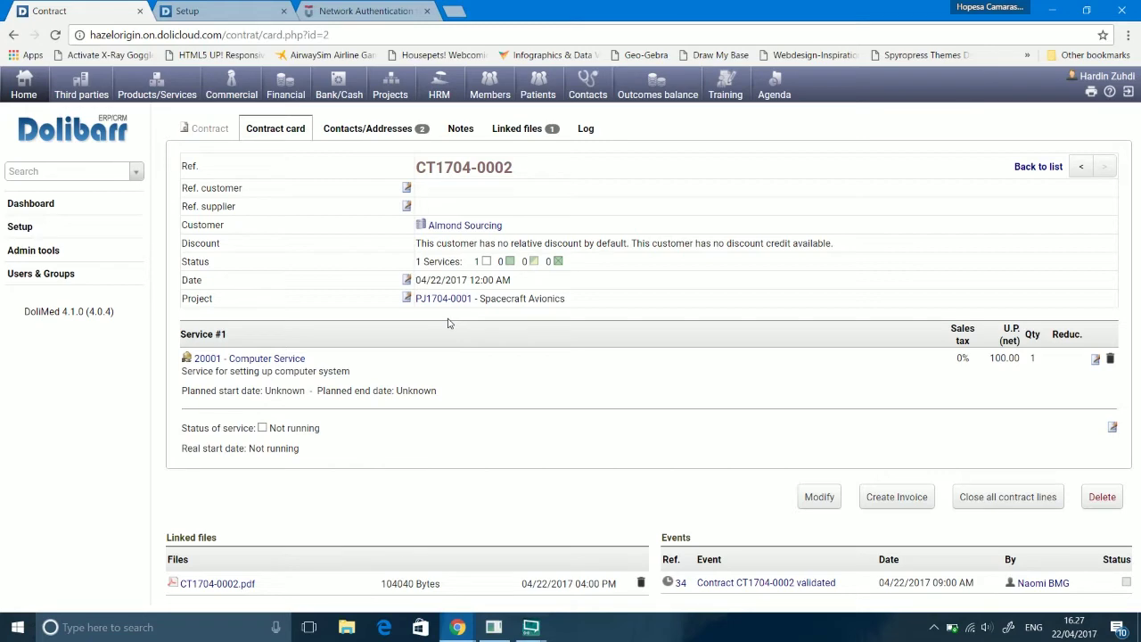
Step: Return to the Home dashboard and log out of the session
{"action": "left_click", "coordinate": [39, 86]}
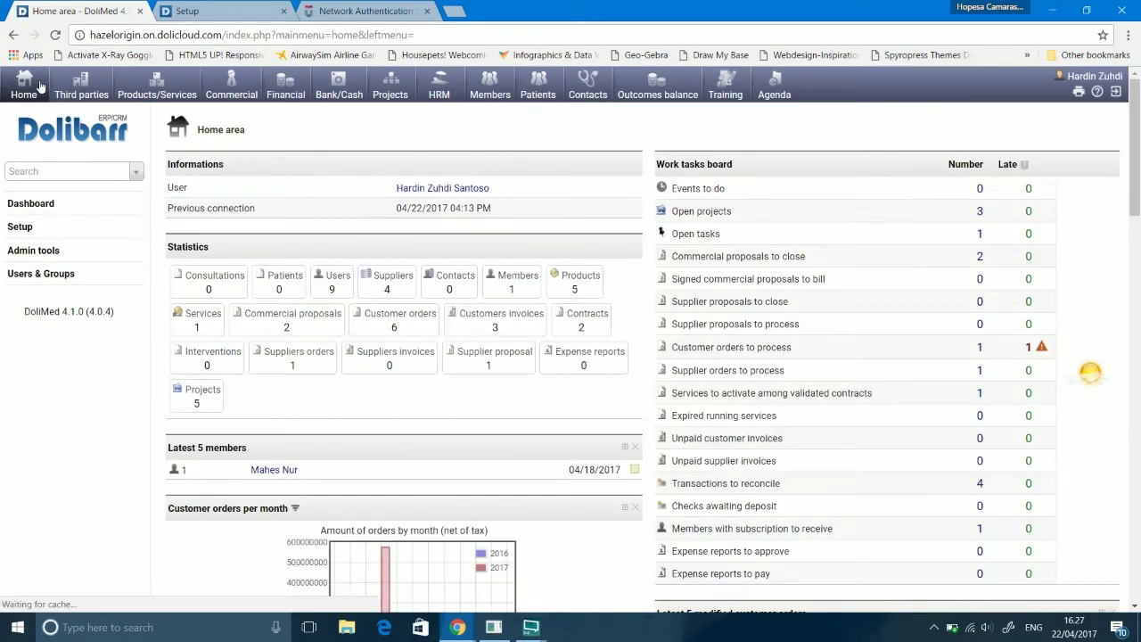
{"action": "scroll", "coordinate": [1110, 167], "scroll_direction": "down", "scroll_amount": 3}
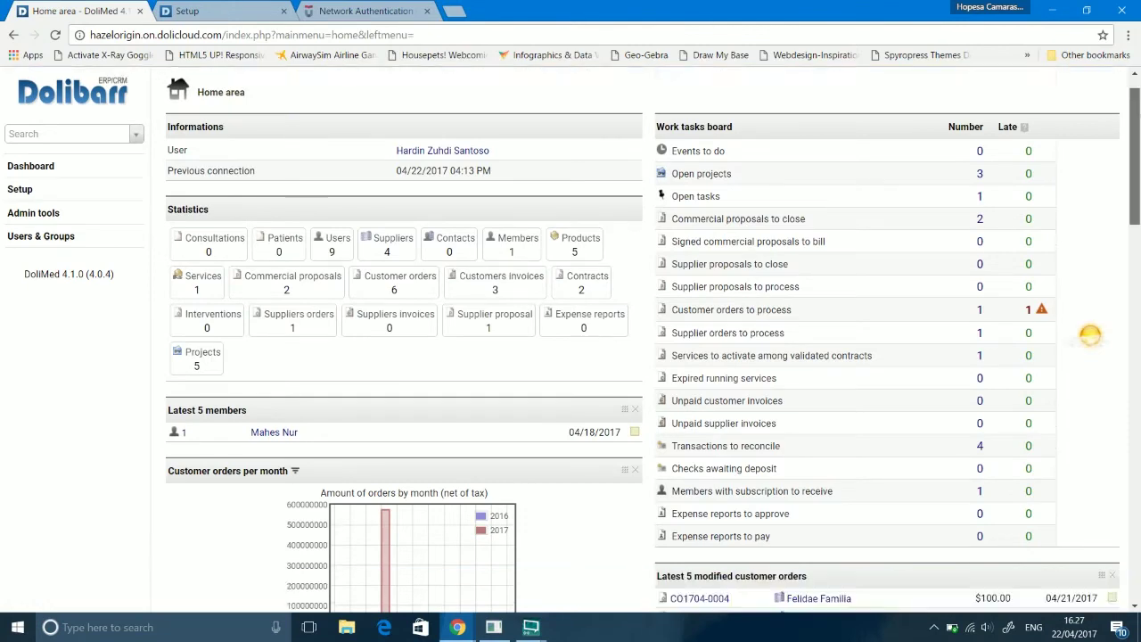
{"action": "scroll", "coordinate": [1088, 125], "scroll_direction": "up", "scroll_amount": 3}
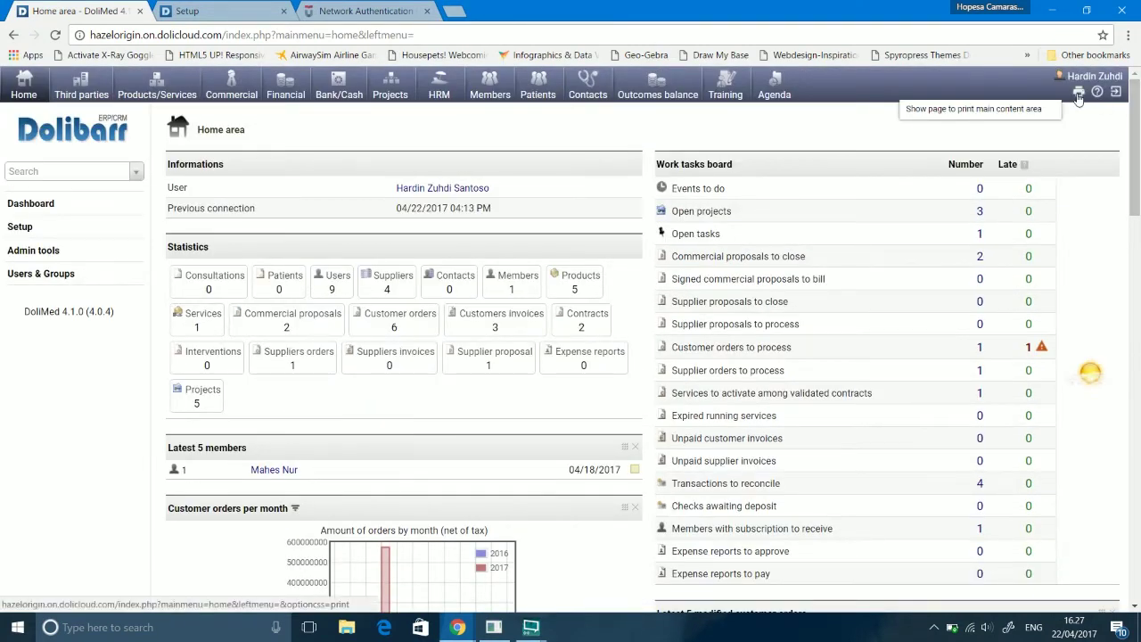
{"action": "left_click_drag", "start_coordinate": [1134, 169], "coordinate": [1131, 132]}
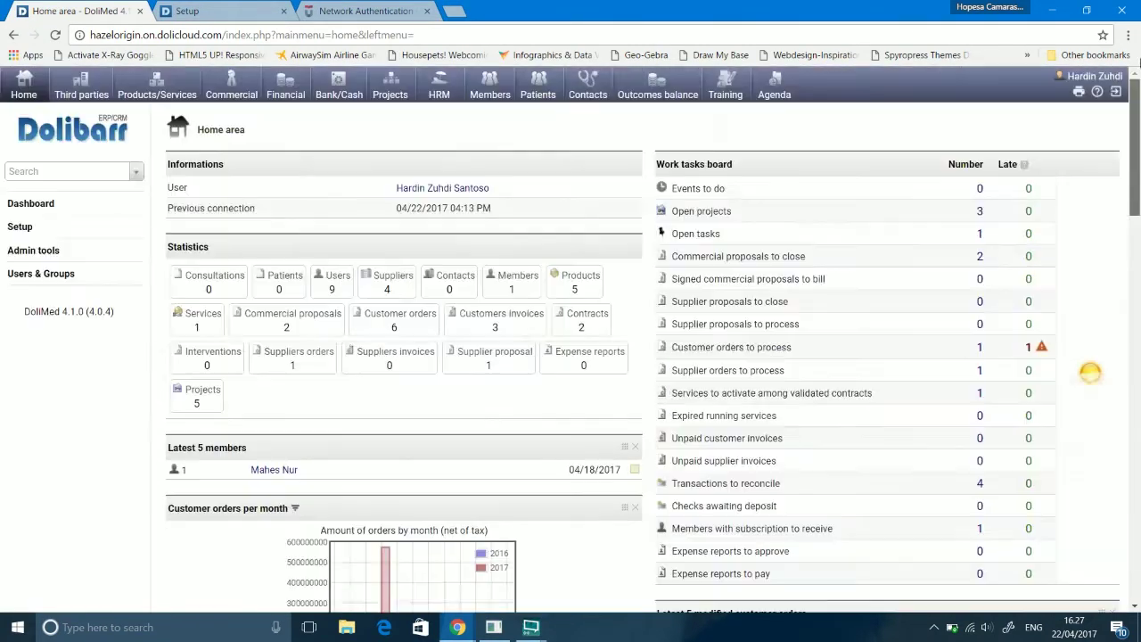
{"action": "left_click", "coordinate": [1115, 98]}
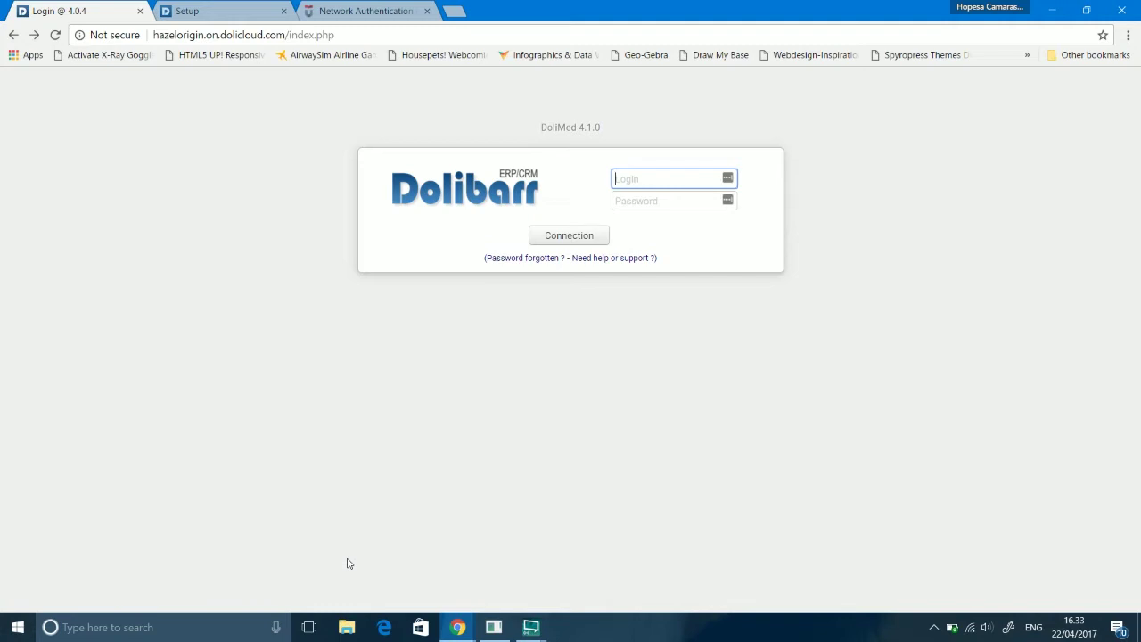
Step: Sign in to Dolibarr with the other user's login
{"action": "type", "text": "na"}
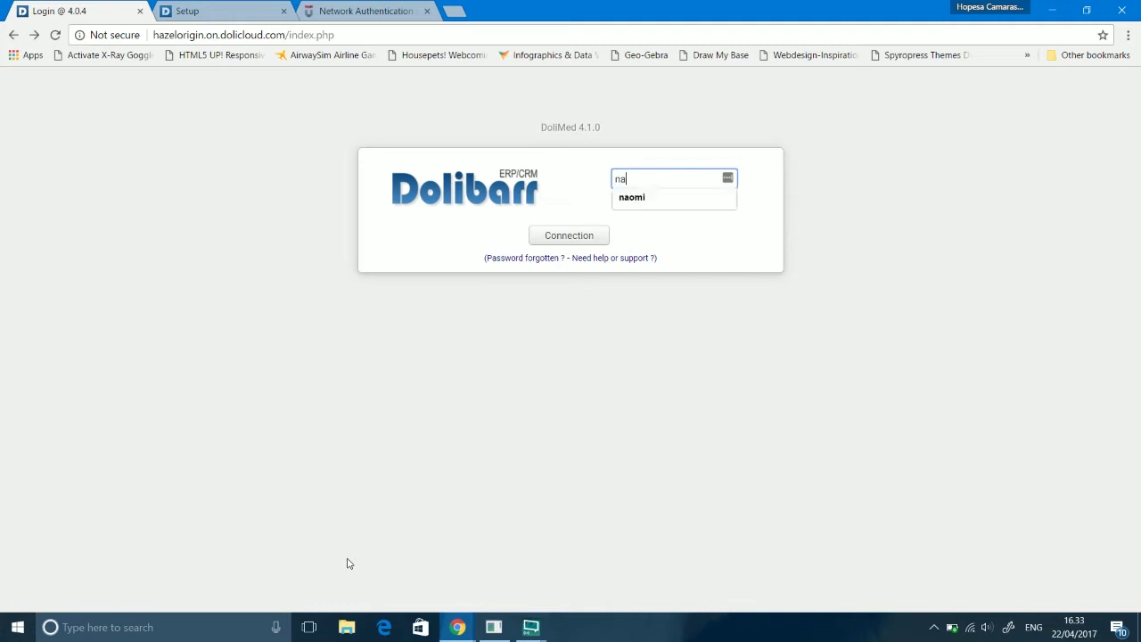
{"action": "type", "text": "omi"}
{"action": "key", "text": "Return"}
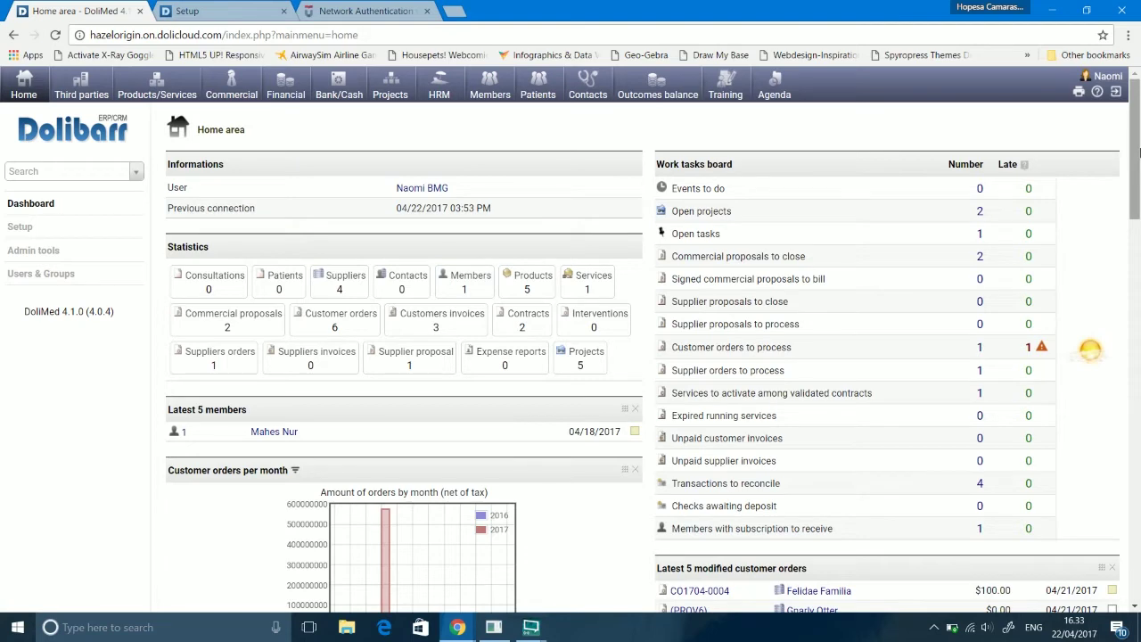
Step: Go to the Products/Services area from the top menu
{"action": "scroll", "coordinate": [1138, 153], "scroll_direction": "down", "scroll_amount": 1}
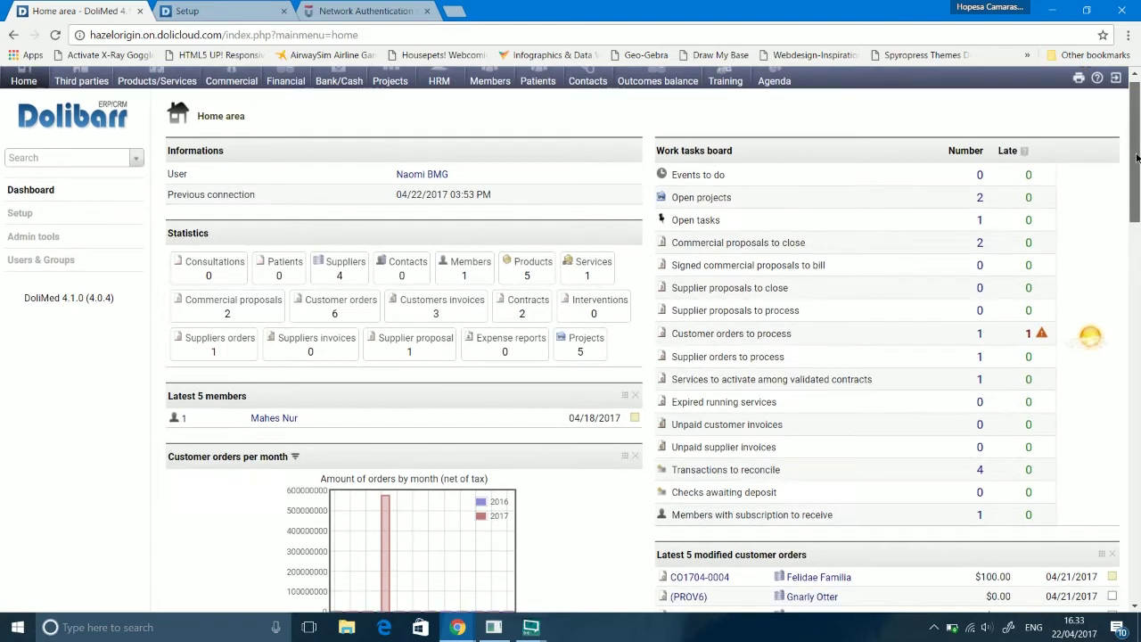
{"action": "scroll", "coordinate": [1139, 130], "scroll_direction": "up", "scroll_amount": 1}
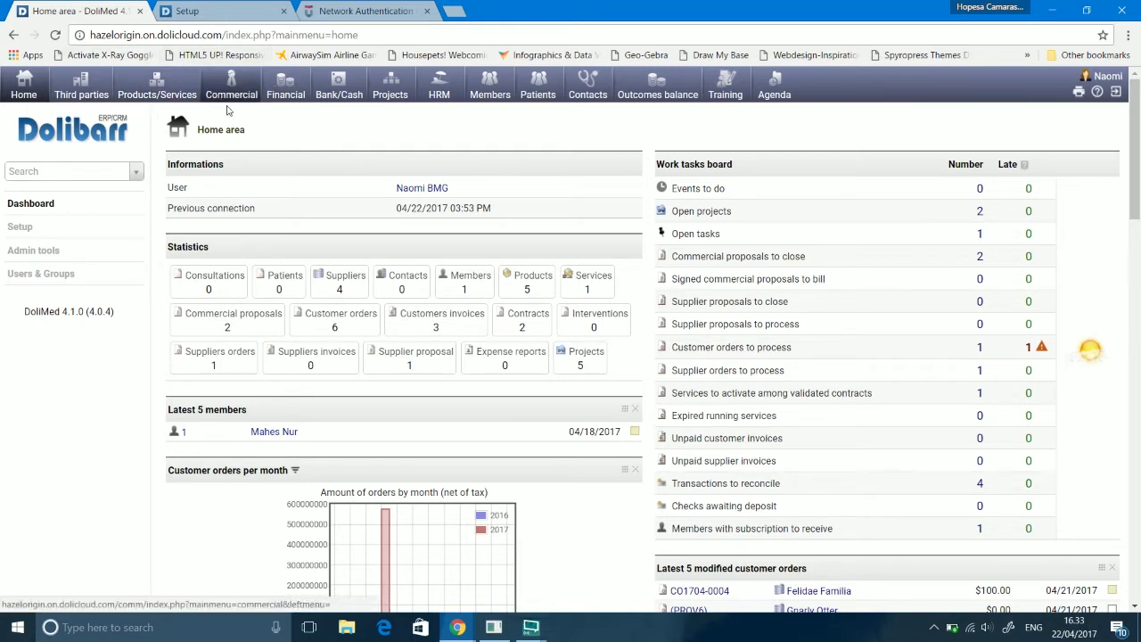
{"action": "left_click", "coordinate": [181, 78]}
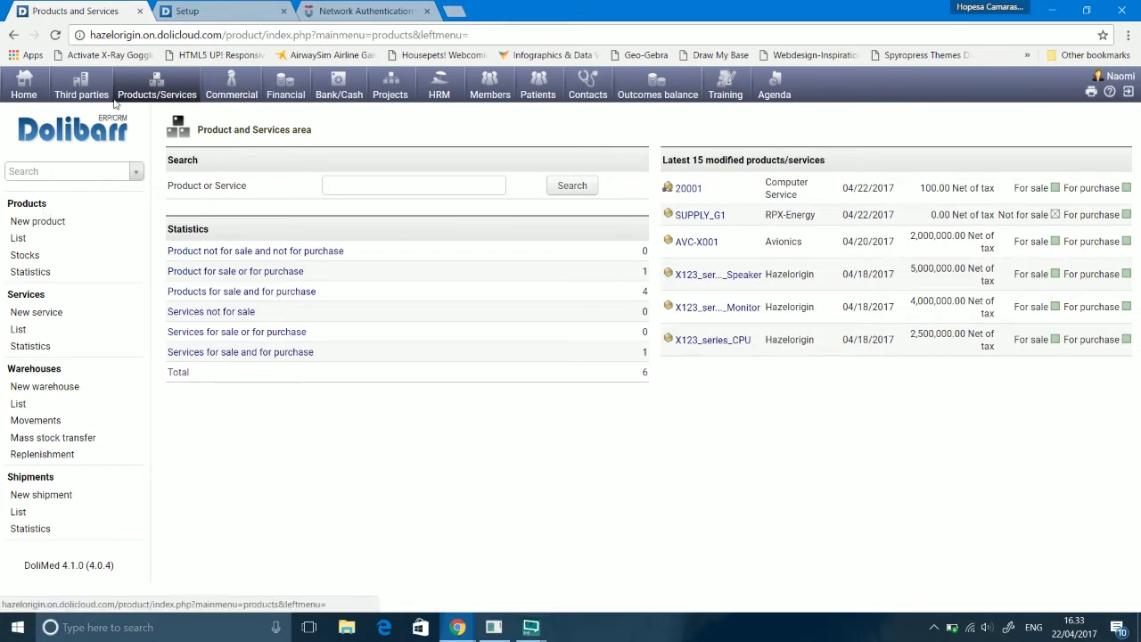
Step: Start a new product with Ref. 10001 and Label x123
{"action": "left_click", "coordinate": [51, 228]}
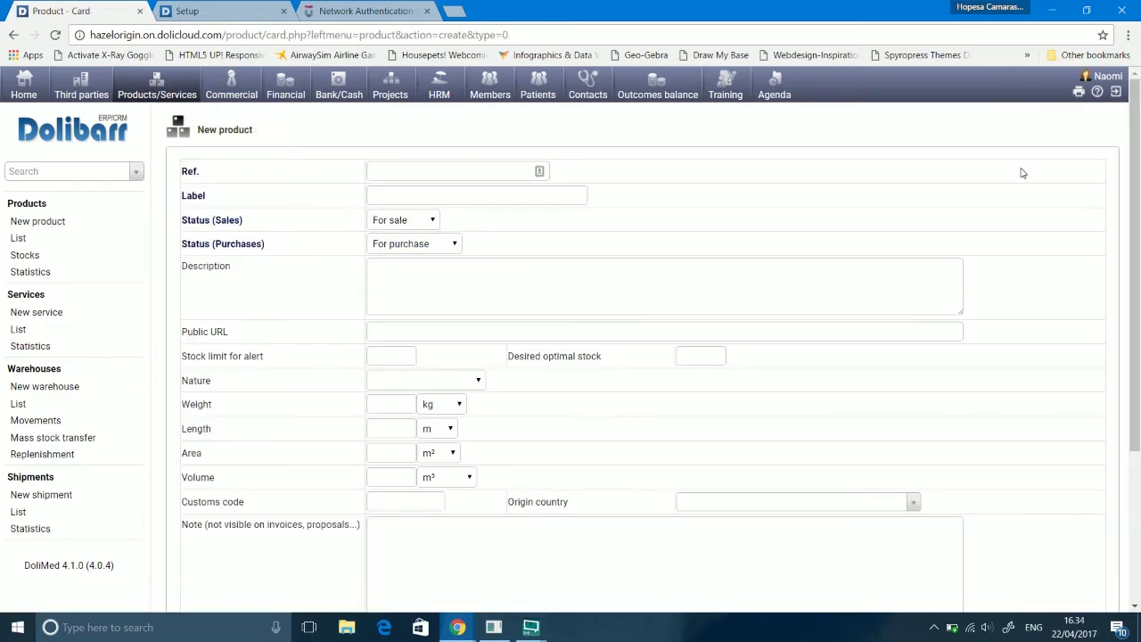
{"action": "scroll", "coordinate": [524, 113], "scroll_direction": "down", "scroll_amount": 1}
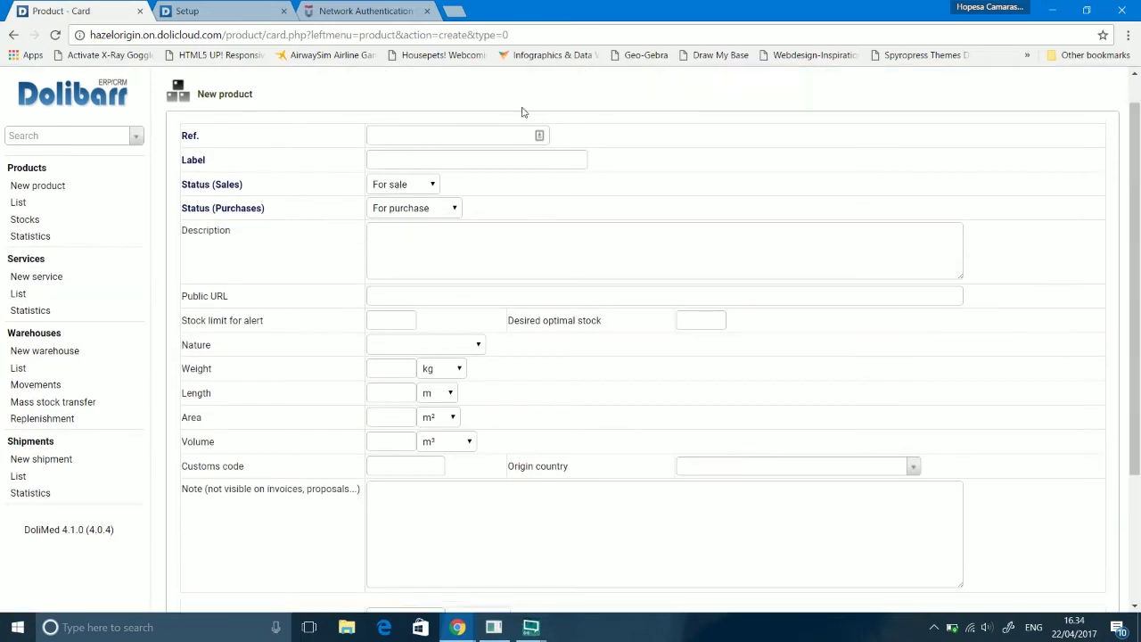
{"action": "left_click", "coordinate": [483, 136]}
{"action": "type", "text": "10001"}
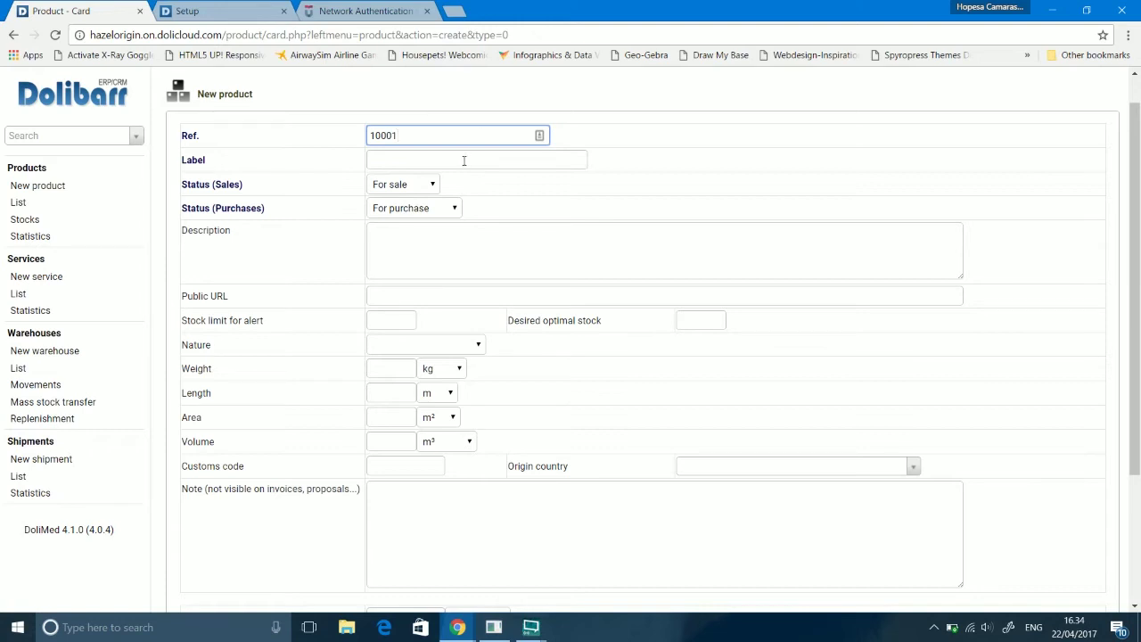
{"action": "left_click", "coordinate": [464, 160]}
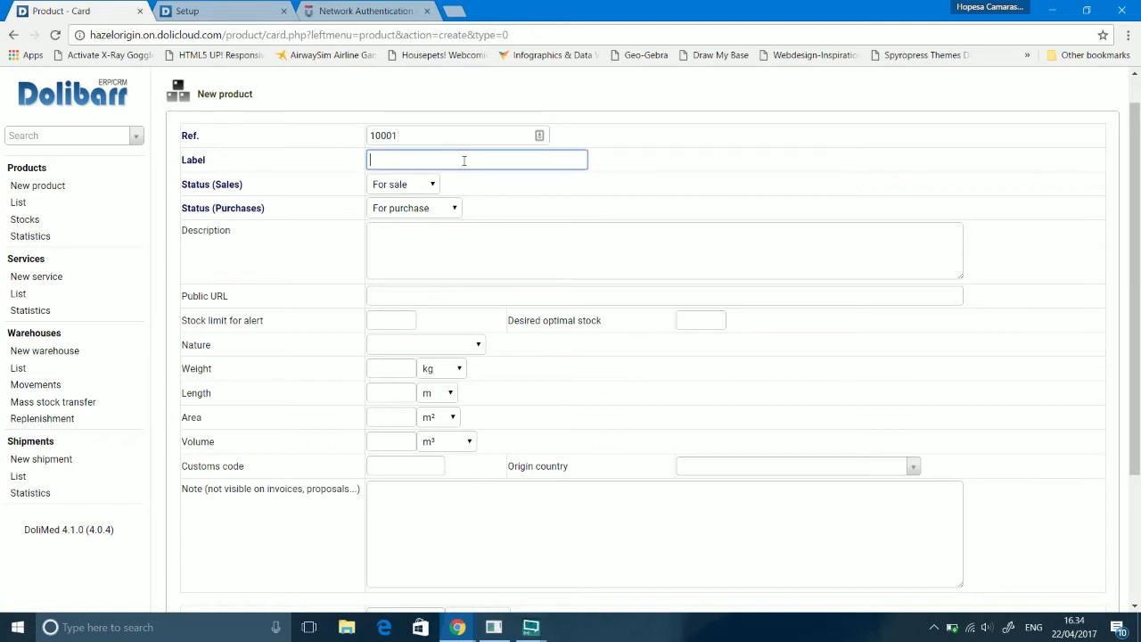
{"action": "type", "text": "x123"}
Step: Keep it For sale and For purchase, then create the product
{"action": "left_click", "coordinate": [417, 187]}
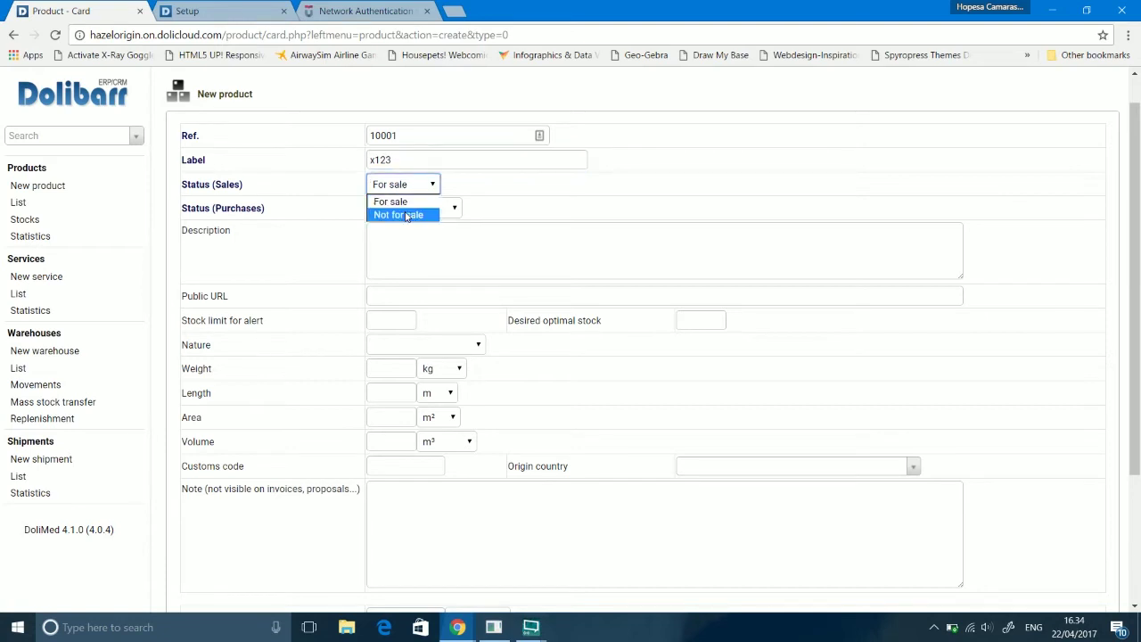
{"action": "left_click", "coordinate": [432, 184]}
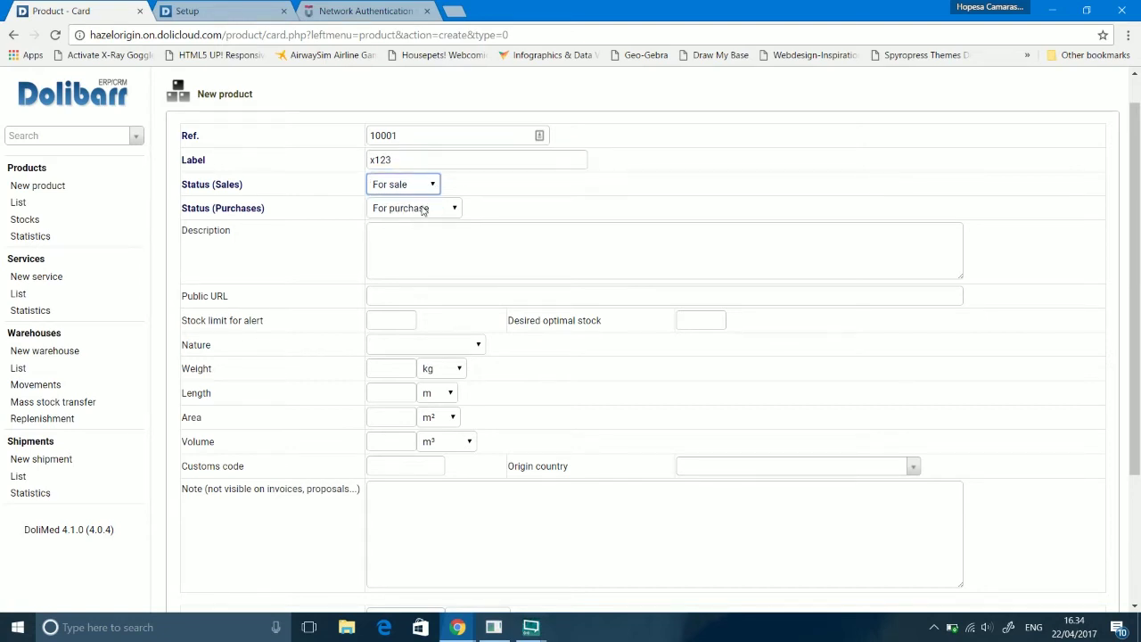
{"action": "left_click", "coordinate": [423, 209]}
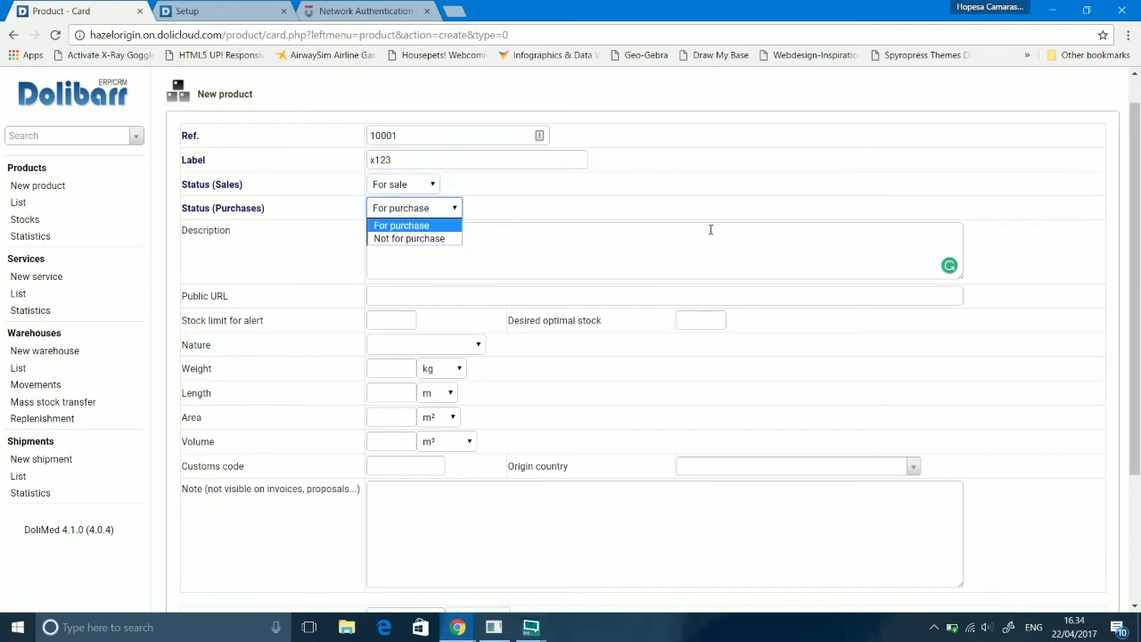
{"action": "left_click", "coordinate": [757, 211]}
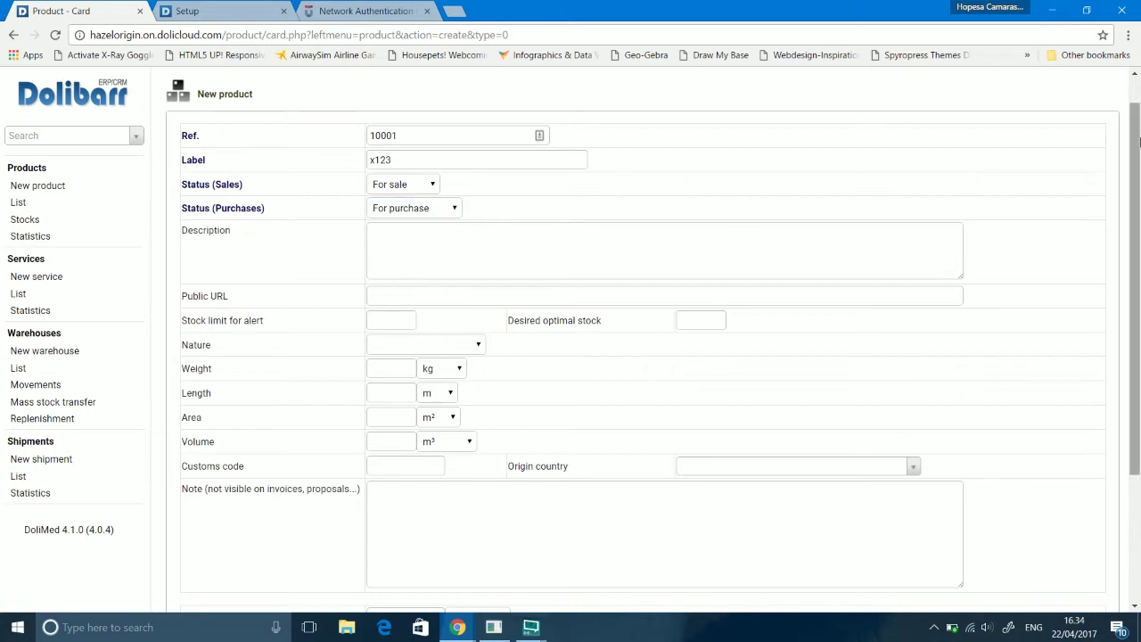
{"action": "scroll", "coordinate": [841, 191], "scroll_direction": "down", "scroll_amount": 1}
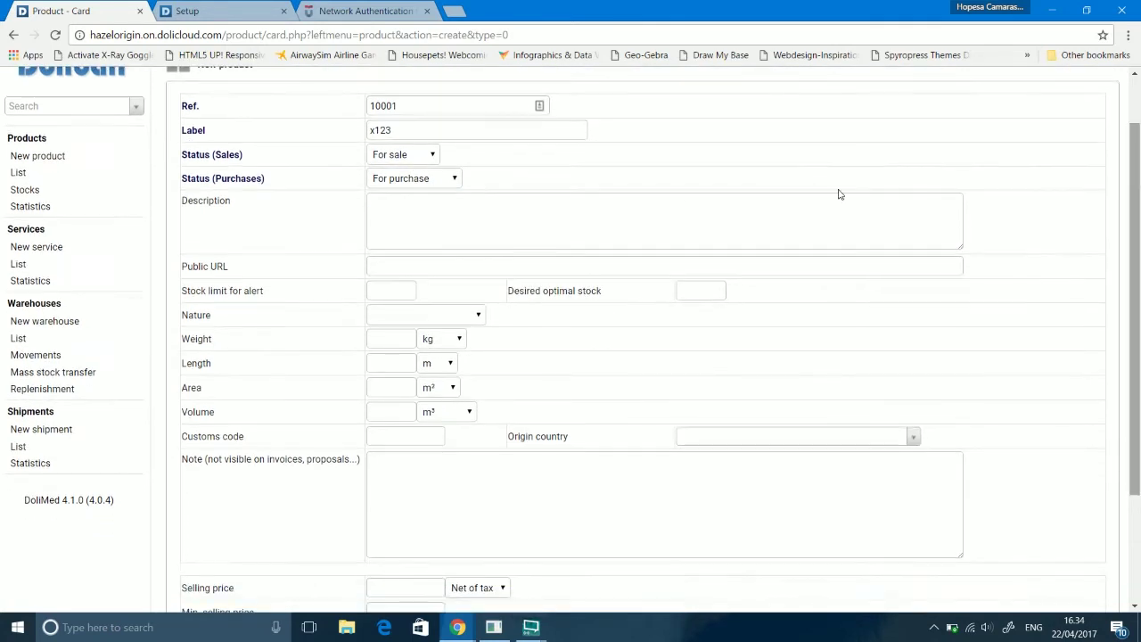
{"action": "left_click", "coordinate": [384, 207]}
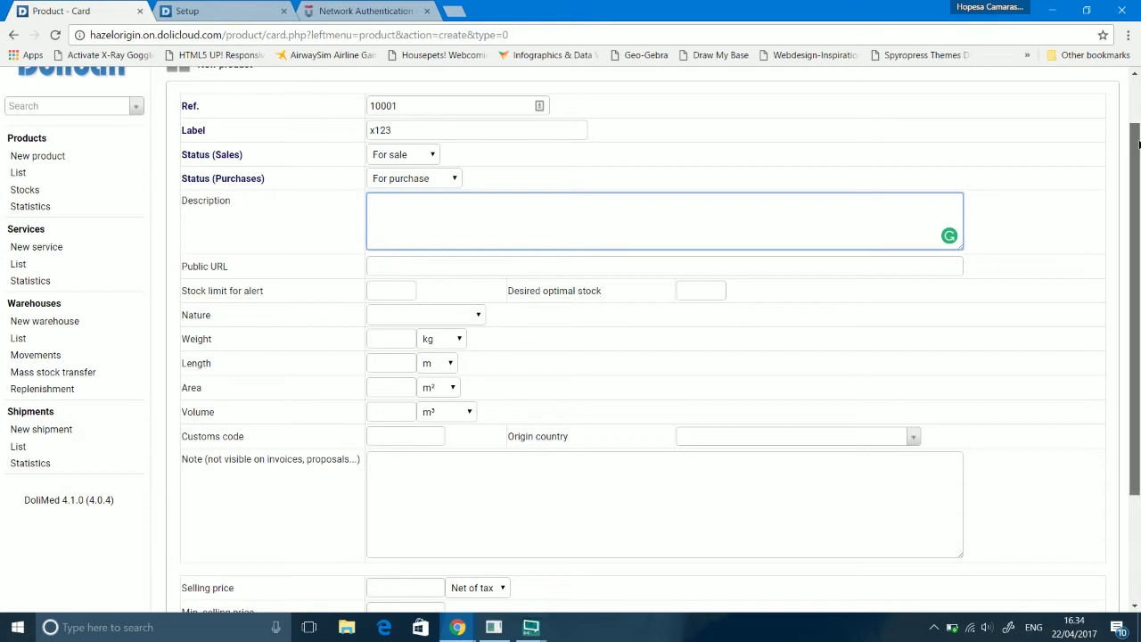
{"action": "left_click_drag", "start_coordinate": [1137, 139], "coordinate": [1137, 168]}
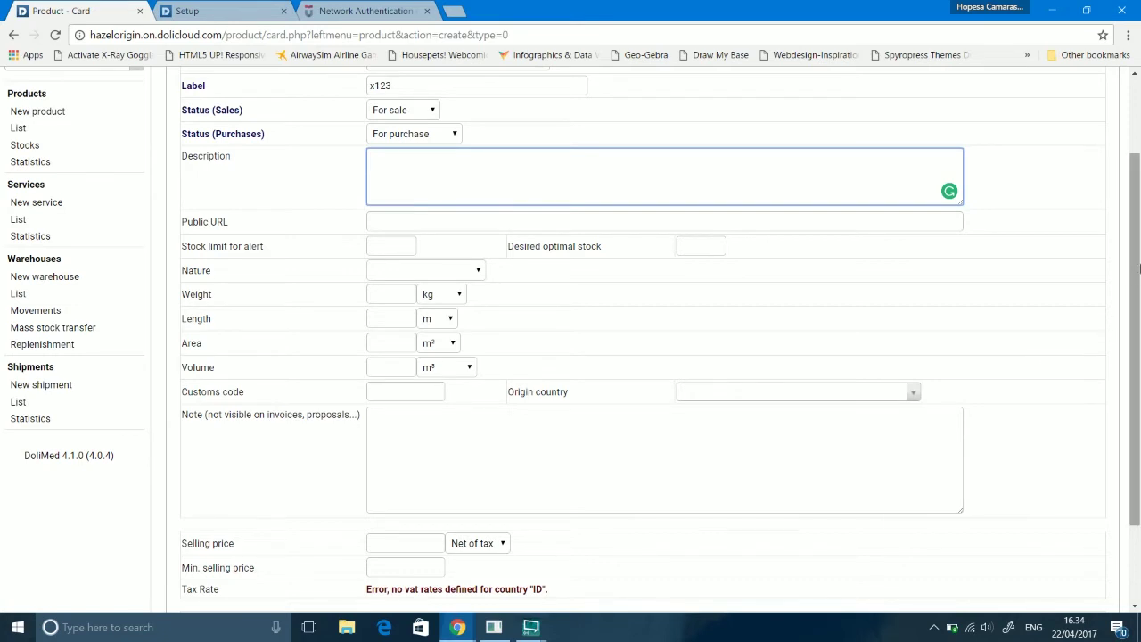
{"action": "scroll", "coordinate": [1105, 330], "scroll_direction": "down", "scroll_amount": 3}
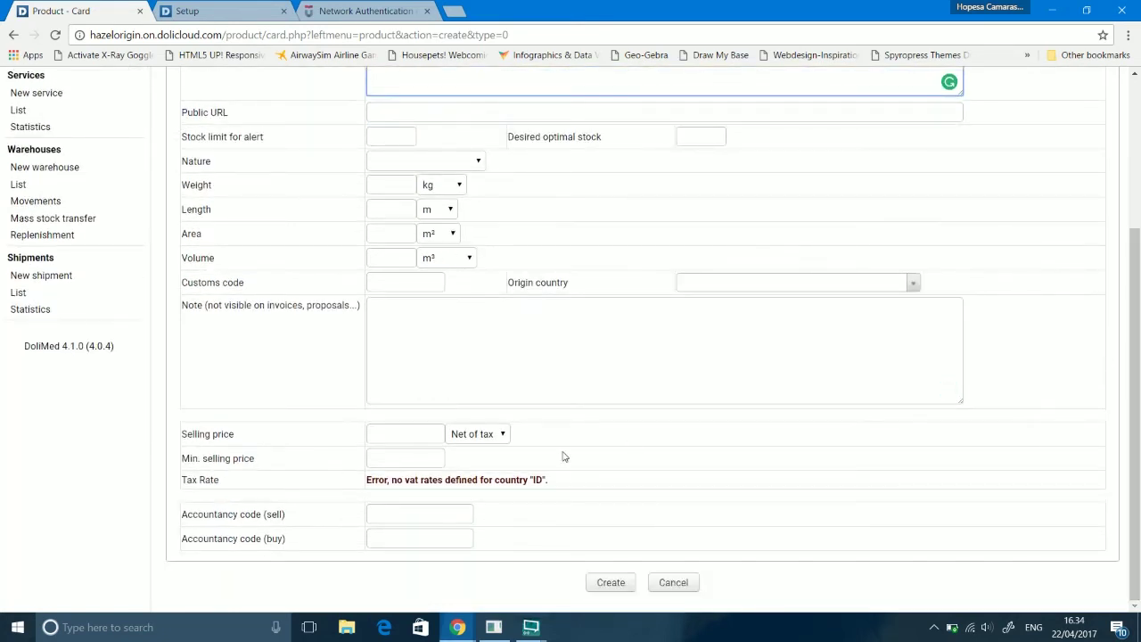
{"action": "left_click", "coordinate": [610, 583]}
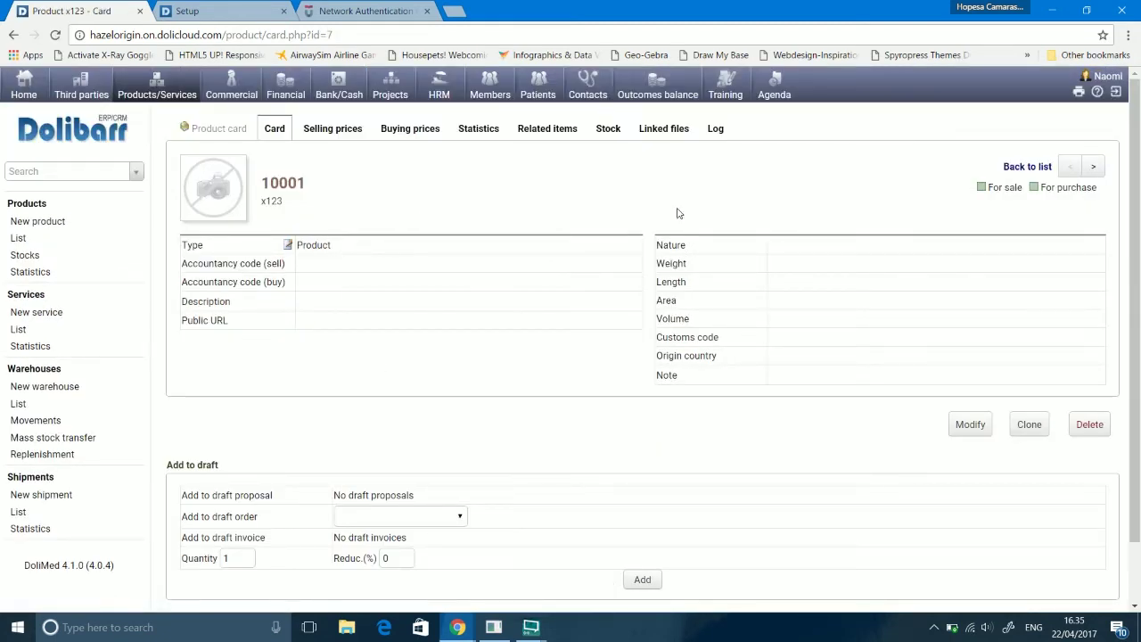
Step: View the product list, then start a new service from the sidebar
{"action": "left_click", "coordinate": [19, 239]}
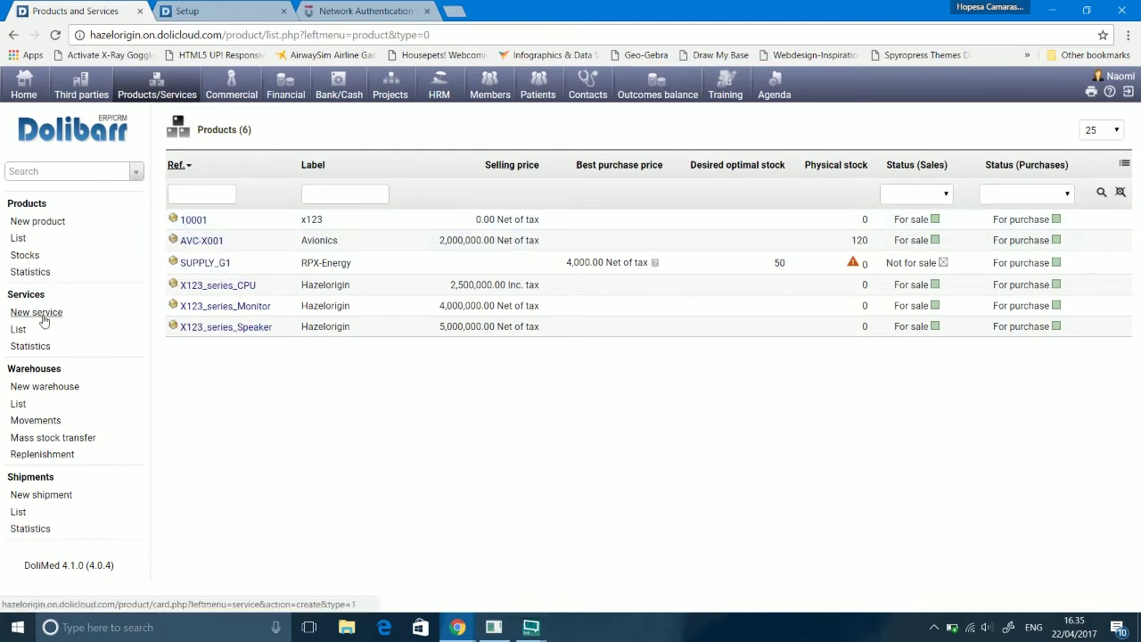
{"action": "left_click", "coordinate": [42, 317]}
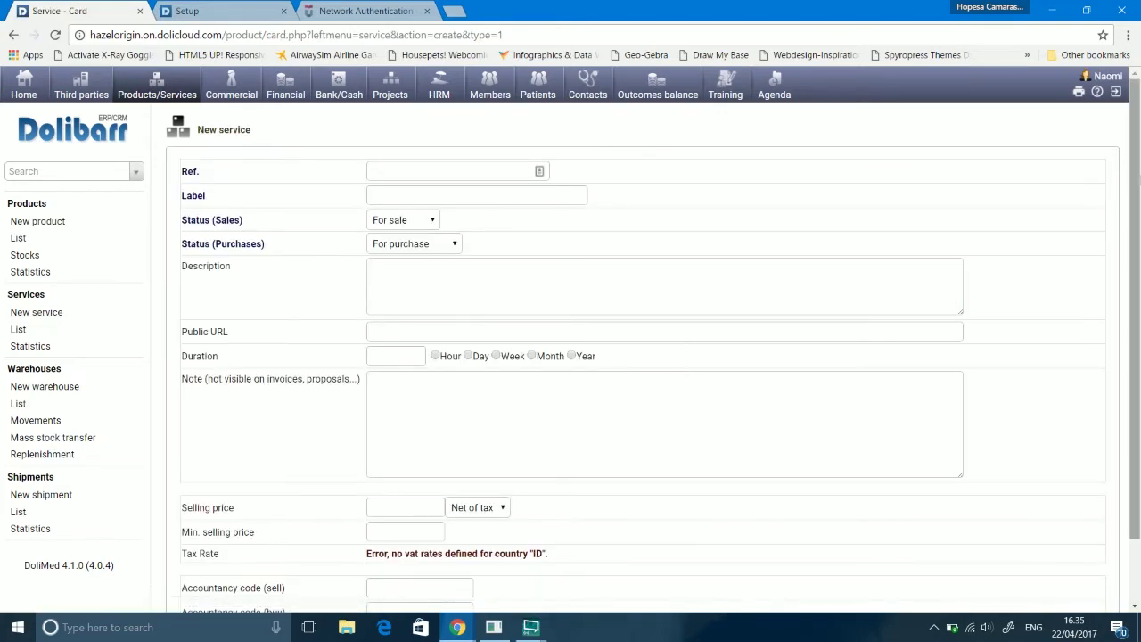
Step: Set the service duration unit to hours, then draft and clear an internal note
{"action": "scroll", "coordinate": [1136, 212], "scroll_direction": "down", "scroll_amount": 1}
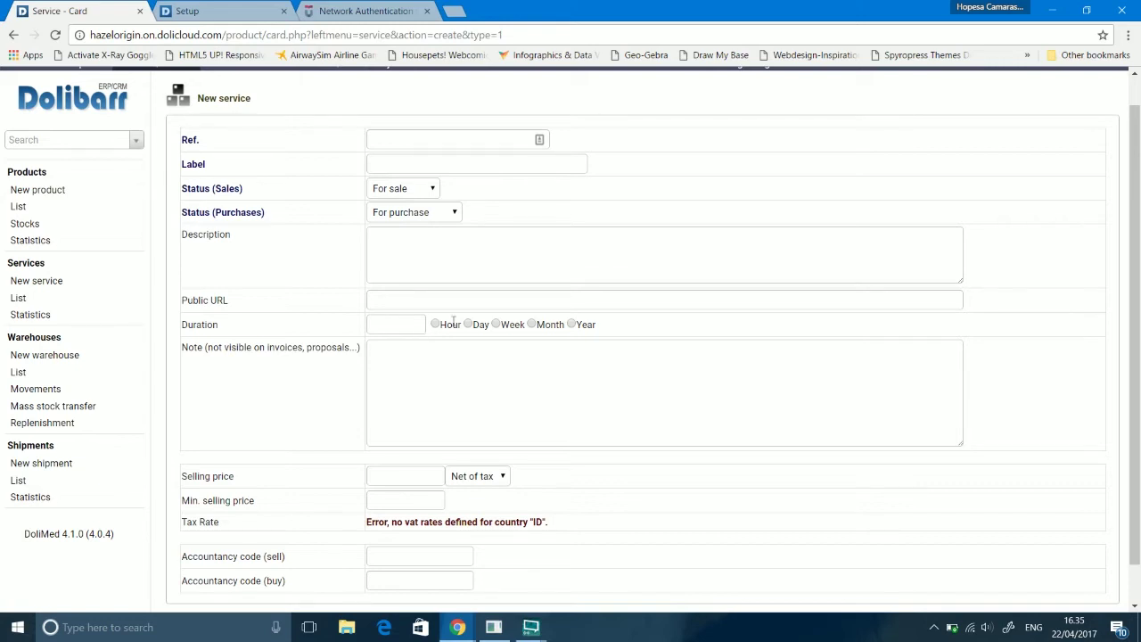
{"action": "left_click", "coordinate": [436, 324]}
{"action": "left_click", "coordinate": [571, 391]}
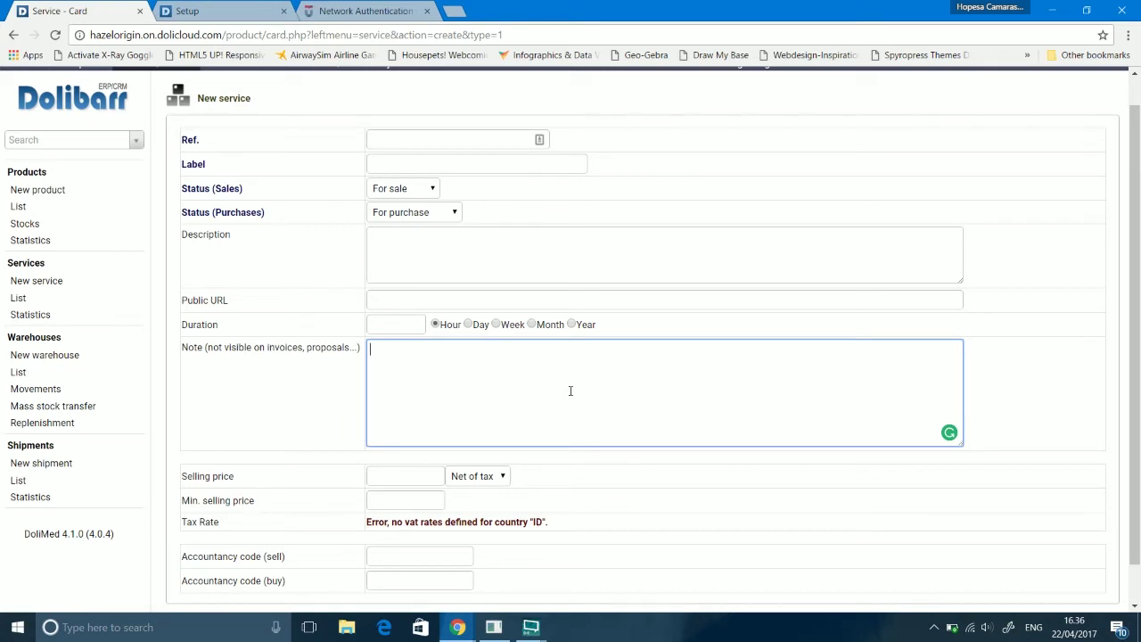
{"action": "type", "text": "this service only availvab"}
{"action": "key", "text": "BackSpace"}
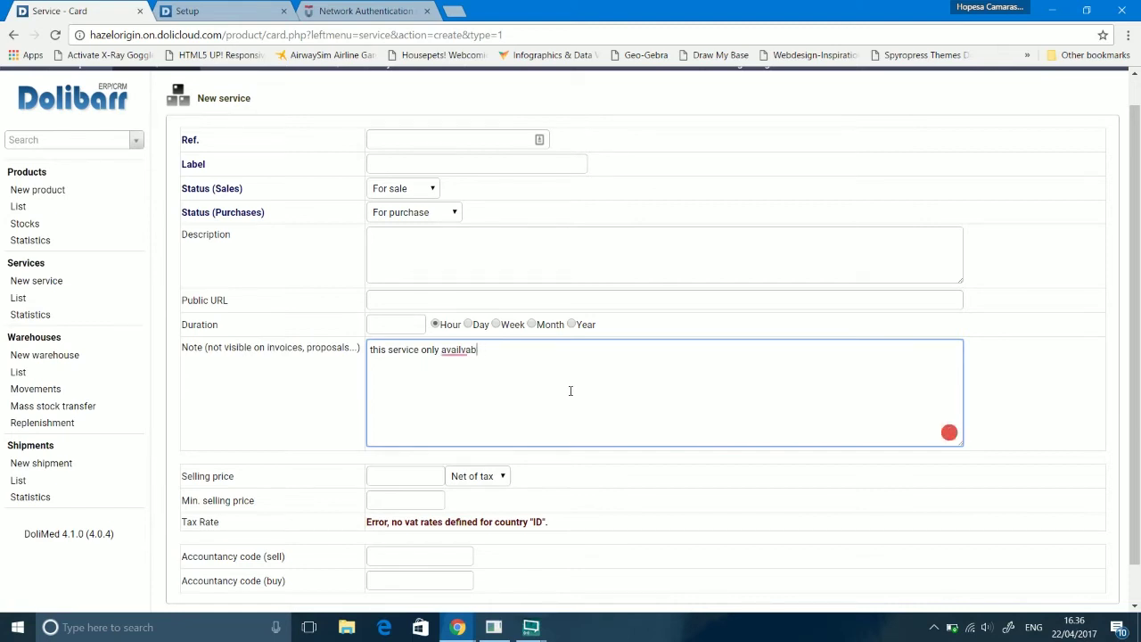
{"action": "key", "text": "BackSpace"}
{"action": "key", "text": "BackSpace"}
{"action": "key", "text": "BackSpace"}
{"action": "key", "text": "BackSpace"}
{"action": "key", "text": "BackSpace"}
{"action": "key", "text": "BackSpace"}
{"action": "key", "text": "BackSpace"}
{"action": "key", "text": "BackSpace"}
{"action": "key", "text": "BackSpace"}
{"action": "key", "text": "BackSpace"}
{"action": "key", "text": "BackSpace"}
{"action": "key", "text": "BackSpace"}
{"action": "key", "text": "BackSpace"}
{"action": "key", "text": "BackSpace"}
{"action": "key", "text": "BackSpace"}
{"action": "key", "text": "BackSpace"}
{"action": "key", "text": "BackSpace"}
{"action": "key", "text": "BackSpace"}
{"action": "key", "text": "BackSpace"}
{"action": "key", "text": "BackSpace"}
{"action": "key", "text": "BackSpace"}
{"action": "key", "text": "BackSpace"}
{"action": "key", "text": "BackSpace"}
{"action": "key", "text": "BackSpace"}
{"action": "key", "text": "BackSpace"}
{"action": "key", "text": "BackSpace"}
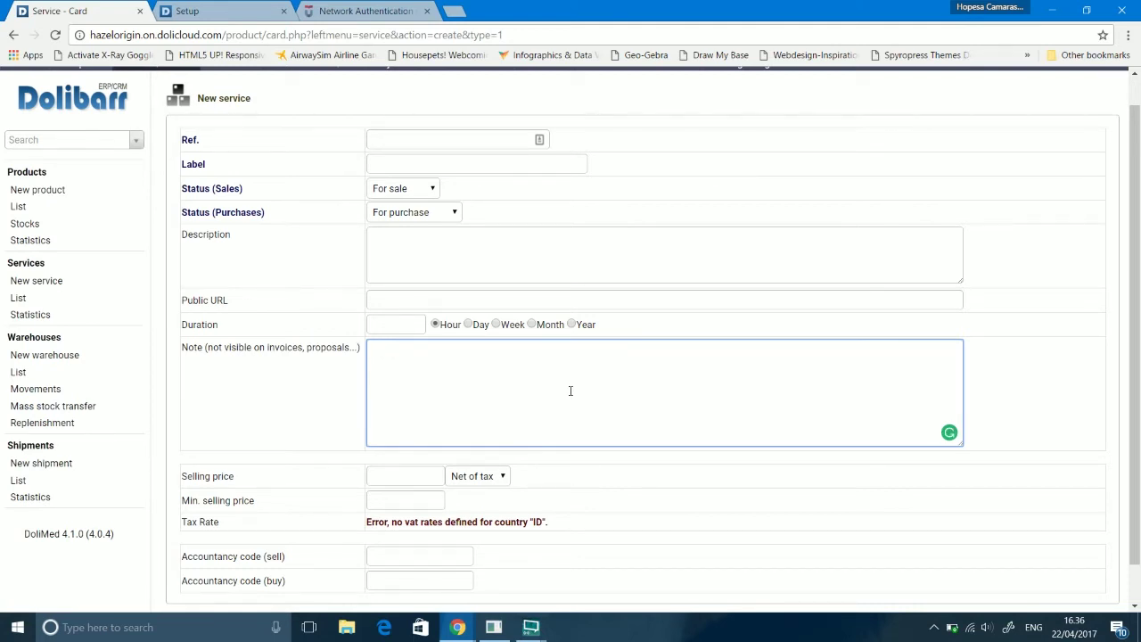
{"action": "type", "text": "it takes 2 days"}
{"action": "key", "text": "BackSpace"}
{"action": "key", "text": "BackSpace"}
{"action": "key", "text": "BackSpace"}
{"action": "key", "text": "BackSpace"}
{"action": "key", "text": "BackSpace"}
{"action": "key", "text": "BackSpace"}
{"action": "key", "text": "BackSpace"}
{"action": "key", "text": "BackSpace"}
{"action": "key", "text": "BackSpace"}
{"action": "key", "text": "BackSpace"}
{"action": "key", "text": "BackSpace"}
{"action": "key", "text": "BackSpace"}
{"action": "key", "text": "BackSpace"}
{"action": "key", "text": "BackSpace"}
{"action": "key", "text": "BackSpace"}
{"action": "key", "text": "BackSpace"}
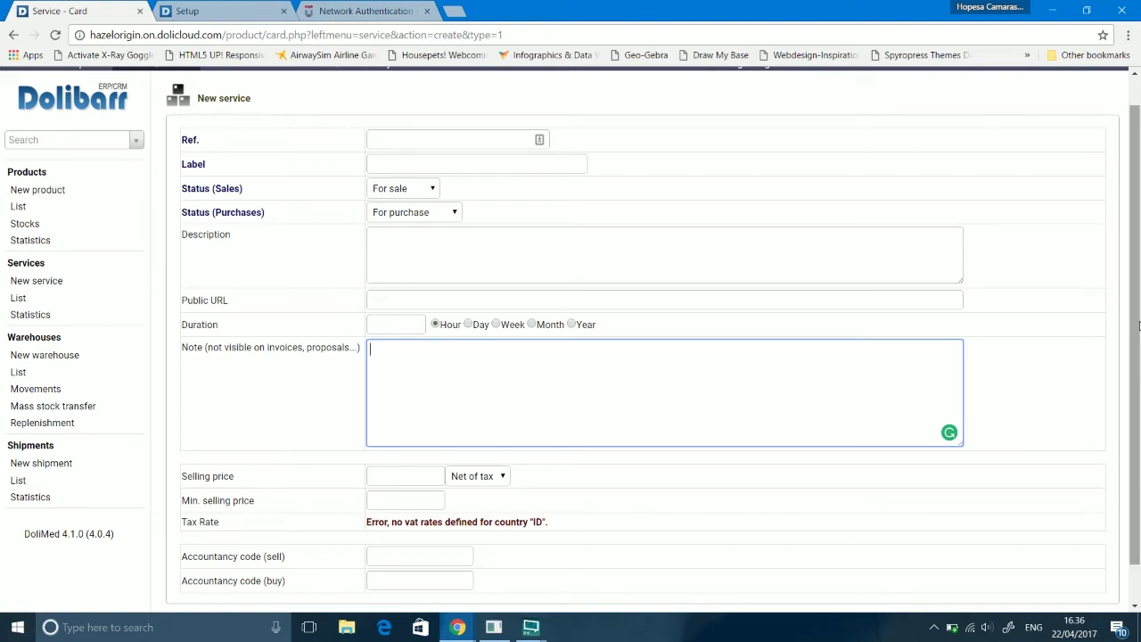
{"action": "left_click_drag", "start_coordinate": [1139, 326], "coordinate": [1139, 366]}
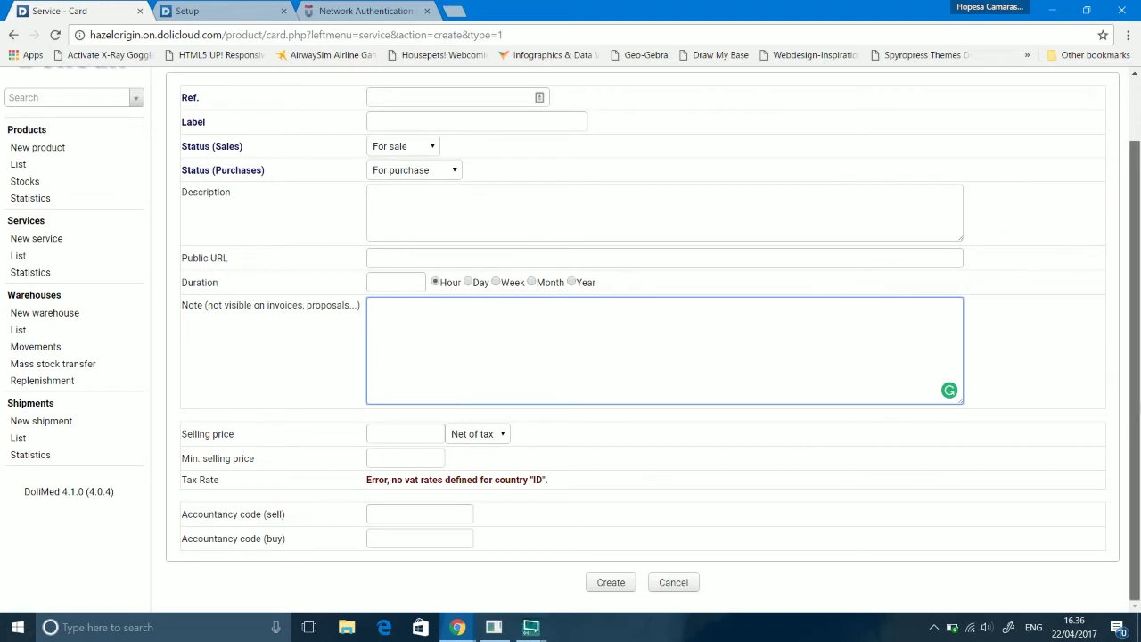
{"action": "scroll", "coordinate": [1138, 426], "scroll_direction": "up", "scroll_amount": 1}
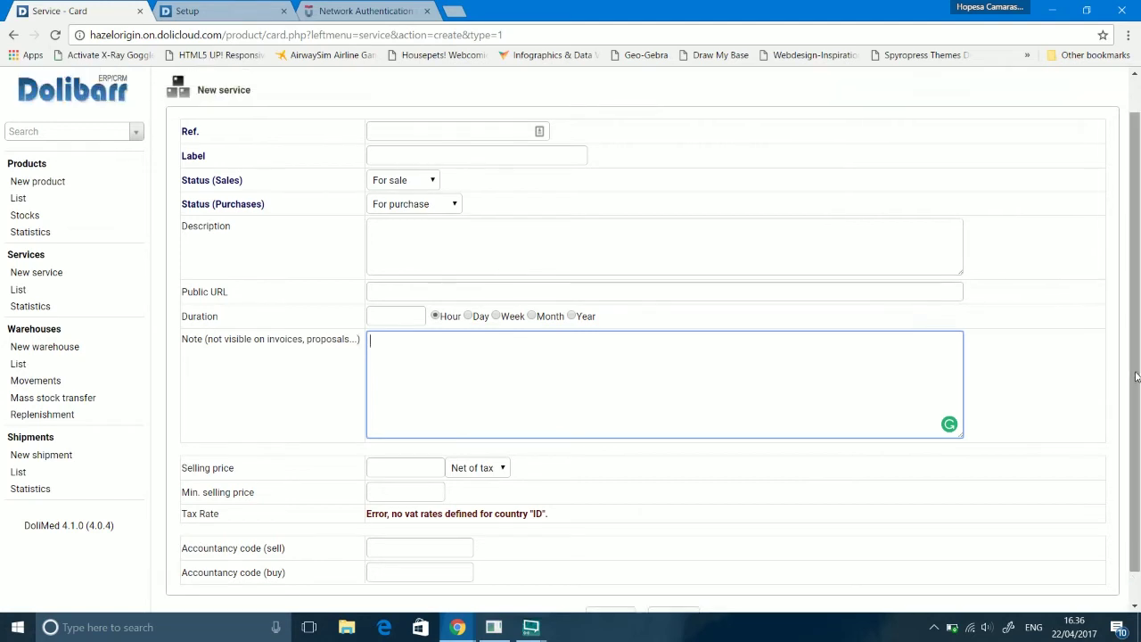
Step: List the services, showing 20001 Computer Service, and scroll down the list
{"action": "left_click", "coordinate": [19, 290]}
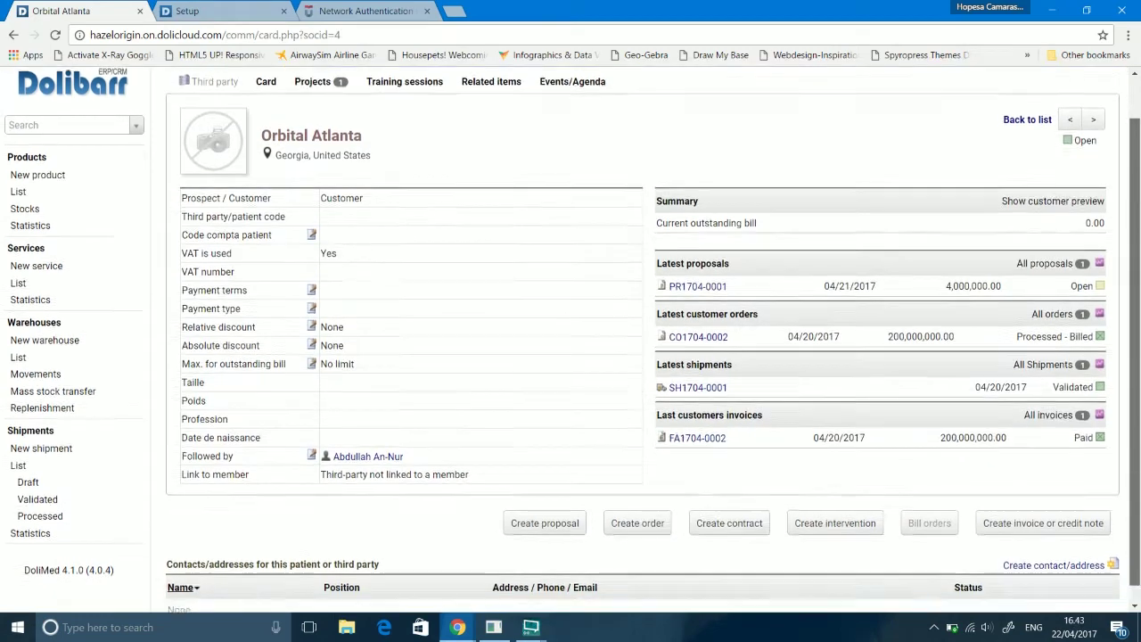
{"action": "scroll", "coordinate": [444, 254], "scroll_direction": "down", "scroll_amount": 2}
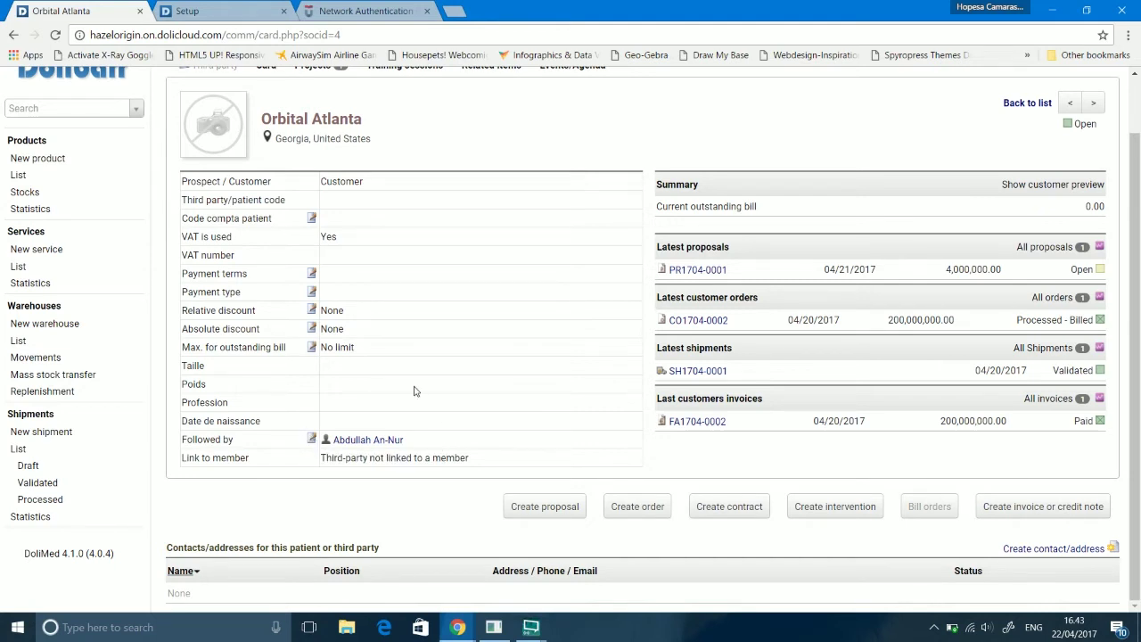
Step: Scroll back up the Commercial area's draft proposals and orders
{"action": "mouse_move", "coordinate": [374, 449]}
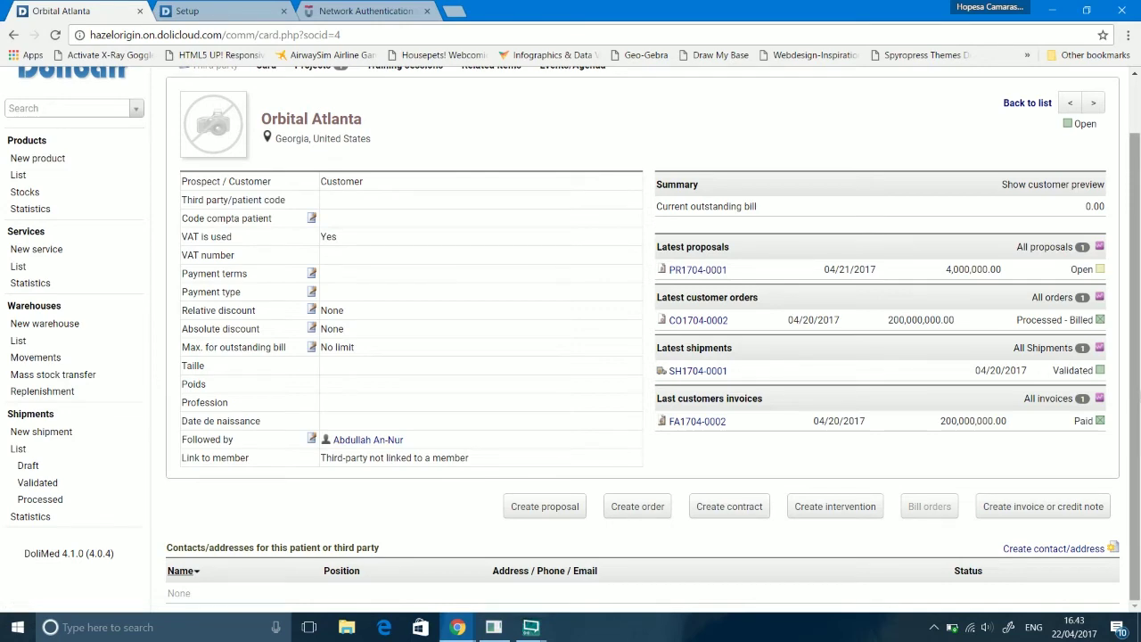
{"action": "scroll", "coordinate": [1131, 338], "scroll_direction": "up", "scroll_amount": 1}
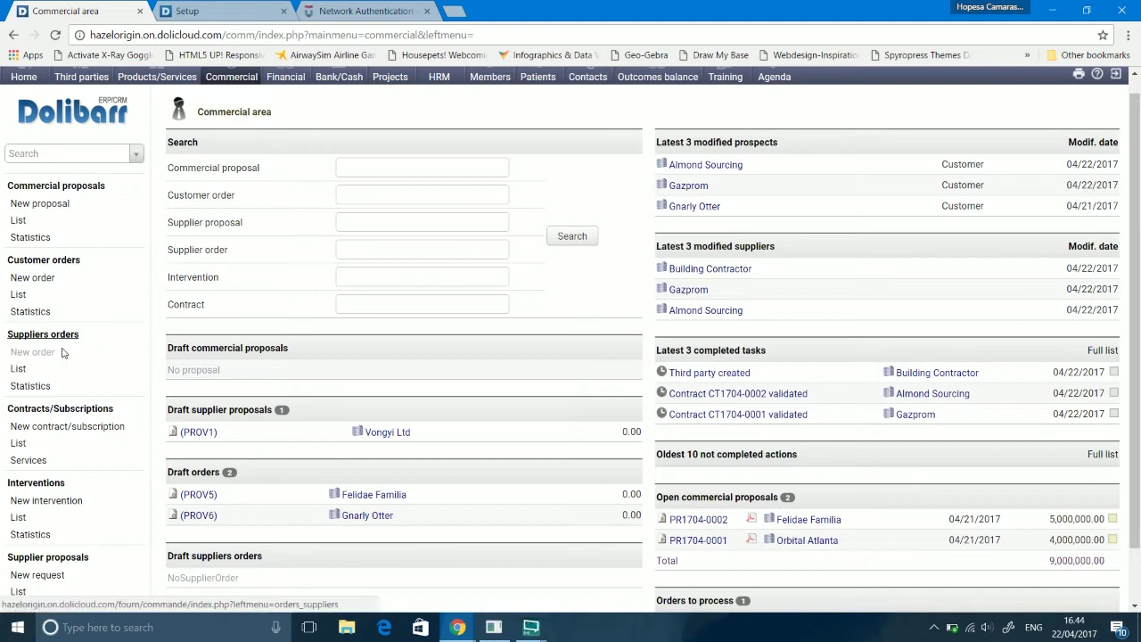
Step: Open Commercial proposals and start a new proposal
{"action": "left_click", "coordinate": [89, 189]}
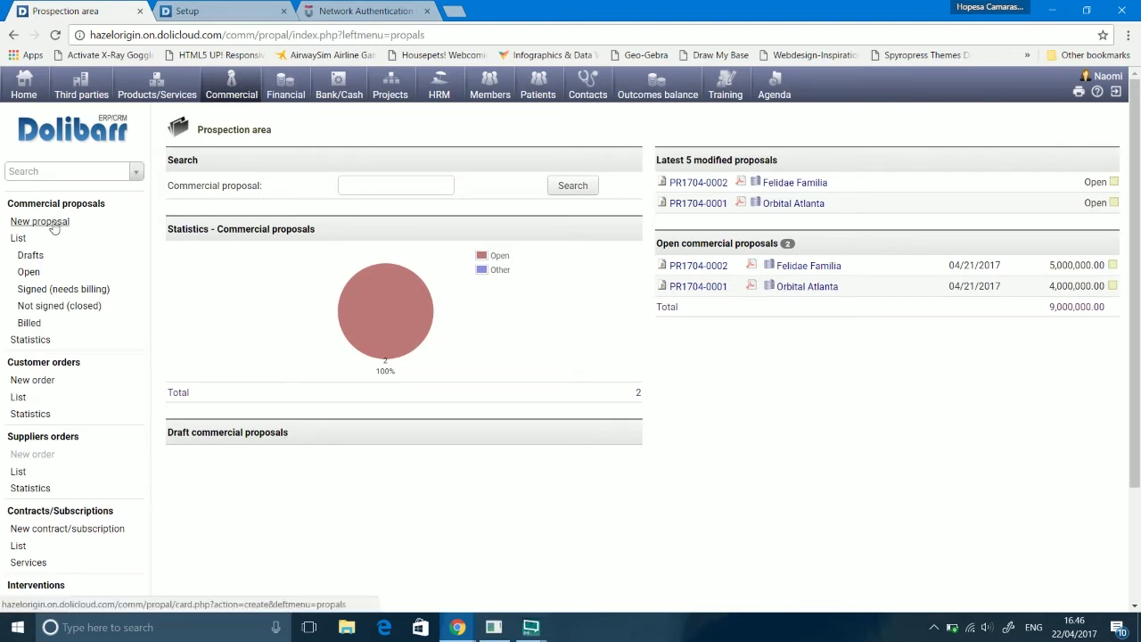
{"action": "left_click", "coordinate": [52, 224]}
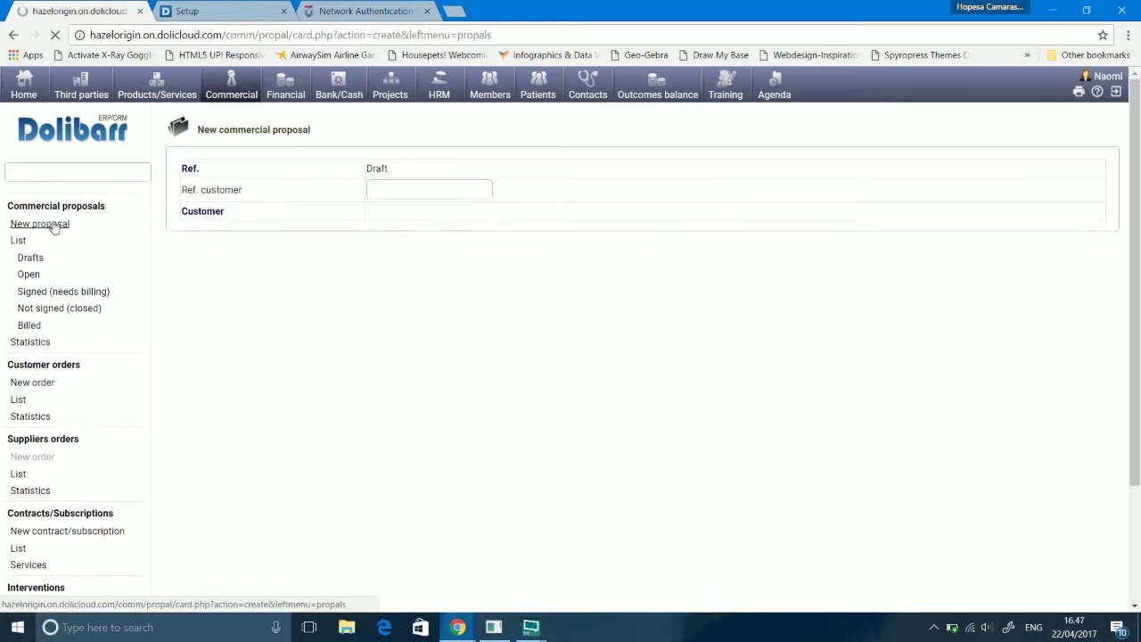
Step: Create draft proposal PROV4 for Almond Sourcing with customer reference 555 and 15-day validity
{"action": "left_click", "coordinate": [462, 187]}
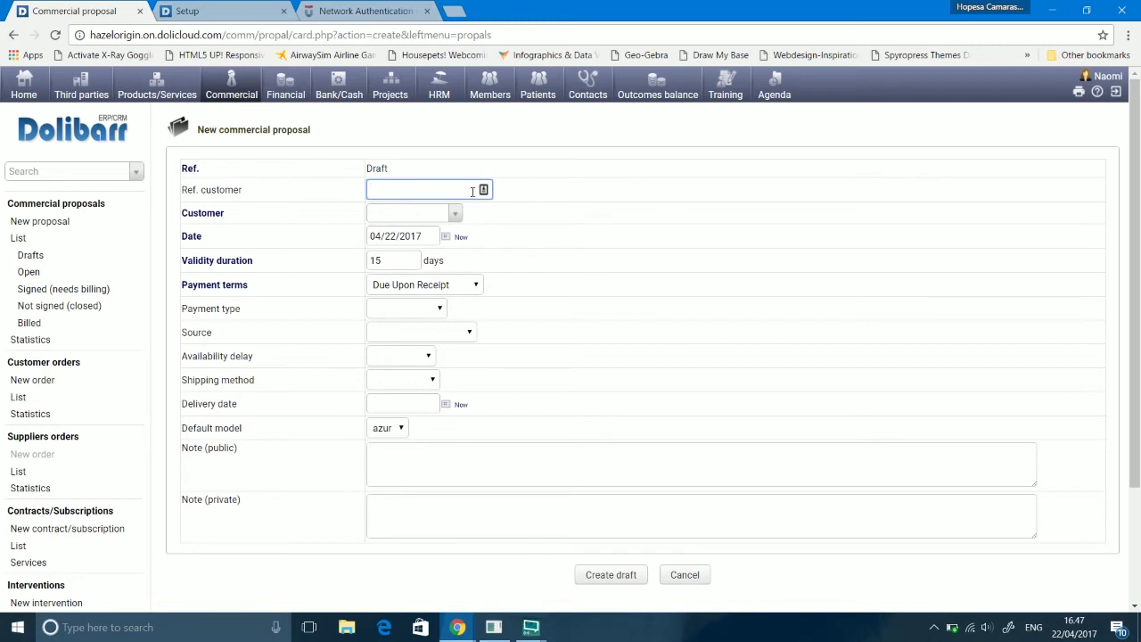
{"action": "left_click", "coordinate": [416, 214]}
{"action": "left_click", "coordinate": [391, 262]}
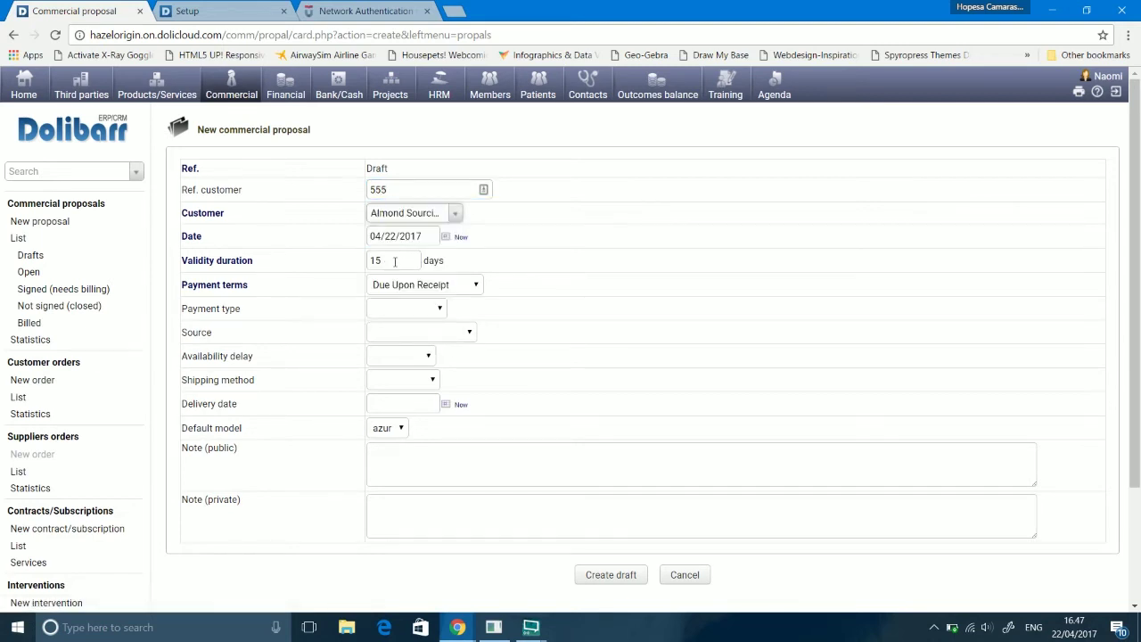
{"action": "left_click", "coordinate": [392, 265]}
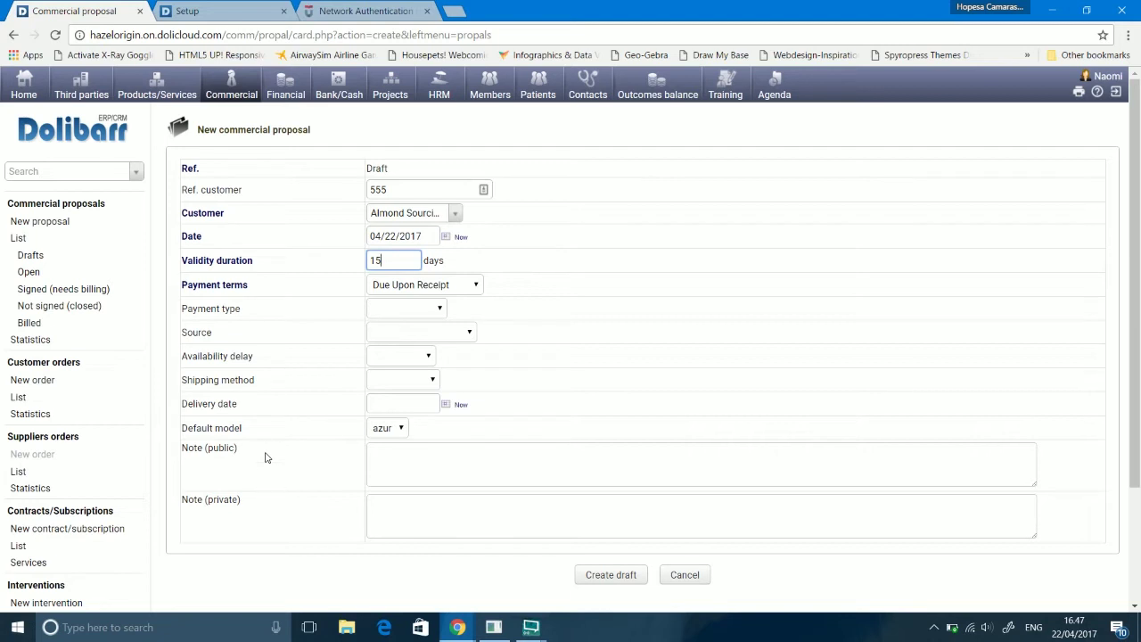
{"action": "left_click", "coordinate": [639, 474]}
{"action": "left_click", "coordinate": [625, 580]}
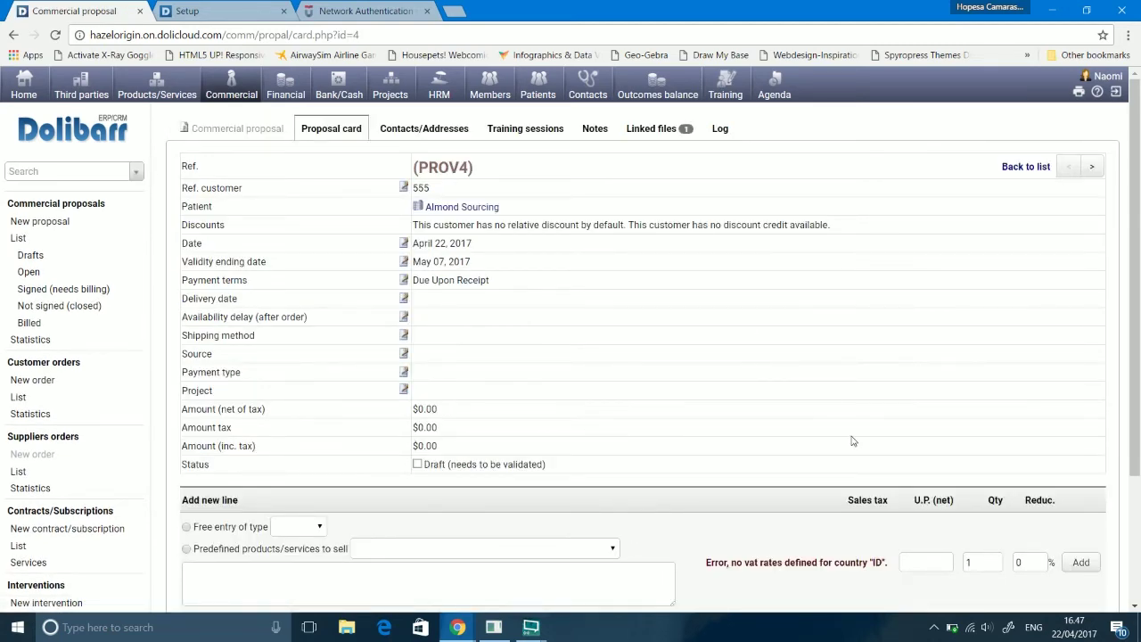
Step: Move from the commercial proposals overview to the Customer orders area showing PROV5, PROV6 and CO1704-0004
{"action": "scroll", "coordinate": [1135, 268], "scroll_direction": "down", "scroll_amount": 2}
{"action": "scroll", "coordinate": [1135, 267], "scroll_direction": "up", "scroll_amount": 2}
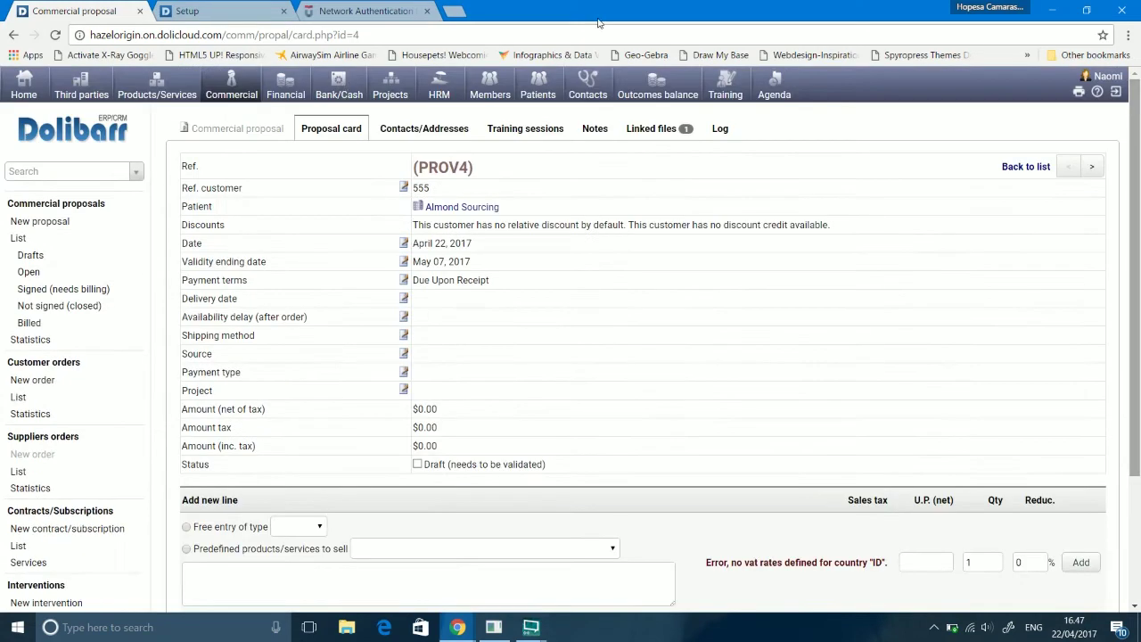
{"action": "left_click", "coordinate": [58, 212]}
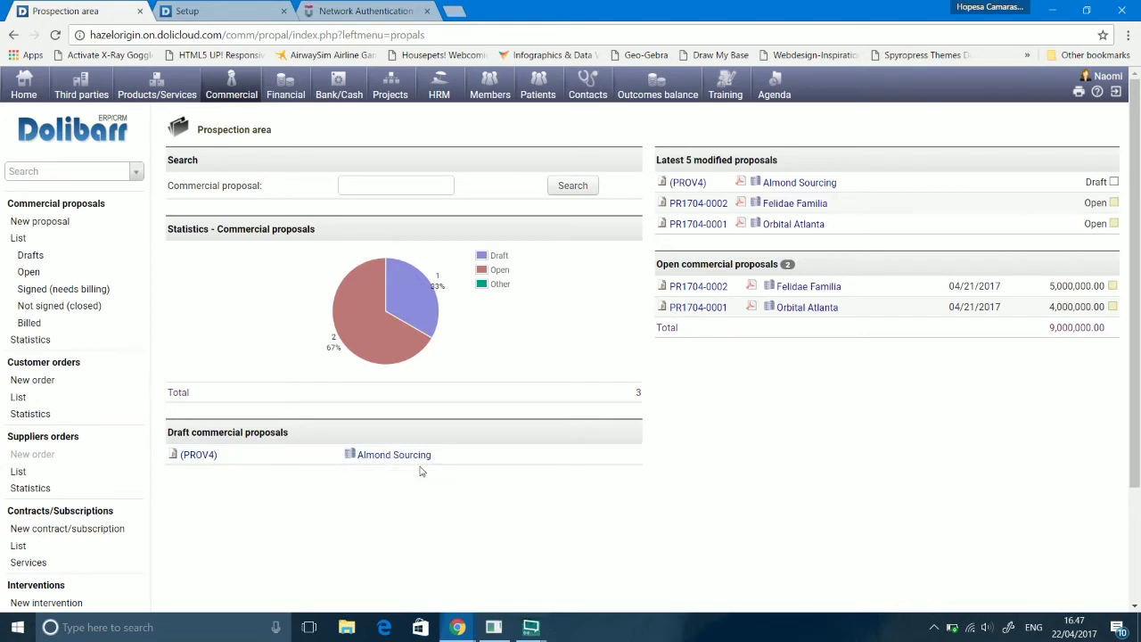
{"action": "left_click", "coordinate": [55, 367]}
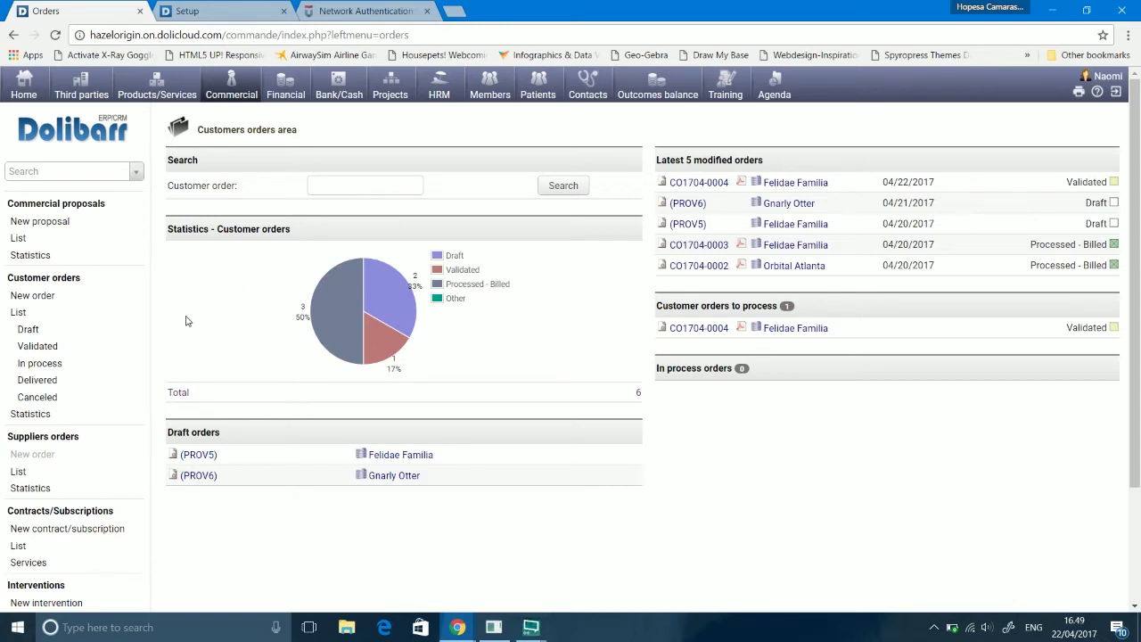
Step: Create draft customer order PROV7 for Gazprom dated 04/22/2017
{"action": "left_click", "coordinate": [50, 300]}
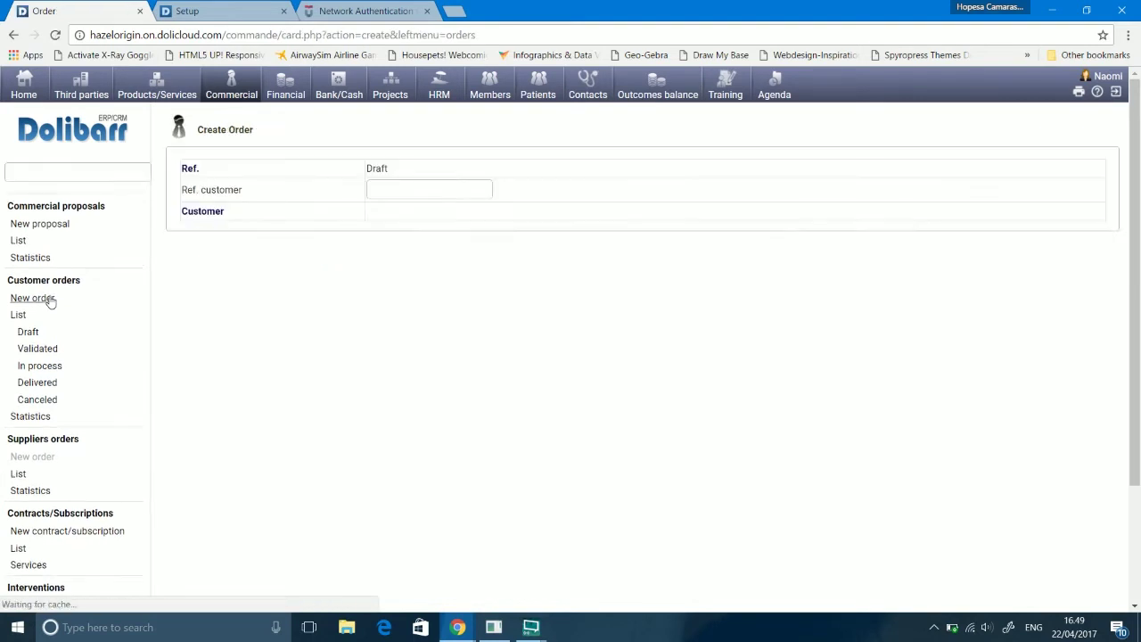
{"action": "left_click", "coordinate": [393, 191]}
{"action": "left_click", "coordinate": [387, 220]}
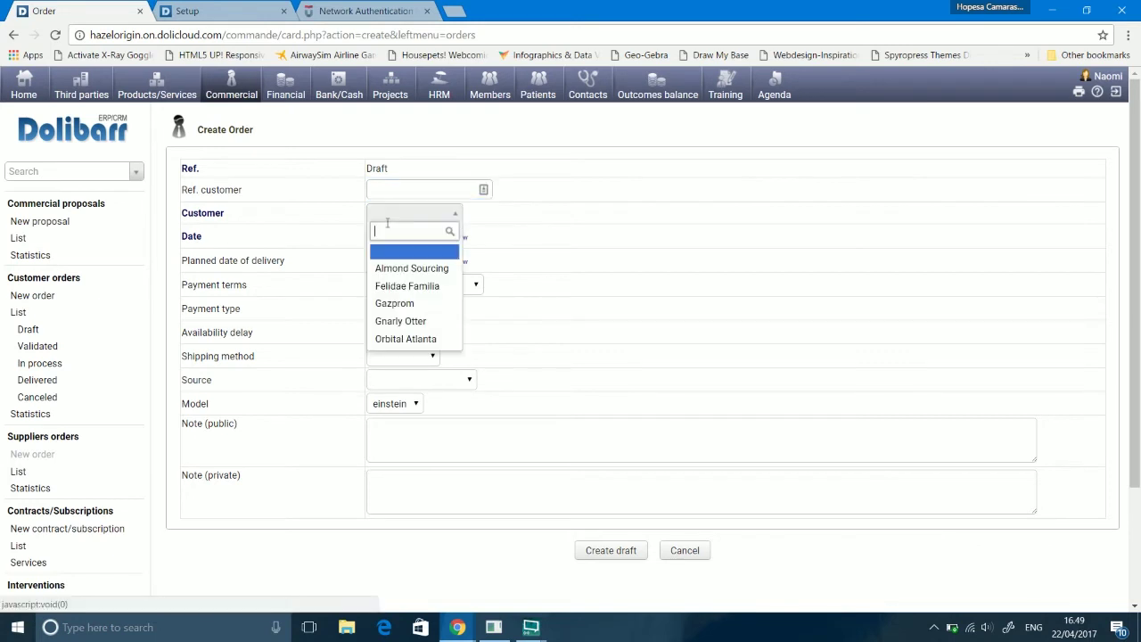
{"action": "left_click", "coordinate": [395, 300]}
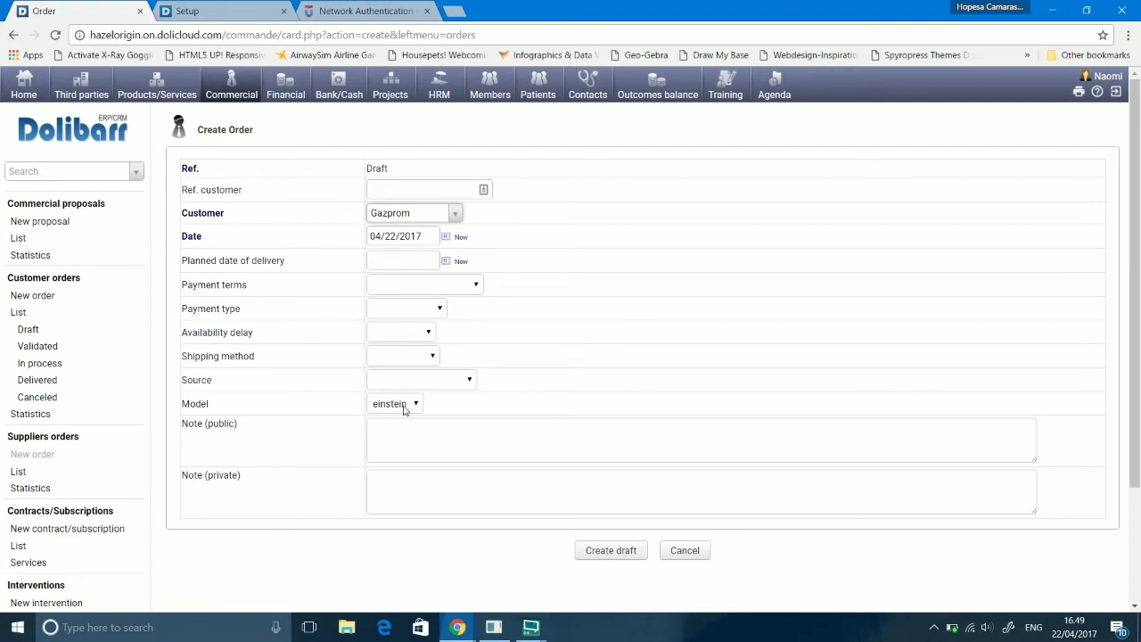
{"action": "left_click", "coordinate": [588, 553]}
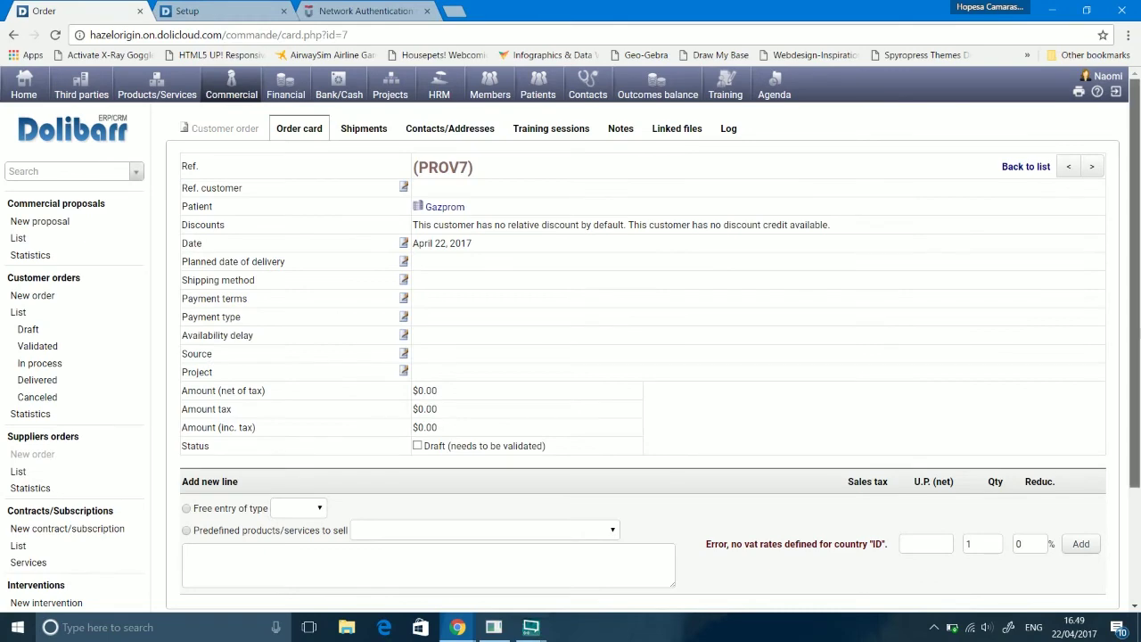
Step: Add one X123_series_CPU predefined product line to order PROV7, totalling $2,500,000.00
{"action": "scroll", "coordinate": [395, 477], "scroll_direction": "down", "scroll_amount": 3}
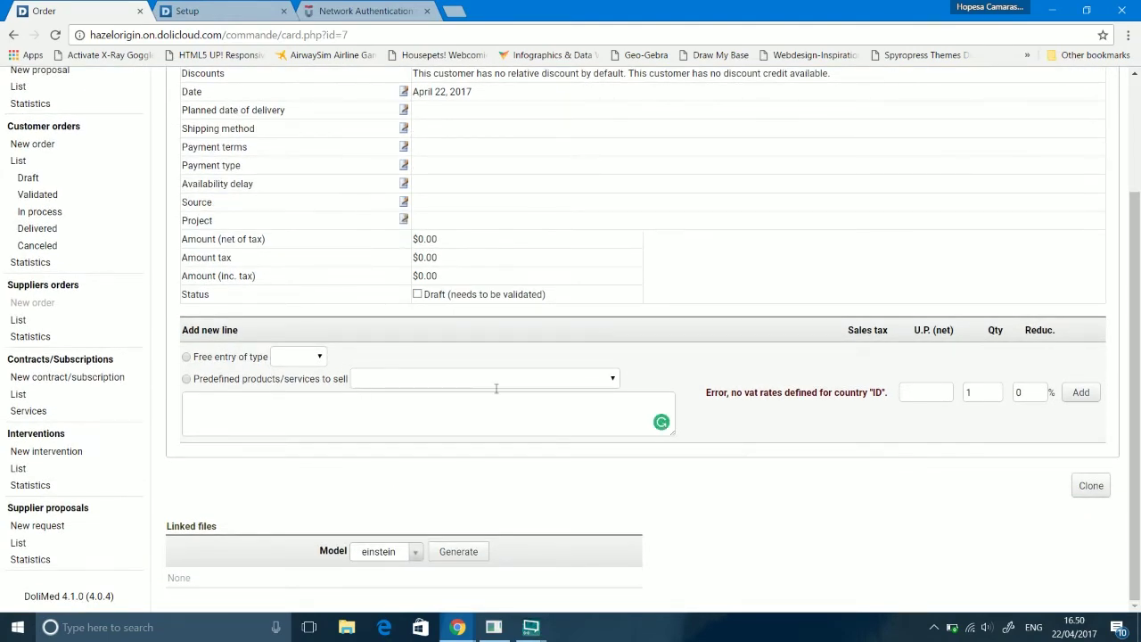
{"action": "left_click", "coordinate": [185, 380]}
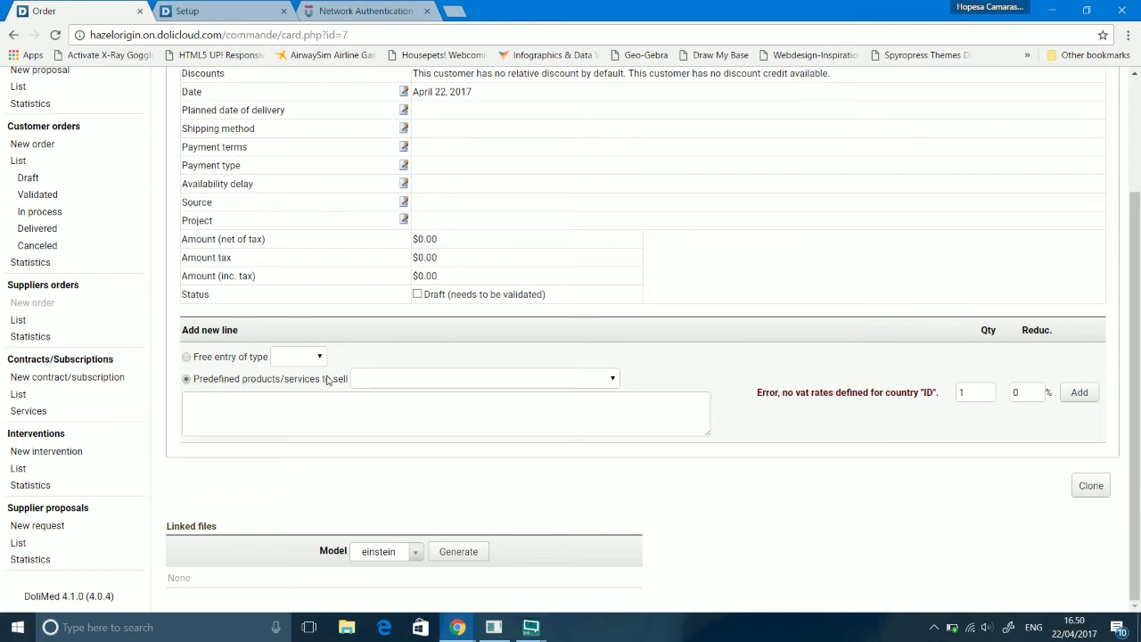
{"action": "left_click", "coordinate": [393, 381]}
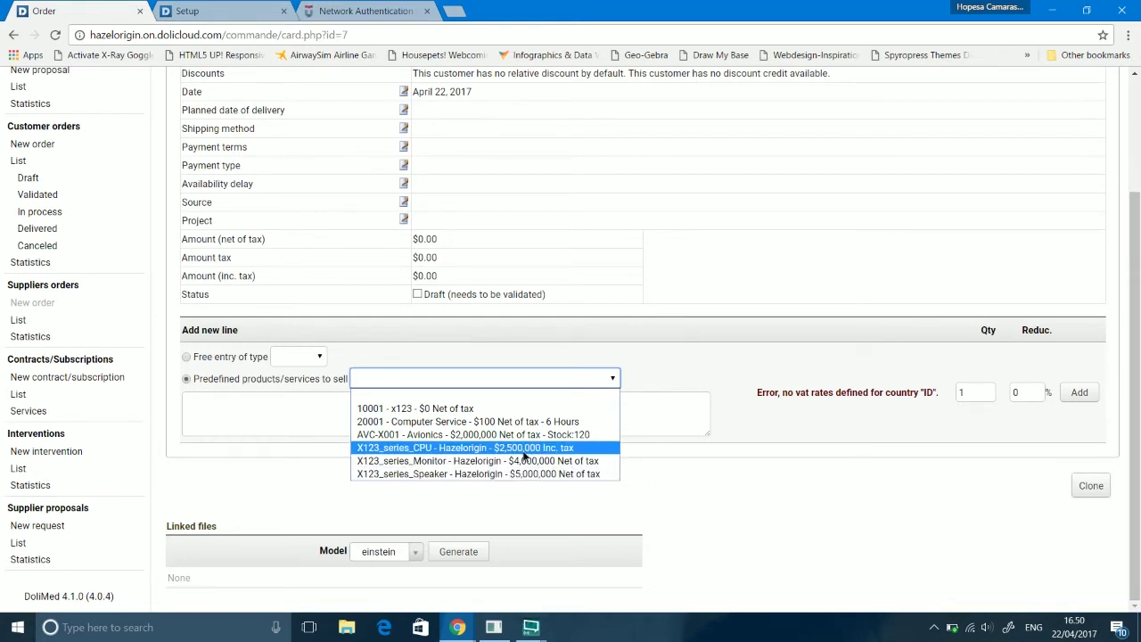
{"action": "left_click", "coordinate": [464, 448]}
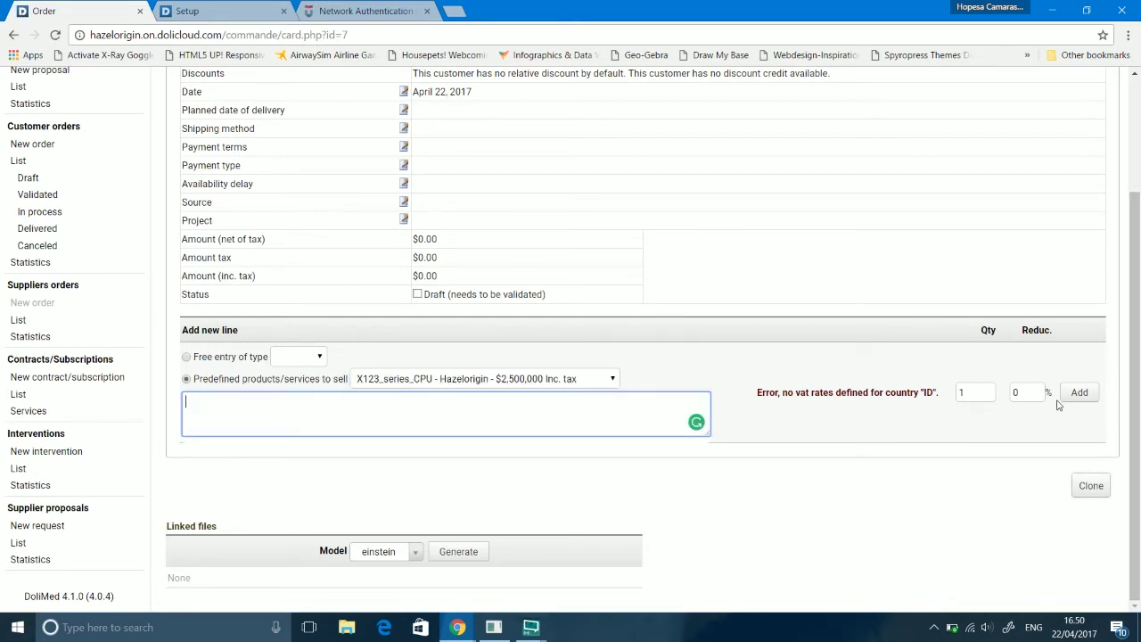
{"action": "left_click", "coordinate": [1089, 397]}
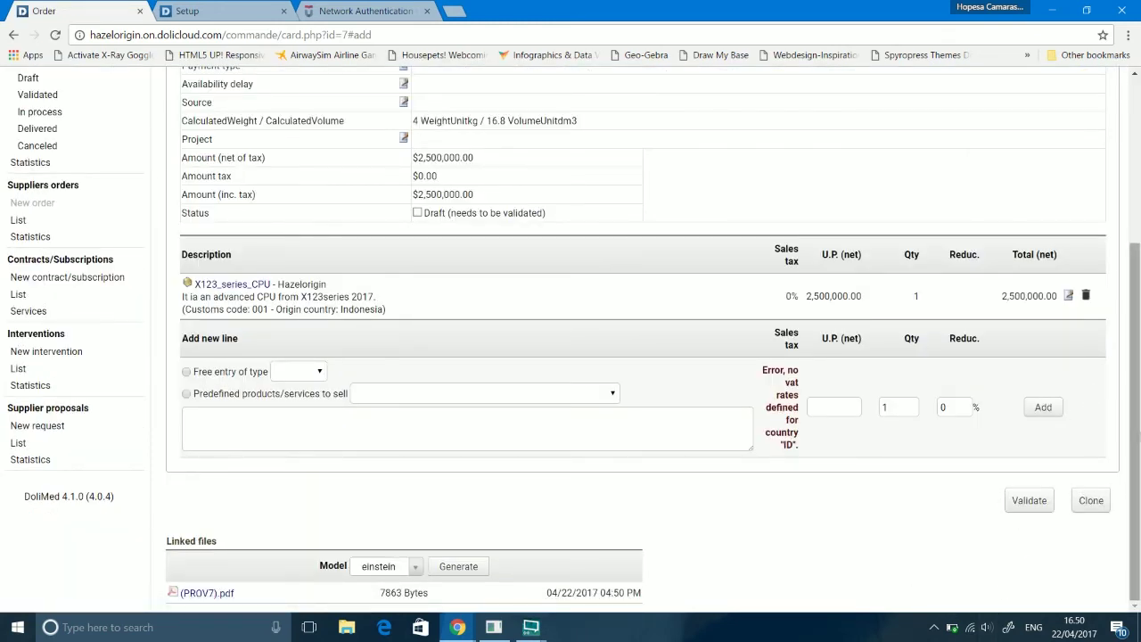
{"action": "left_click_drag", "start_coordinate": [1139, 401], "coordinate": [1138, 350]}
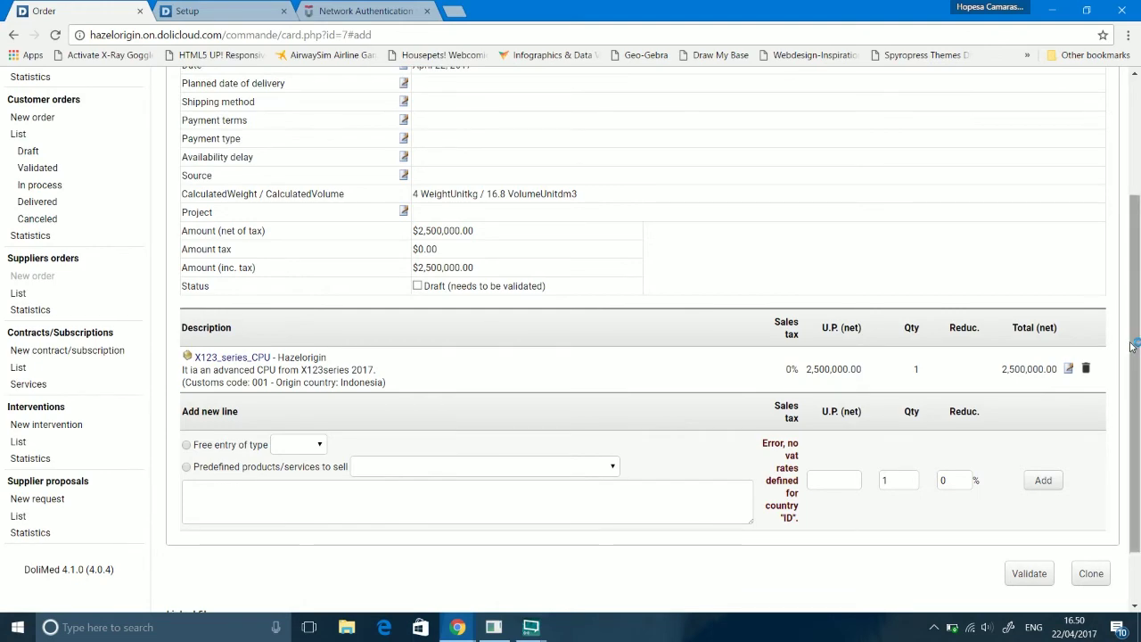
{"action": "scroll", "coordinate": [1110, 250], "scroll_direction": "up", "scroll_amount": 1}
{"action": "scroll", "coordinate": [1110, 250], "scroll_direction": "up", "scroll_amount": 1}
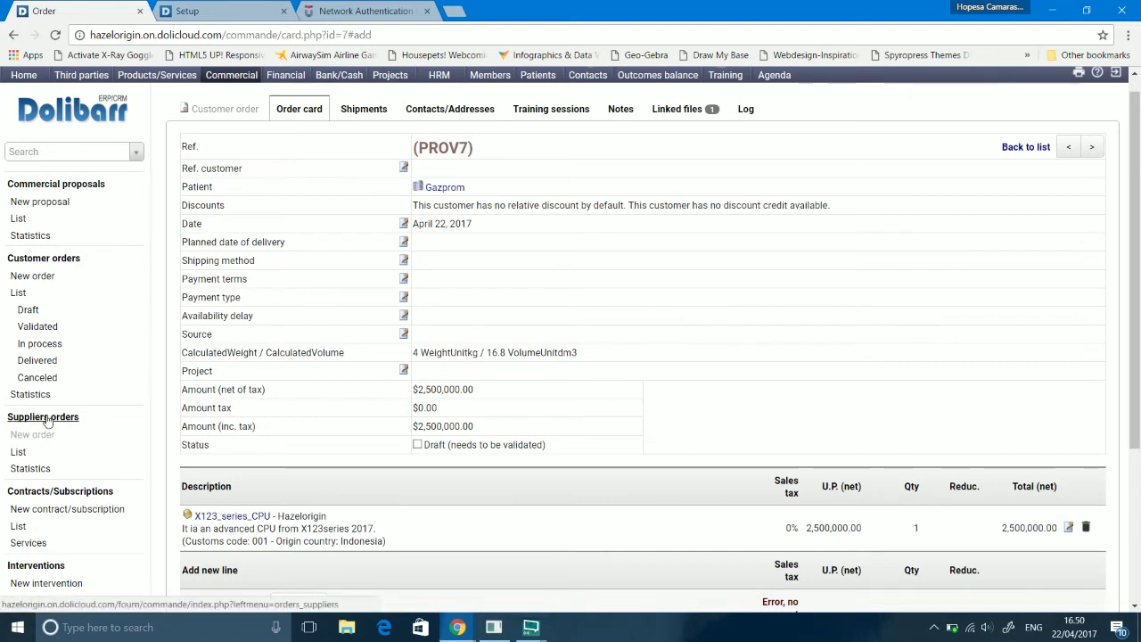
Step: Review the Suppliers orders area, showing one approved Gazprom order and no drafts
{"action": "left_click", "coordinate": [47, 420]}
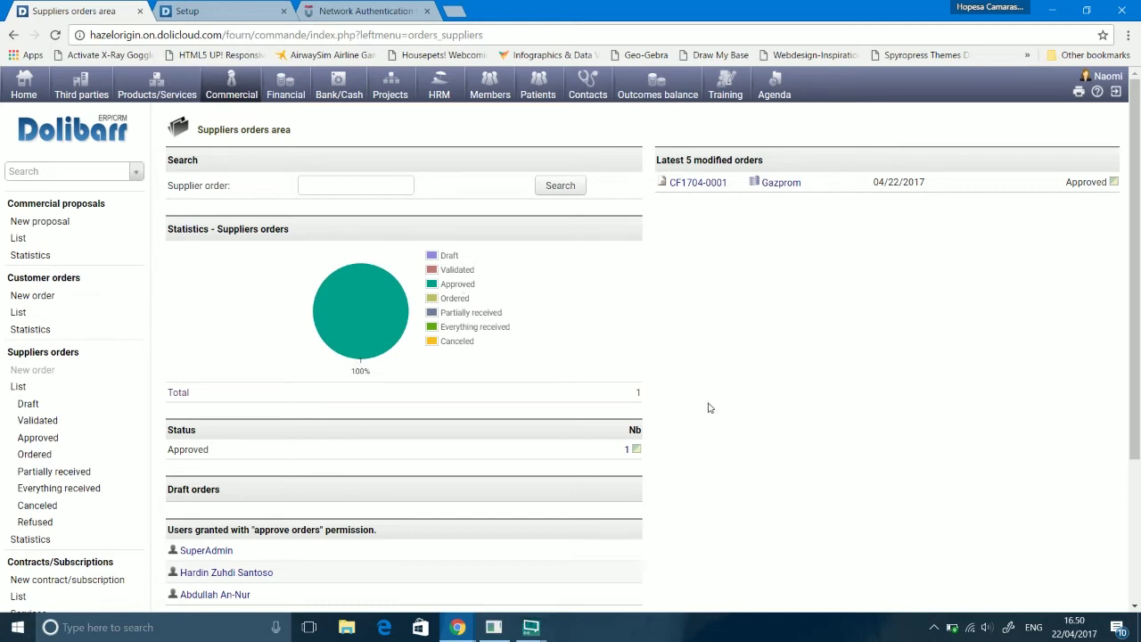
{"action": "scroll", "coordinate": [1135, 268], "scroll_direction": "down", "scroll_amount": 1}
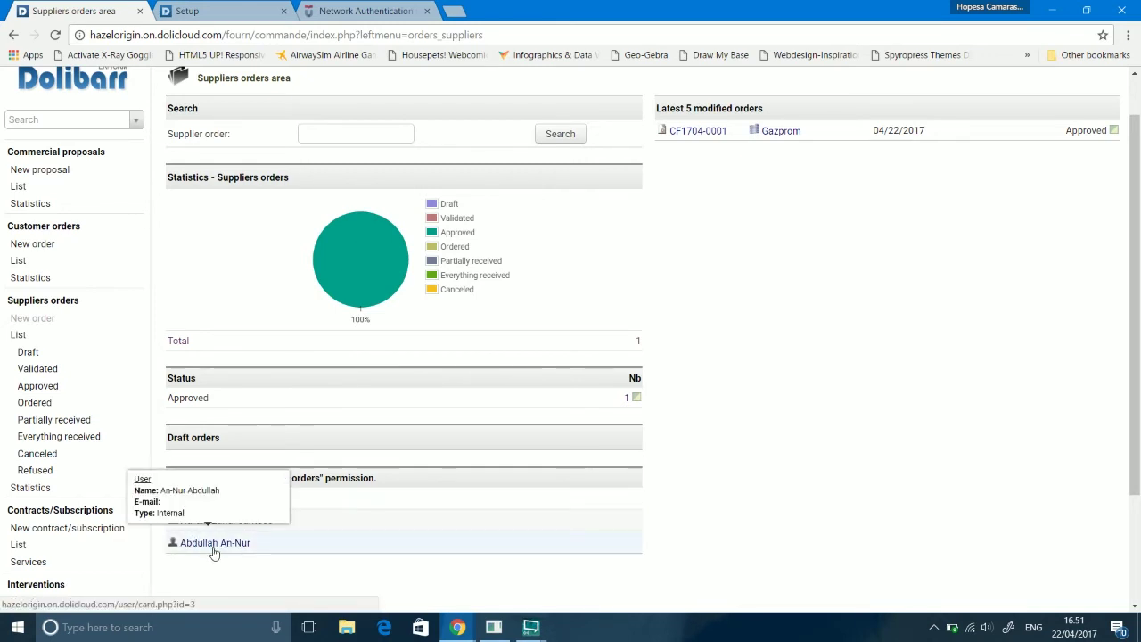
Step: View the supplier order statistics
{"action": "left_click", "coordinate": [20, 493]}
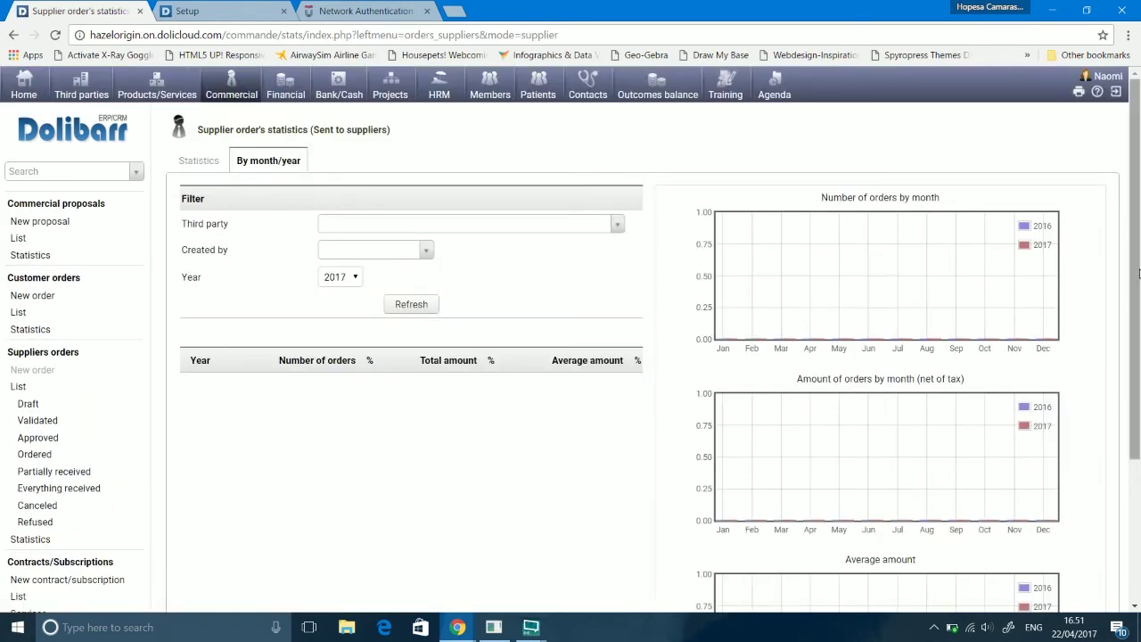
{"action": "scroll", "coordinate": [1134, 268], "scroll_direction": "down", "scroll_amount": 2}
{"action": "scroll", "coordinate": [1135, 275], "scroll_direction": "up", "scroll_amount": 2}
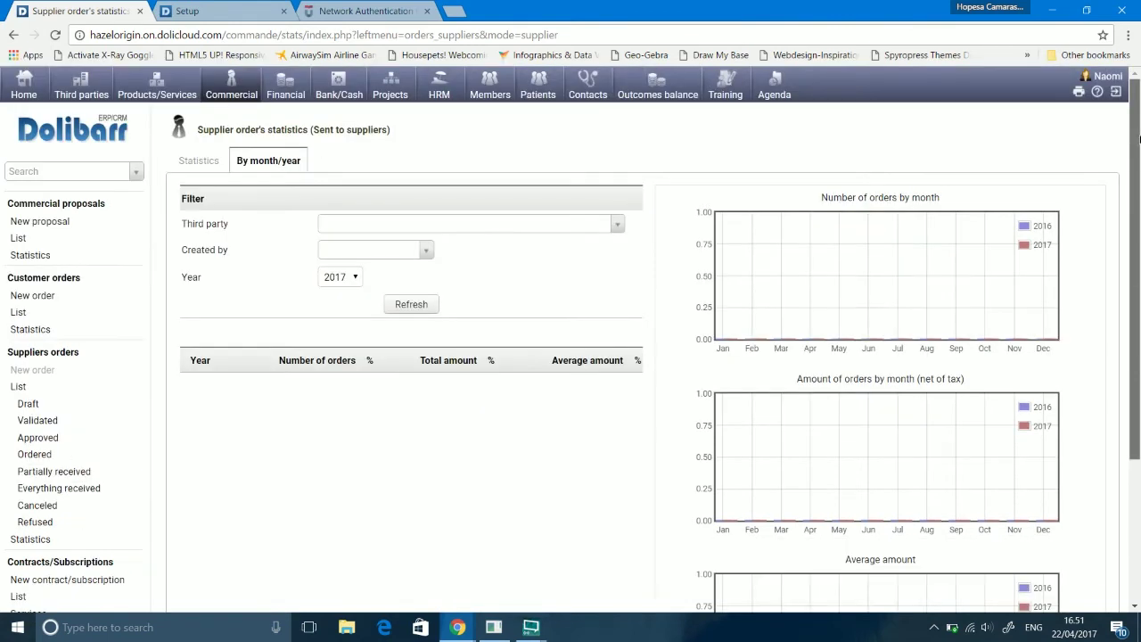
Step: Return to the Suppliers orders overview, then open the Contracts/Subscriptions area
{"action": "left_click", "coordinate": [22, 355]}
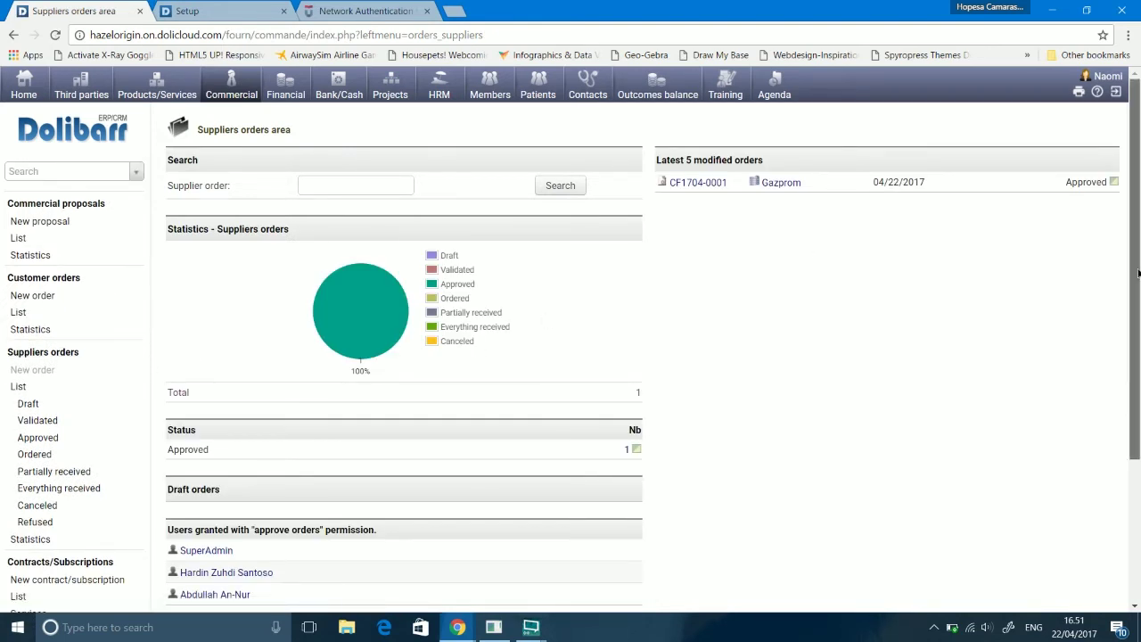
{"action": "scroll", "coordinate": [1138, 276], "scroll_direction": "down", "scroll_amount": 1}
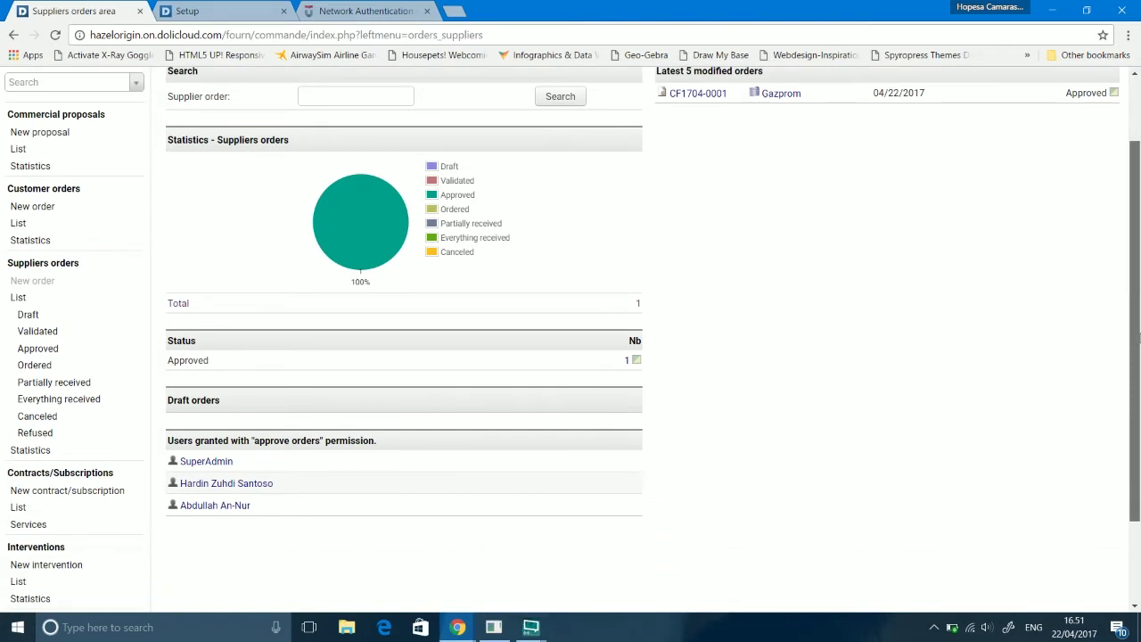
{"action": "left_click", "coordinate": [26, 478]}
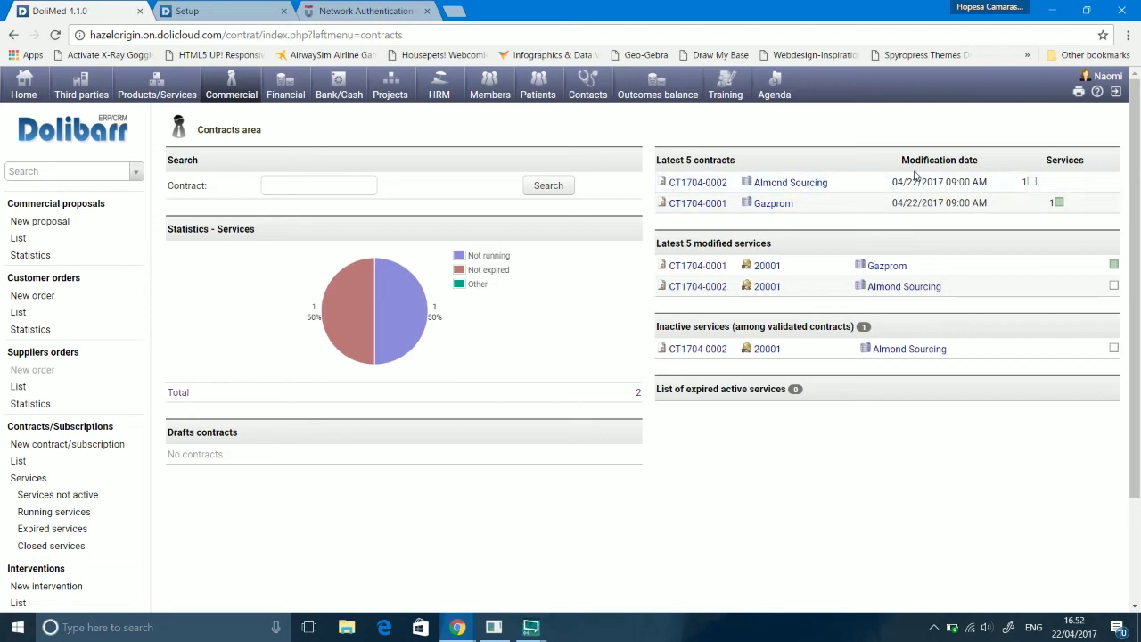
Step: Look over the Almond Sourcing third-party card, then go back to the Contracts area
{"action": "left_click", "coordinate": [799, 184]}
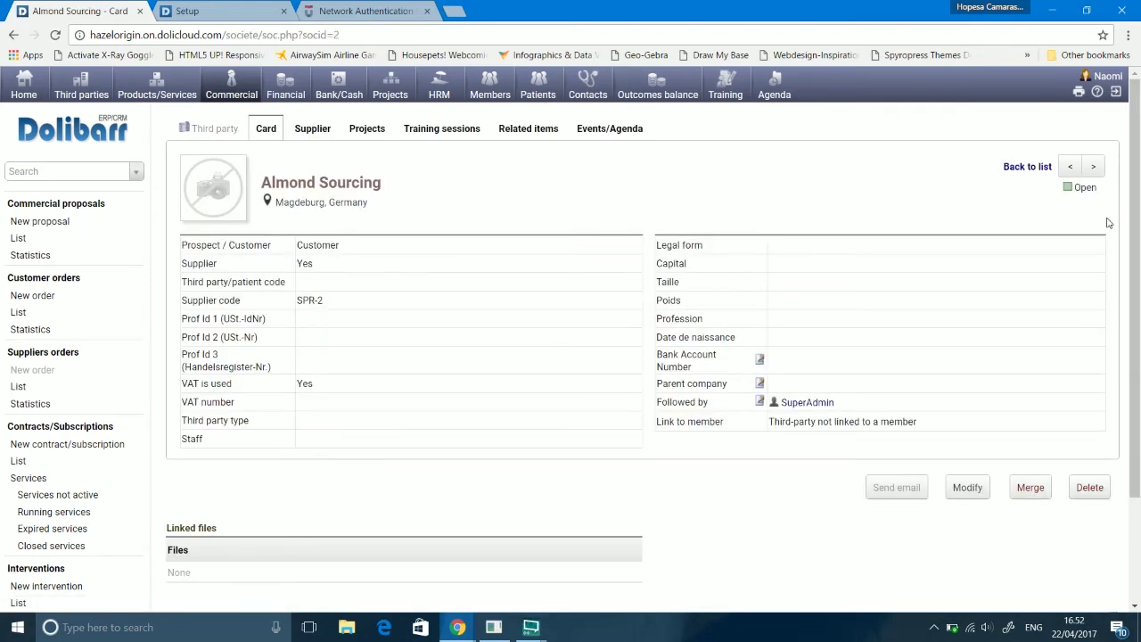
{"action": "left_click_drag", "start_coordinate": [1103, 234], "coordinate": [1104, 254]}
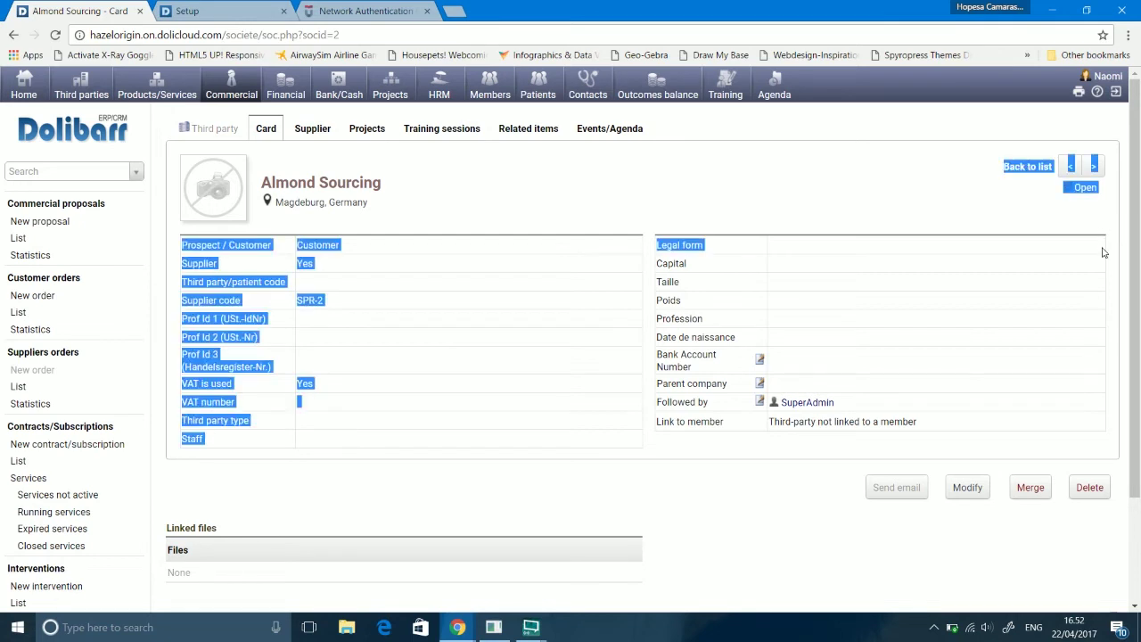
{"action": "left_click", "coordinate": [668, 521]}
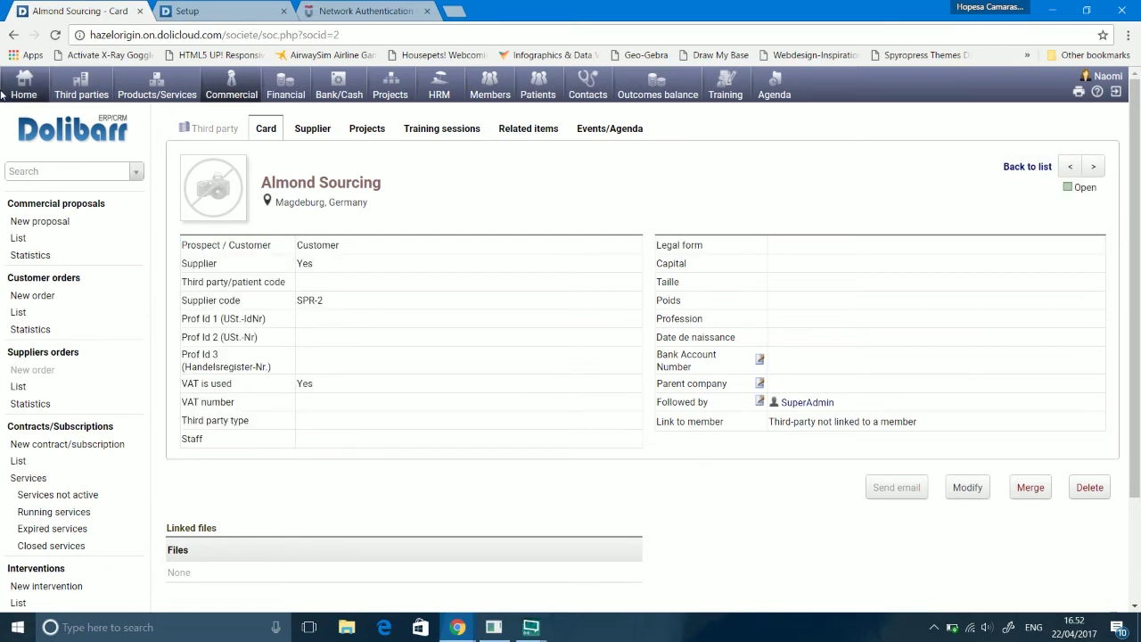
{"action": "left_click", "coordinate": [13, 36]}
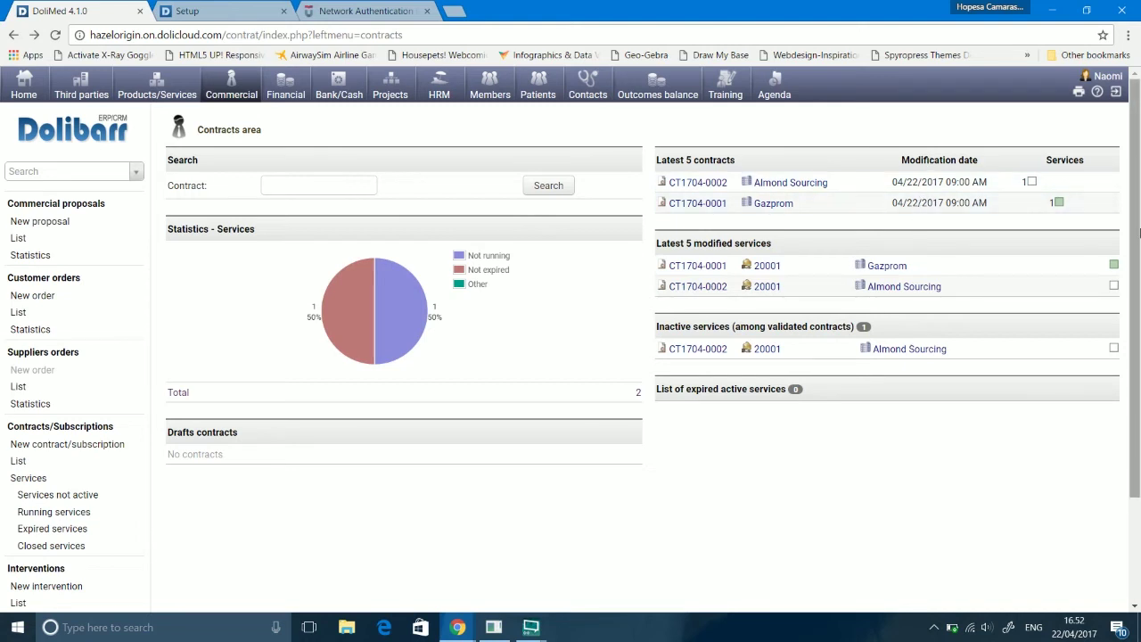
Step: Open the contract list showing CT1704-0002 for Almond Sourcing and CT1704-0001 for Gazprom
{"action": "scroll", "coordinate": [1134, 285], "scroll_direction": "down", "scroll_amount": 1}
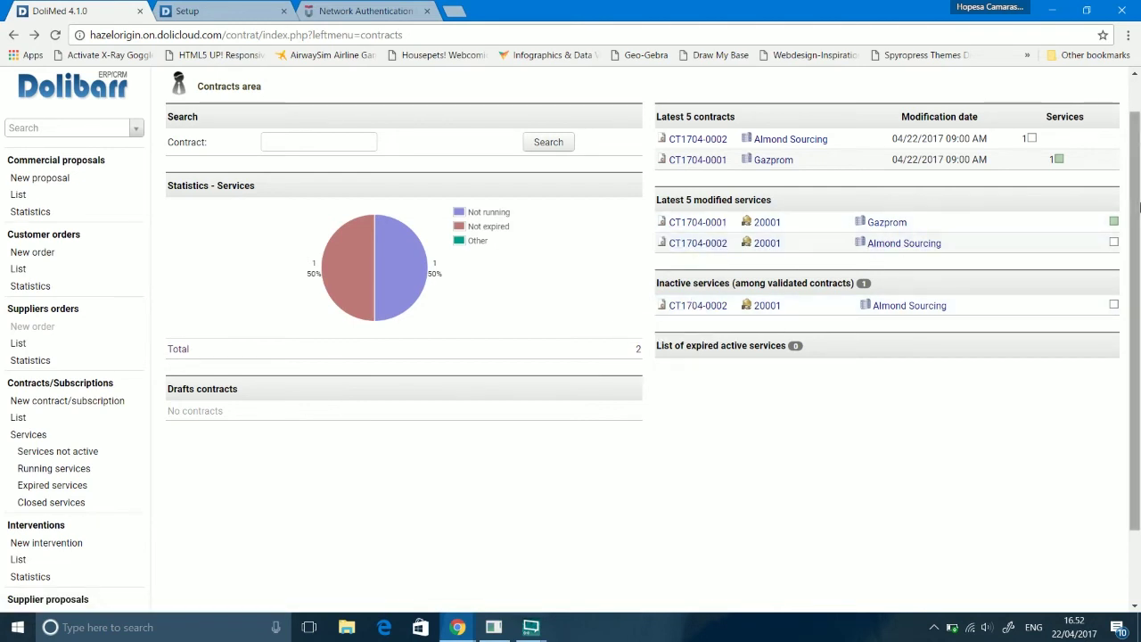
{"action": "left_click_drag", "start_coordinate": [1140, 208], "coordinate": [1139, 234]}
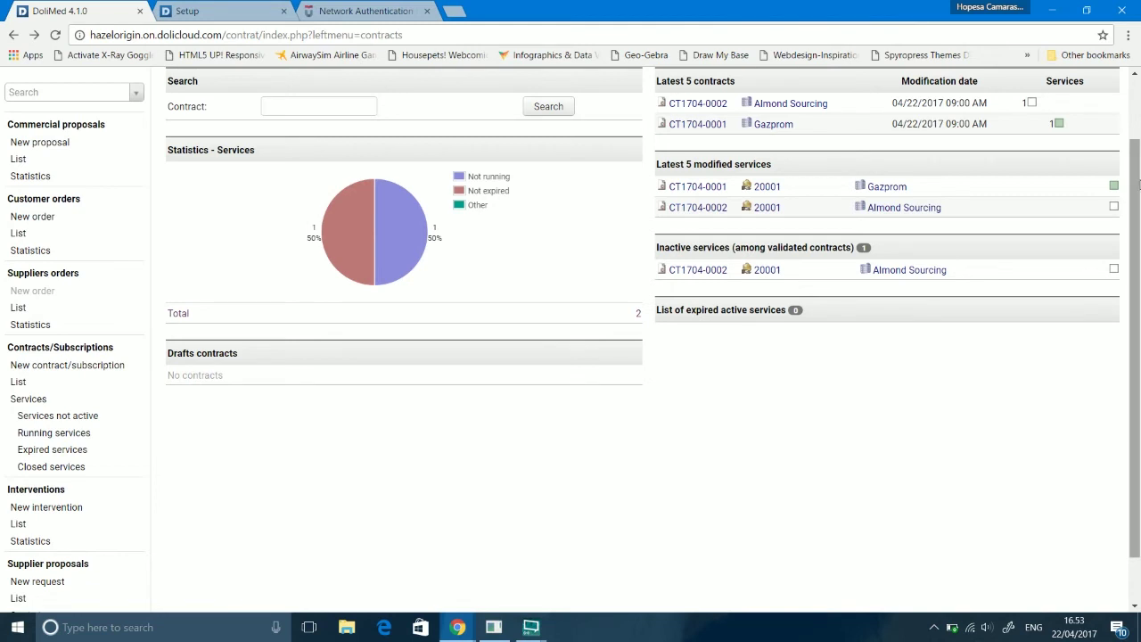
{"action": "left_click_drag", "start_coordinate": [1139, 183], "coordinate": [1139, 239]}
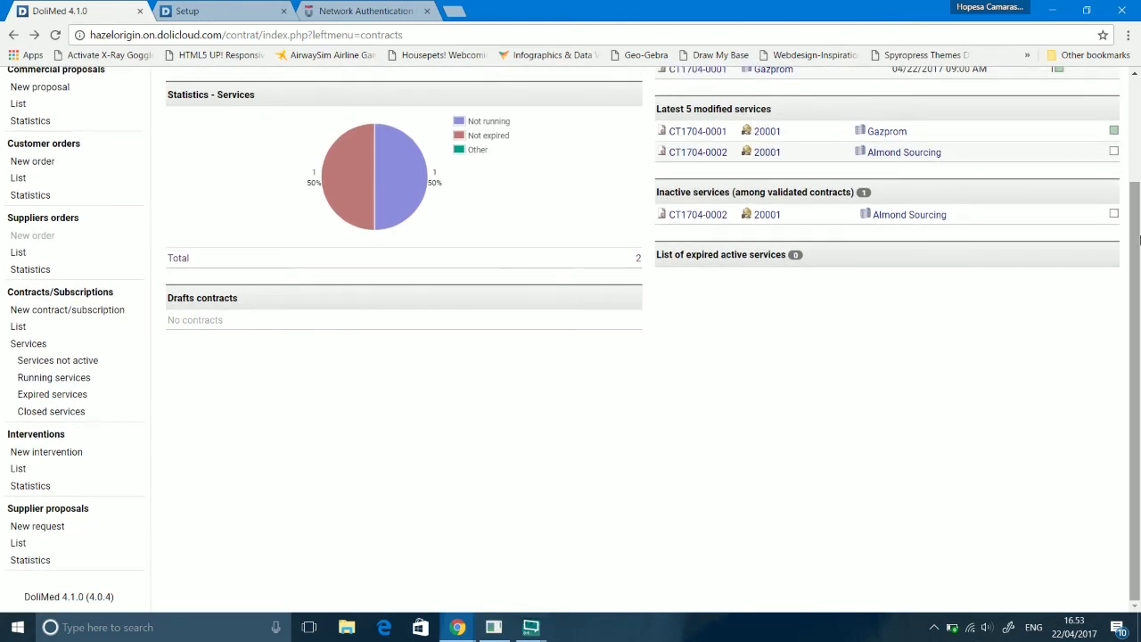
{"action": "left_click", "coordinate": [18, 329]}
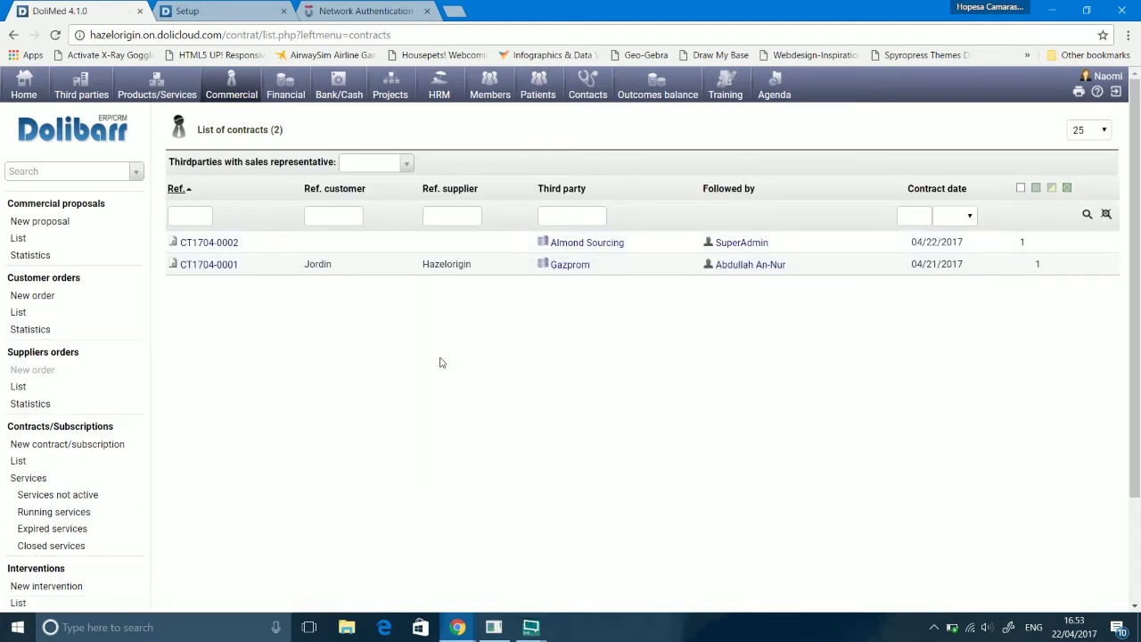
Step: View the contract services list, then return to the Contracts overview and its services pie chart
{"action": "mouse_move", "coordinate": [753, 254]}
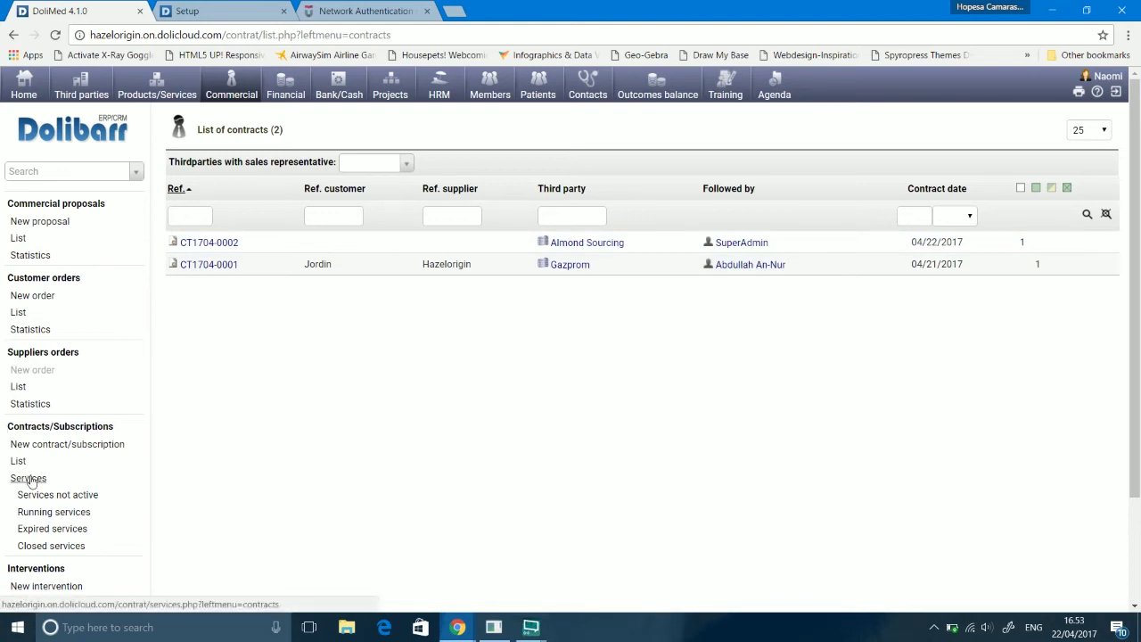
{"action": "left_click", "coordinate": [29, 482]}
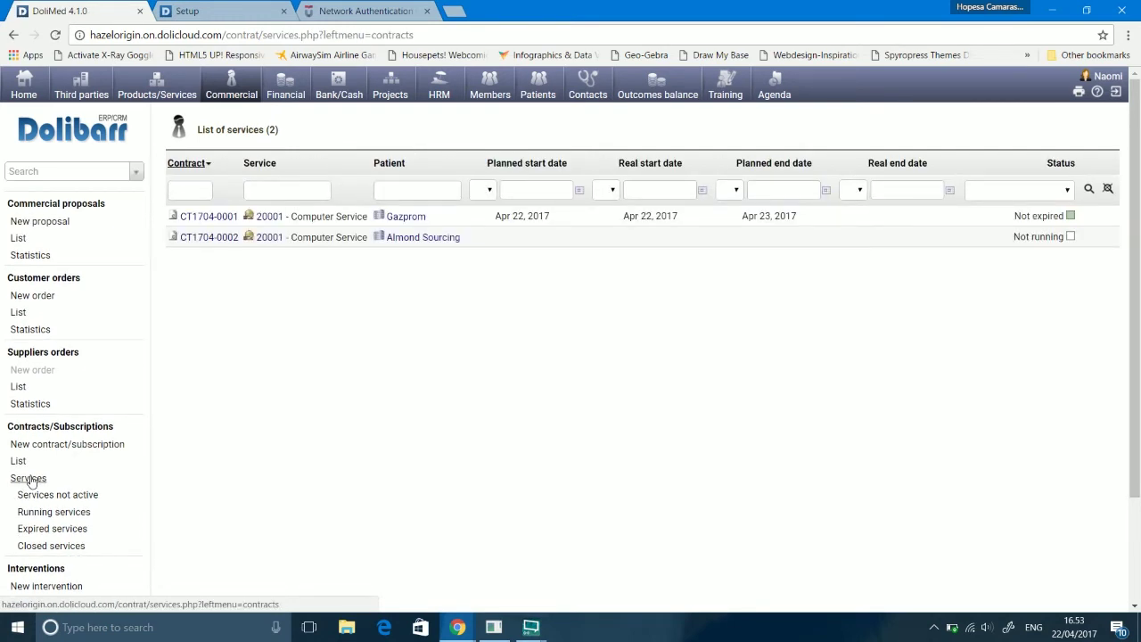
{"action": "left_click", "coordinate": [30, 477]}
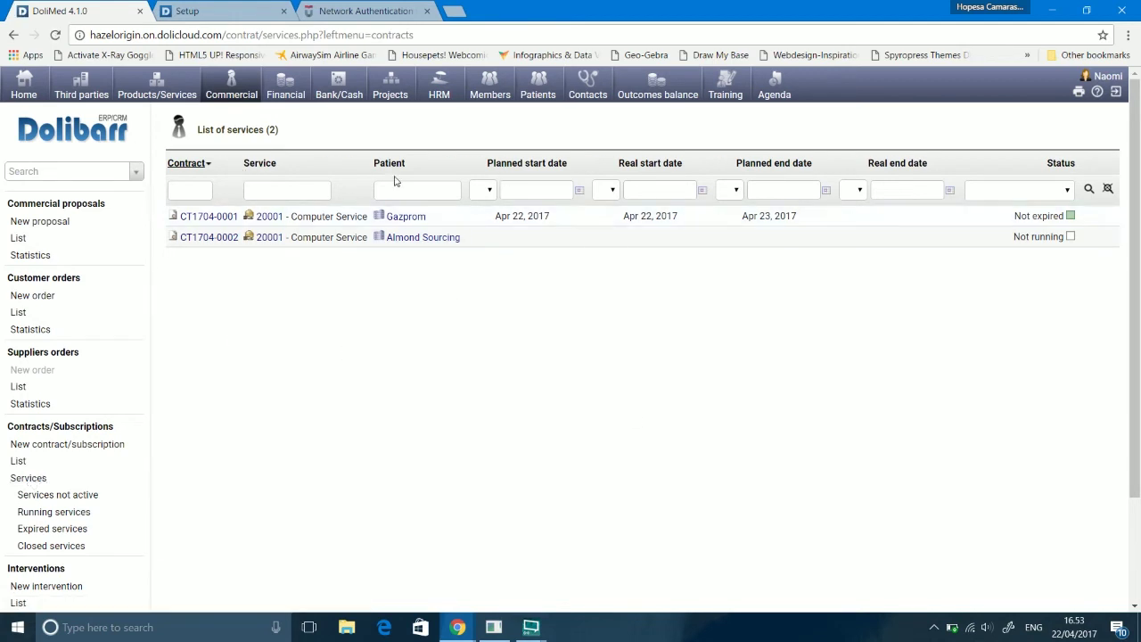
{"action": "left_click", "coordinate": [73, 430]}
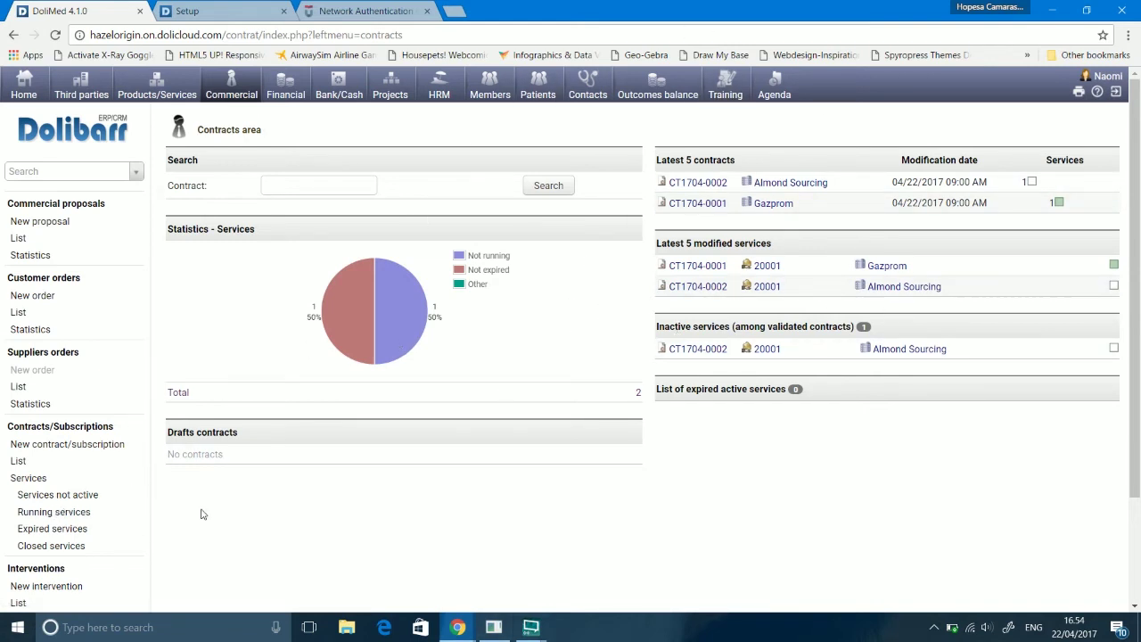
{"action": "scroll", "coordinate": [227, 549], "scroll_direction": "down", "scroll_amount": 3}
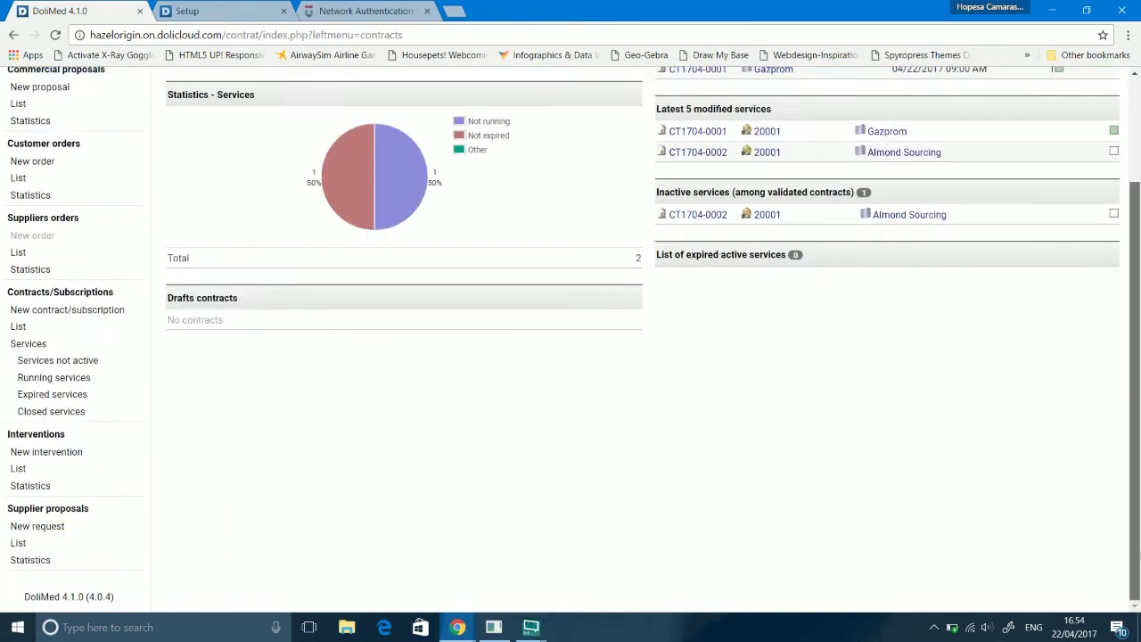
Step: Start a new intervention with Gazprom as the third party
{"action": "left_click", "coordinate": [20, 434]}
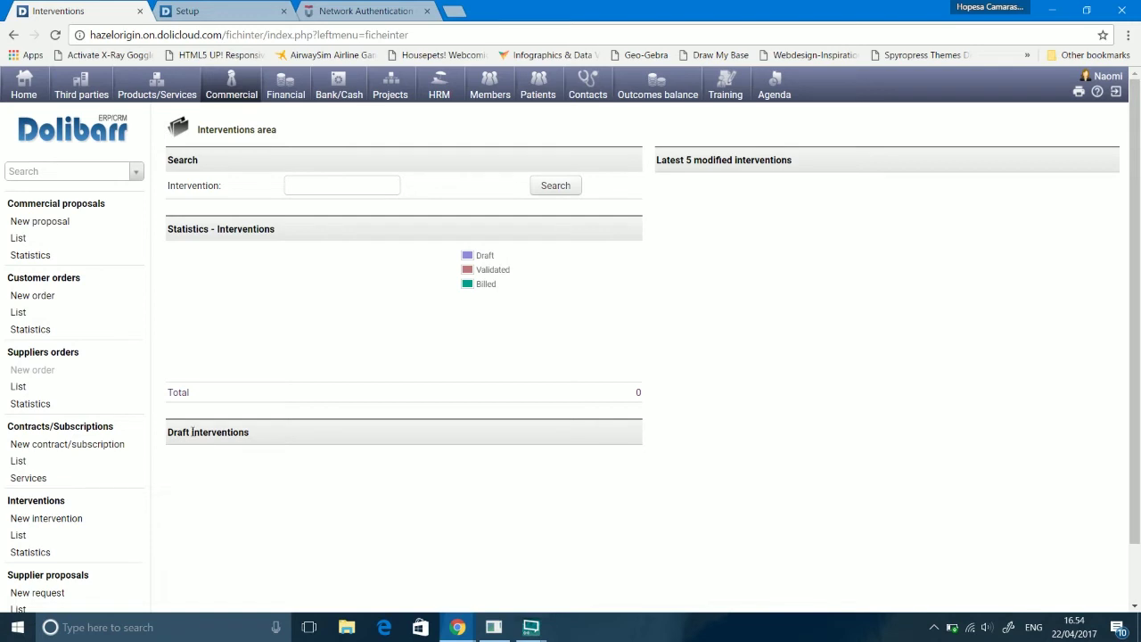
{"action": "left_click_drag", "start_coordinate": [1139, 337], "coordinate": [1139, 426]}
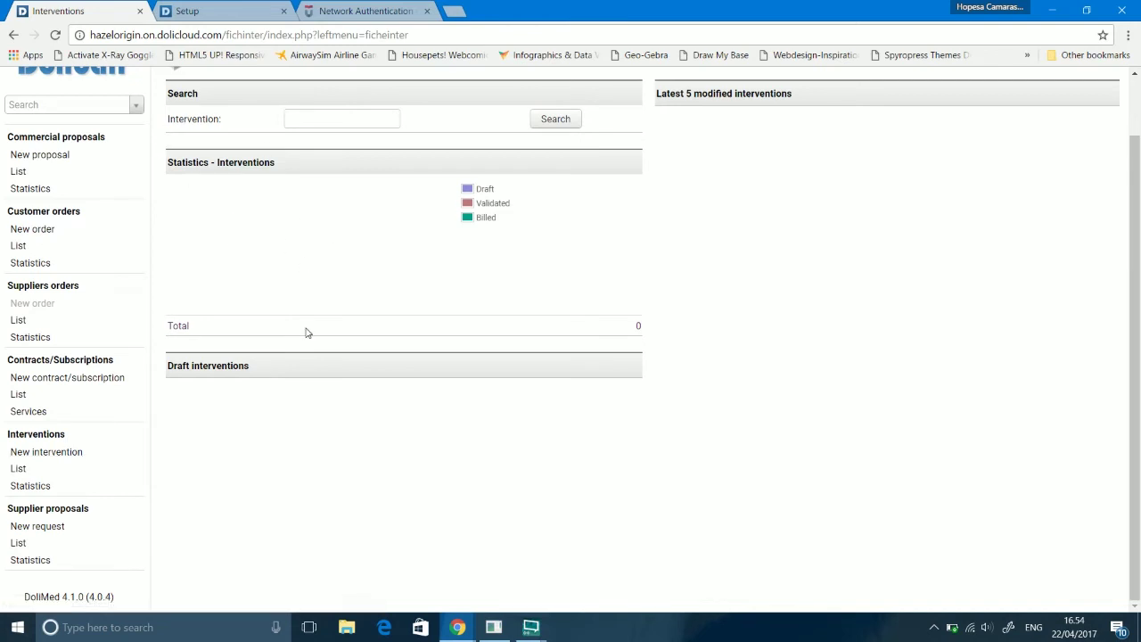
{"action": "left_click", "coordinate": [40, 457]}
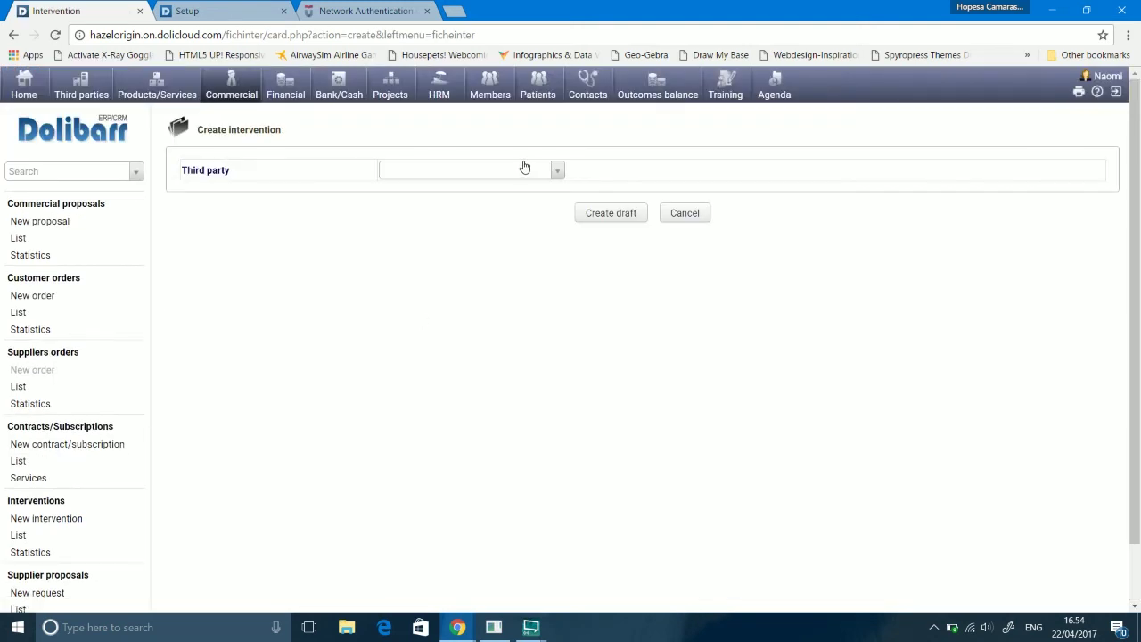
{"action": "left_click", "coordinate": [525, 171]}
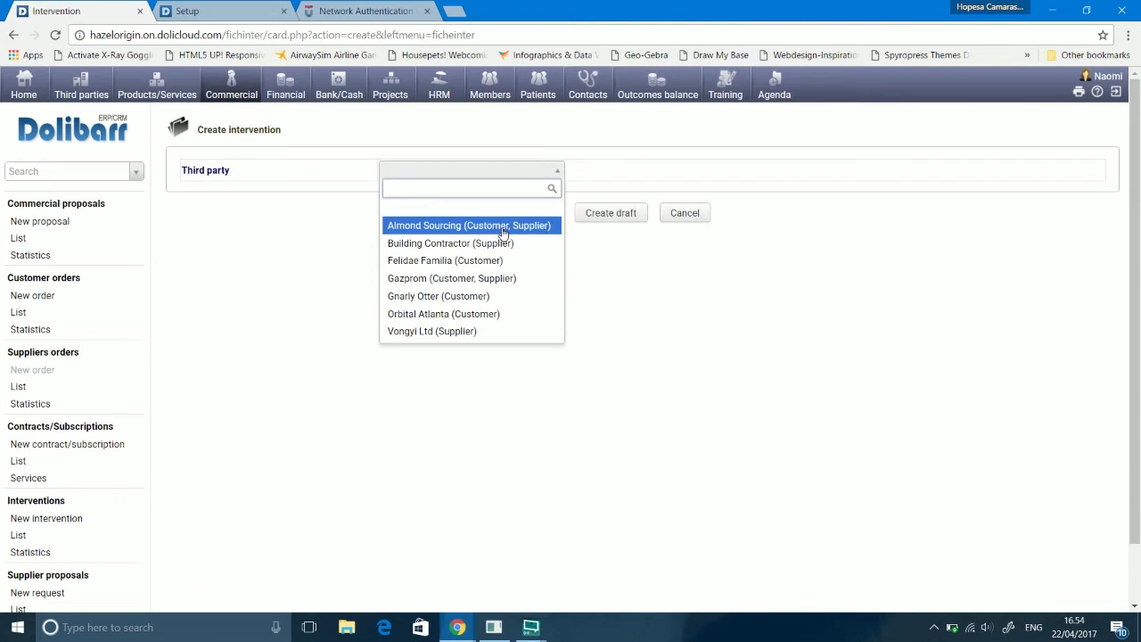
{"action": "left_click", "coordinate": [504, 282]}
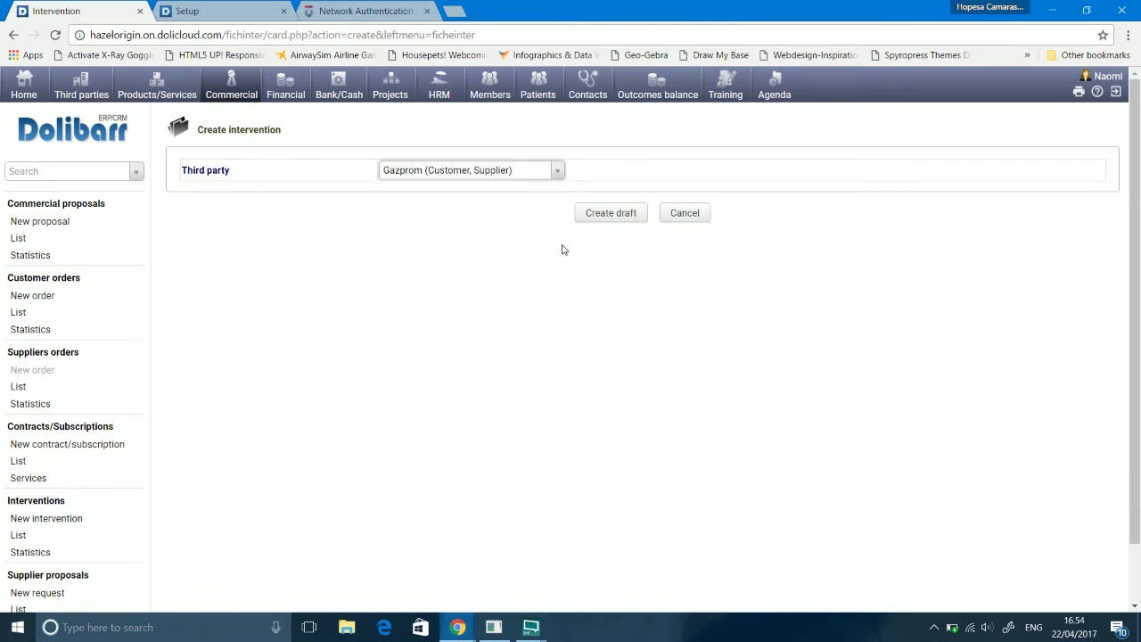
{"action": "left_click", "coordinate": [615, 214]}
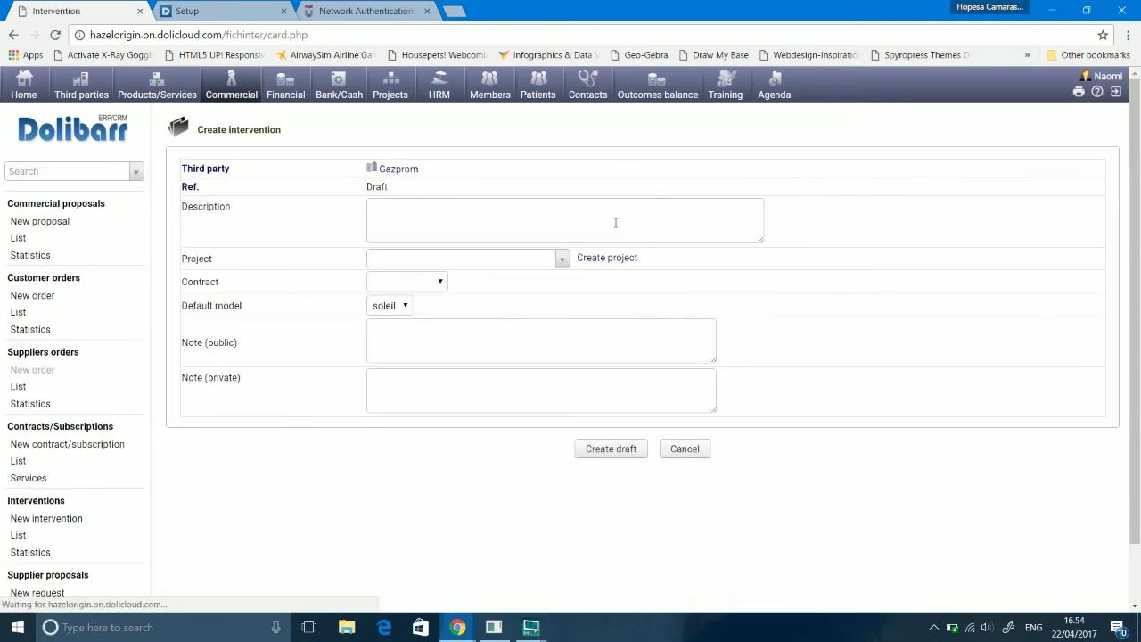
Step: Leave the intervention's description and project empty, then open the Supplier proposals area
{"action": "left_click", "coordinate": [615, 223]}
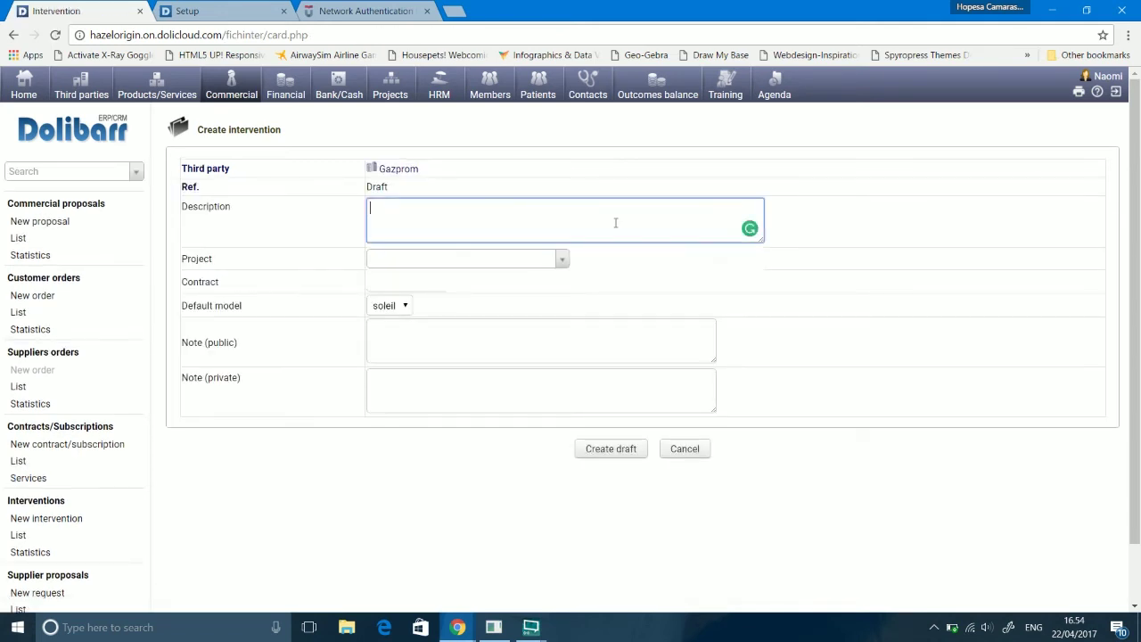
{"action": "left_click", "coordinate": [506, 264]}
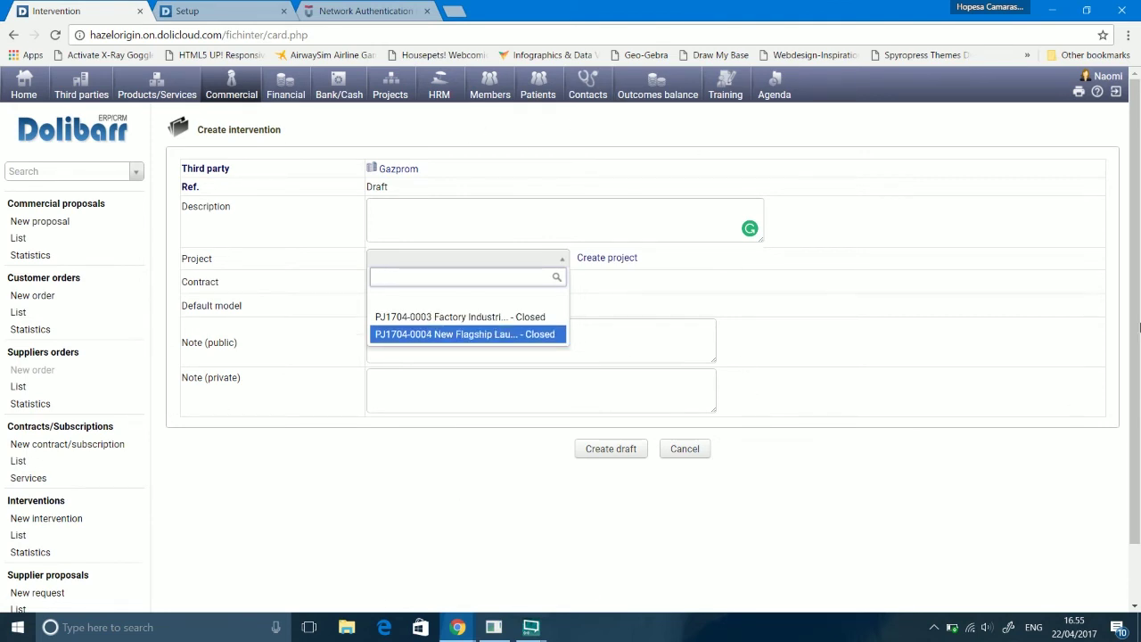
{"action": "scroll", "coordinate": [1137, 328], "scroll_direction": "down", "scroll_amount": 1}
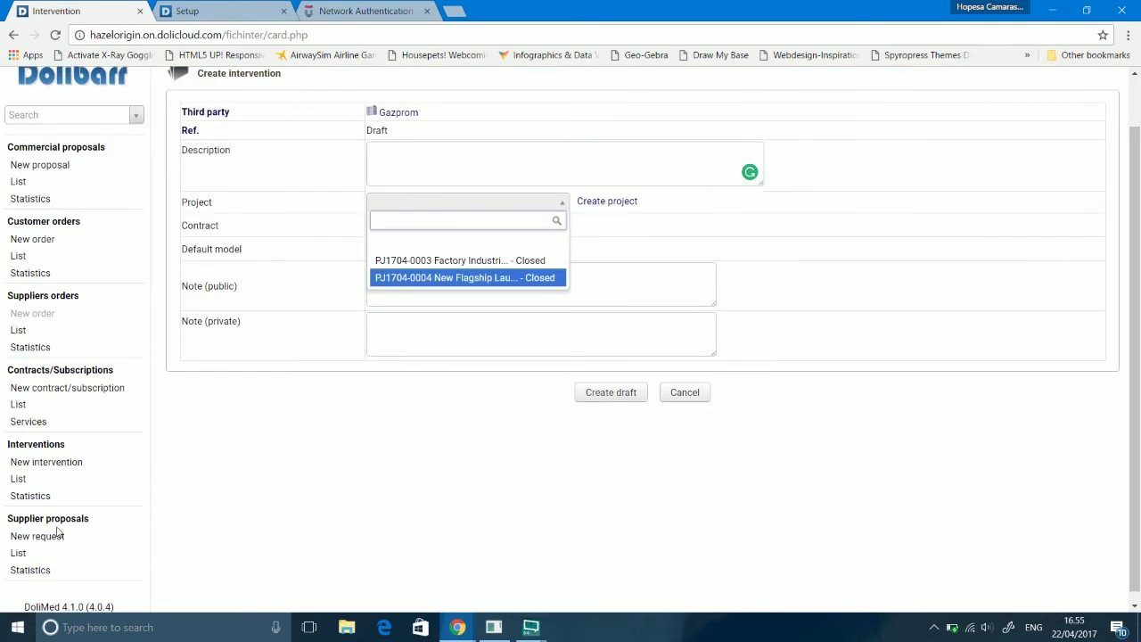
{"action": "left_click", "coordinate": [37, 524]}
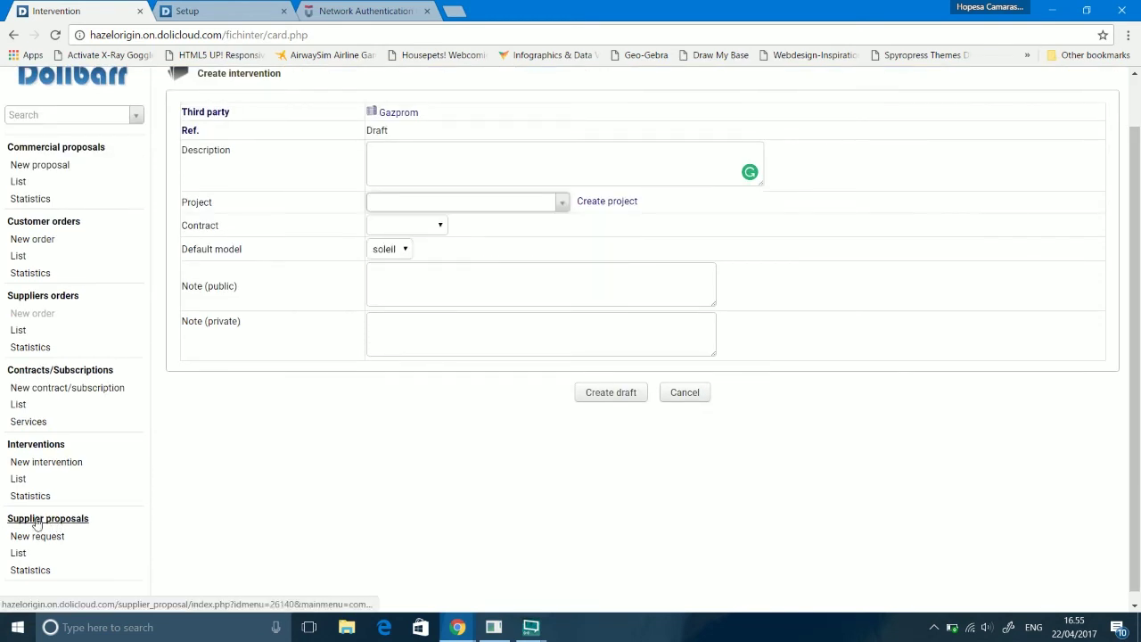
{"action": "left_click", "coordinate": [37, 525]}
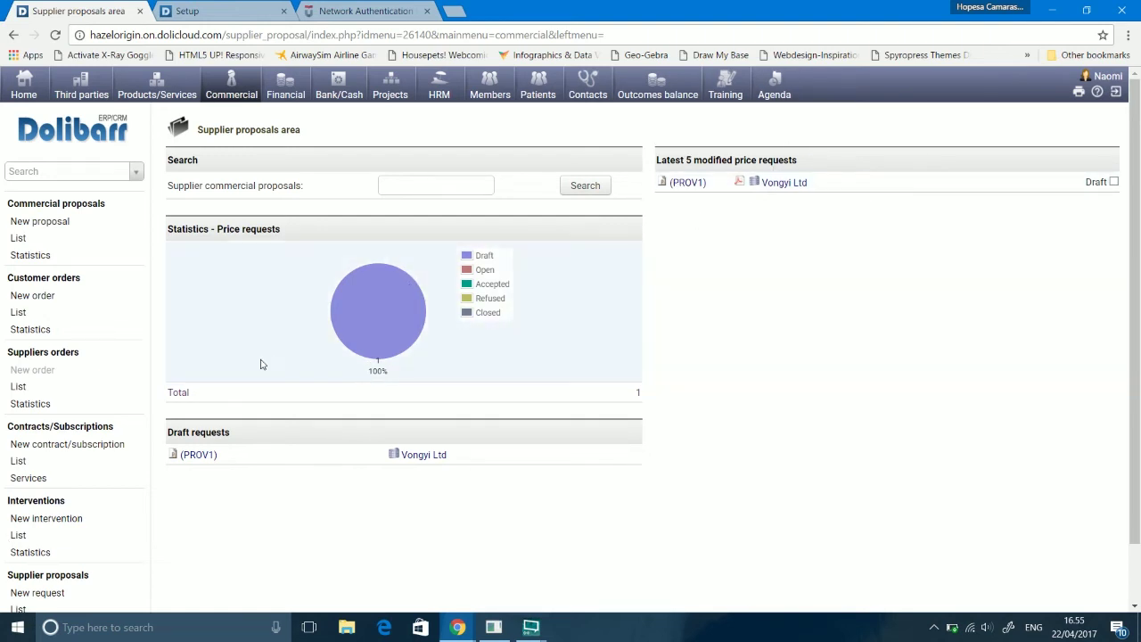
Step: Check the empty interventions list, then start a new supplier price request
{"action": "left_click", "coordinate": [18, 538]}
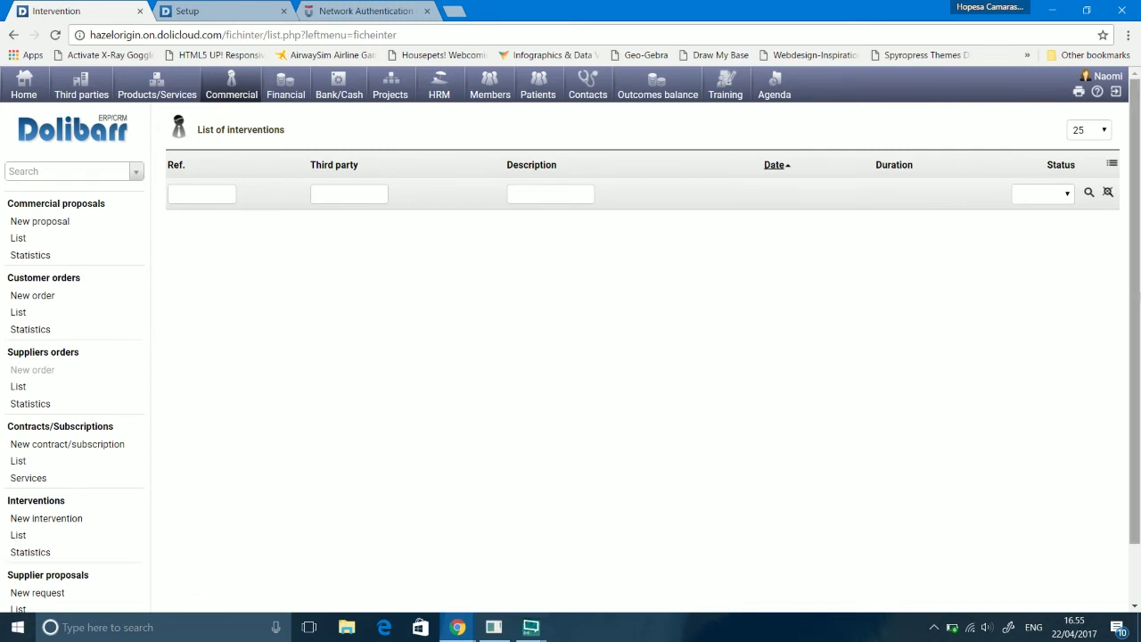
{"action": "scroll", "coordinate": [250, 547], "scroll_direction": "down", "scroll_amount": 2}
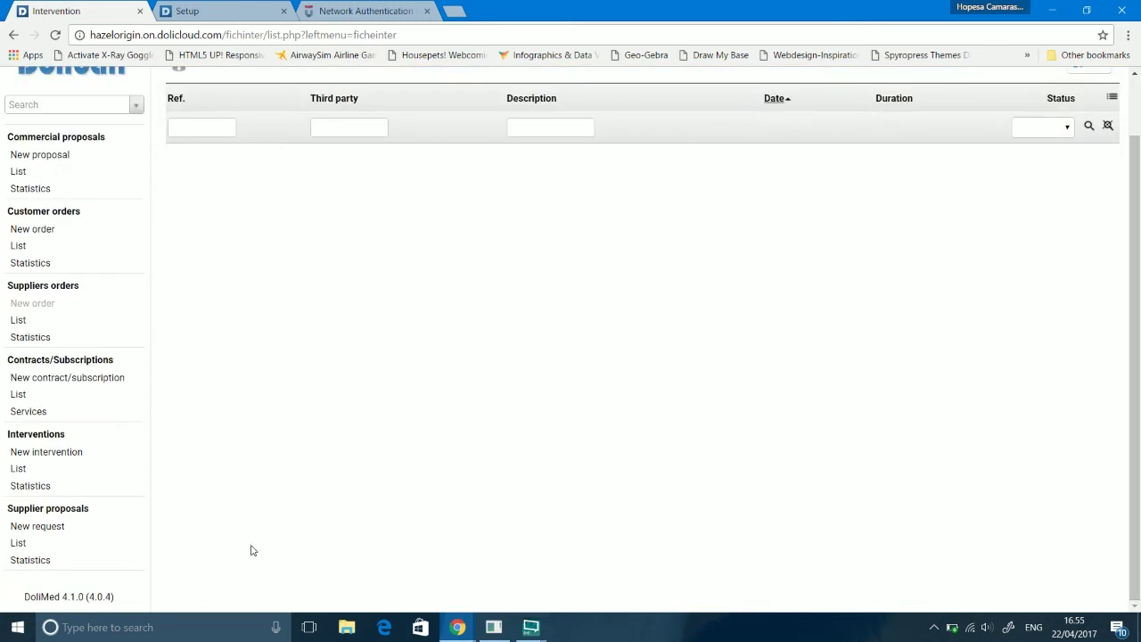
{"action": "left_click", "coordinate": [38, 527]}
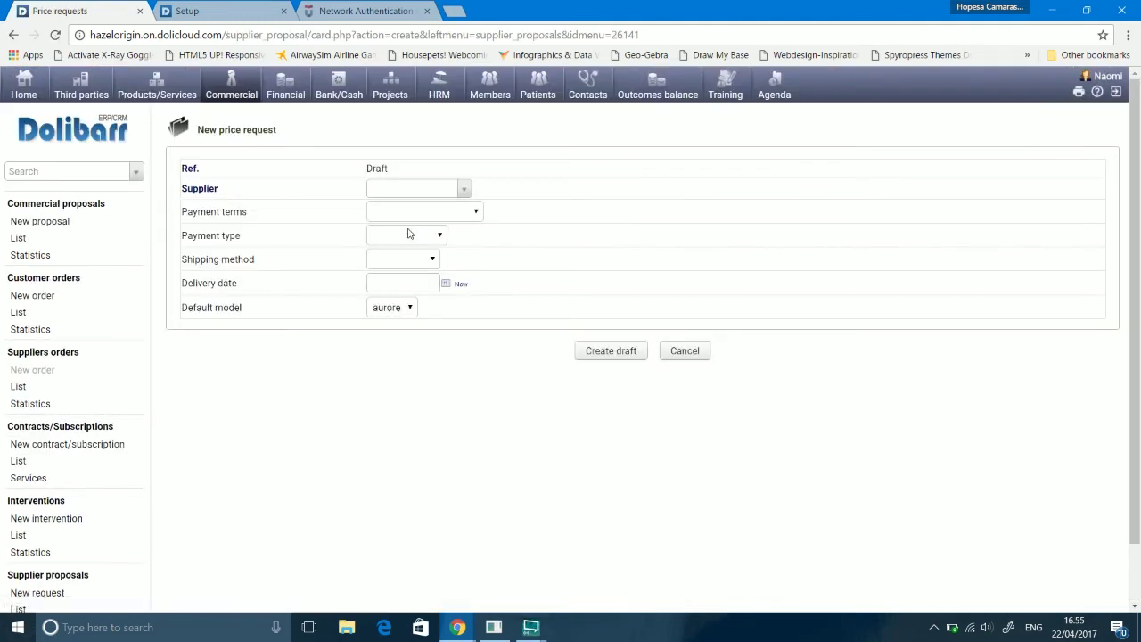
Step: Choose Almond Sourcing as supplier with payment terms of 30 days of month-end
{"action": "left_click", "coordinate": [450, 184]}
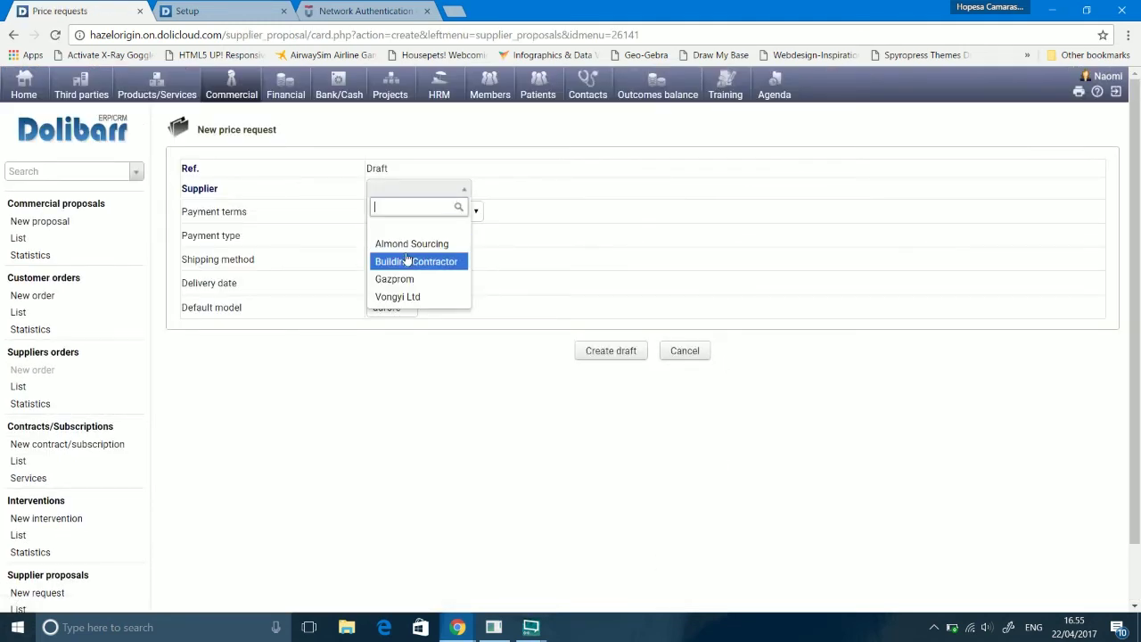
{"action": "left_click", "coordinate": [410, 244]}
{"action": "left_click", "coordinate": [451, 217]}
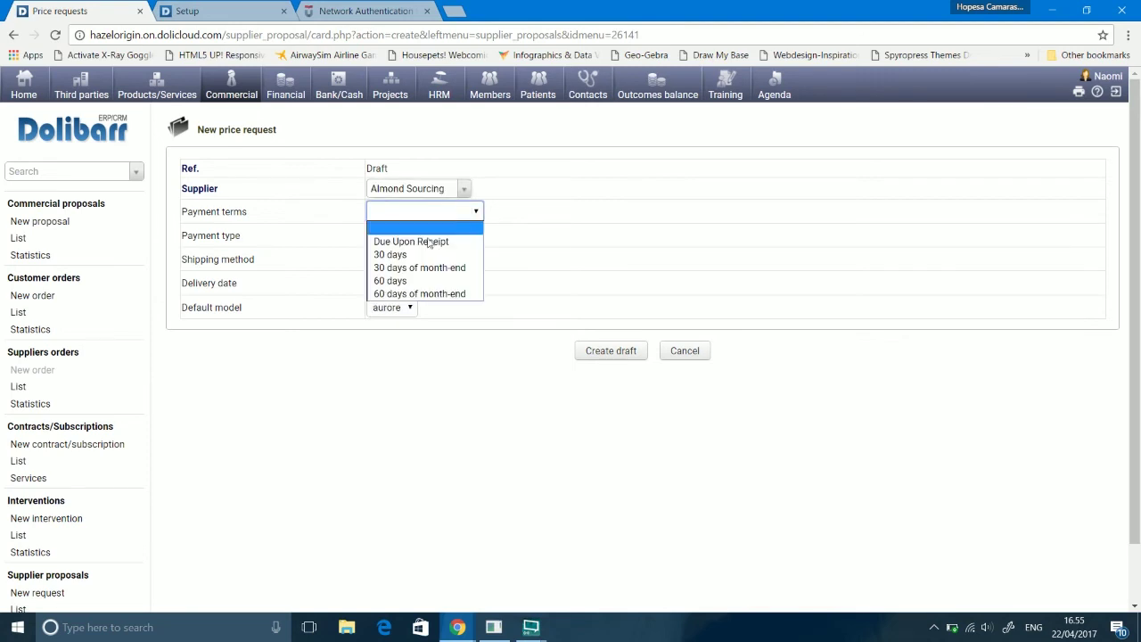
{"action": "left_click", "coordinate": [416, 268]}
Step: Set the payment type to Bank transfer and the shipping method to Catch
{"action": "left_click", "coordinate": [434, 236]}
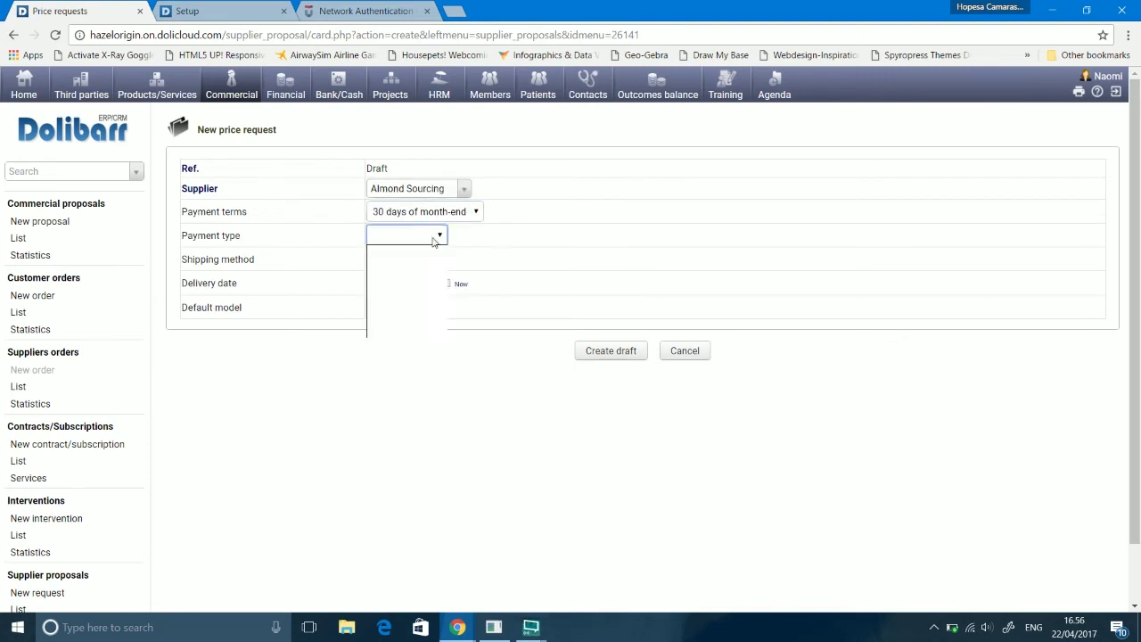
{"action": "left_click", "coordinate": [419, 259]}
{"action": "left_click", "coordinate": [419, 259]}
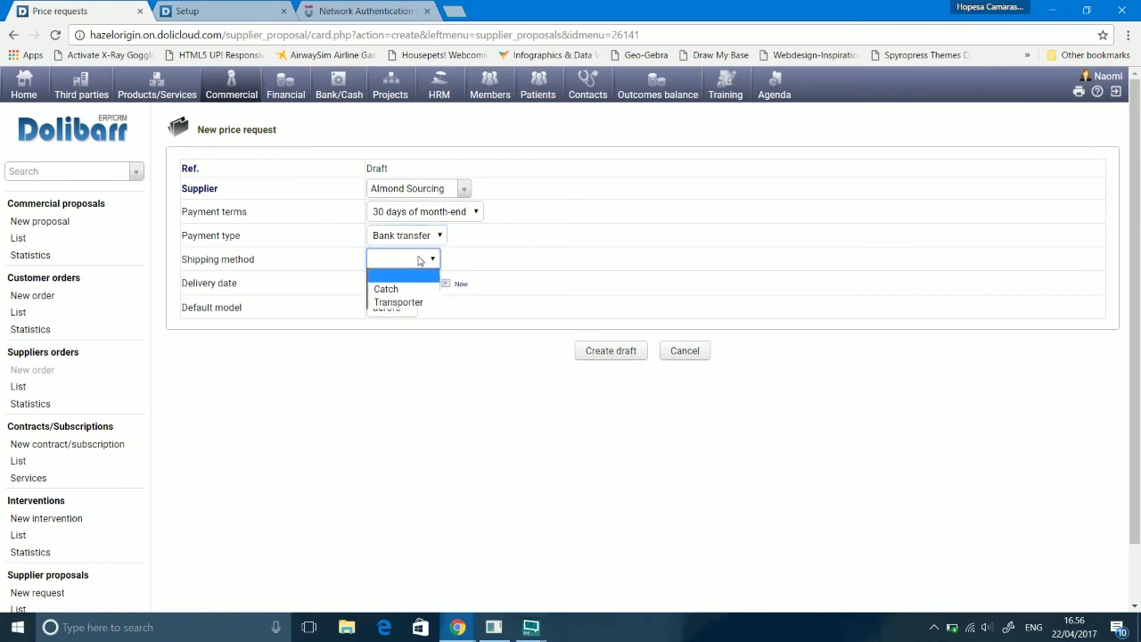
{"action": "left_click", "coordinate": [417, 287]}
Step: Set the delivery date to today (04/22/2017) and create the draft price request
{"action": "left_click", "coordinate": [419, 282]}
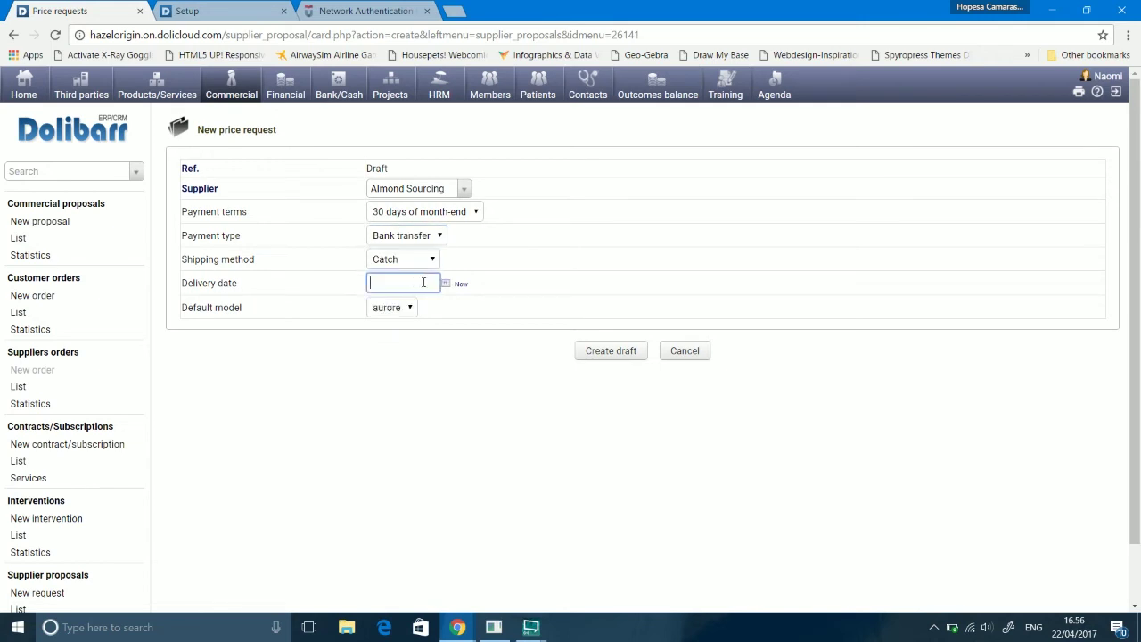
{"action": "left_click", "coordinate": [448, 284]}
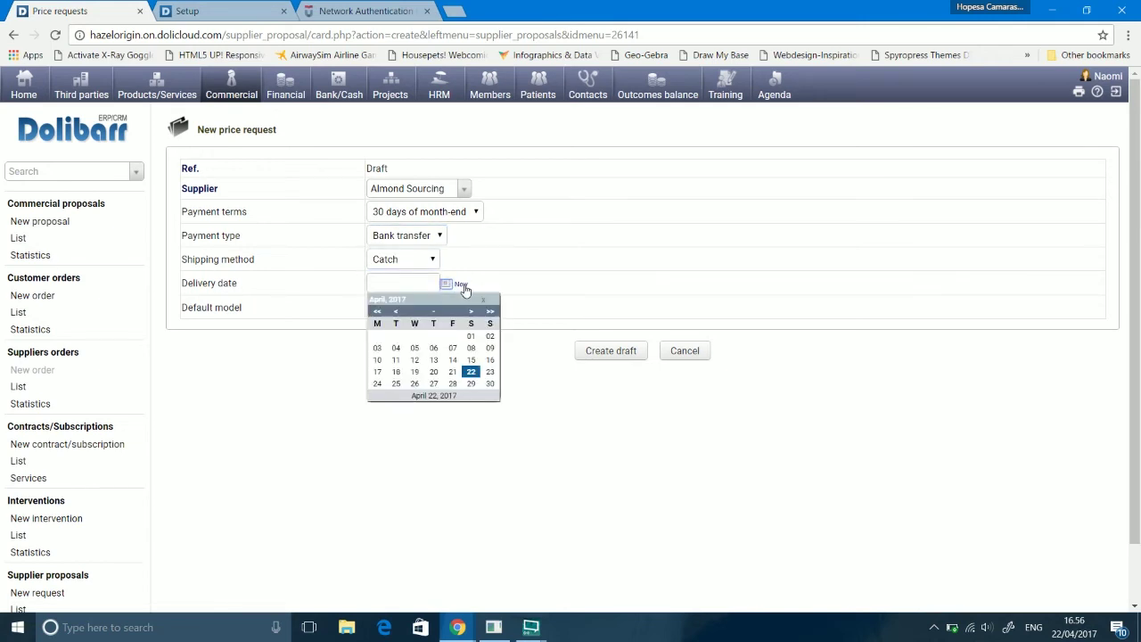
{"action": "left_click", "coordinate": [461, 284]}
{"action": "left_click", "coordinate": [483, 301]}
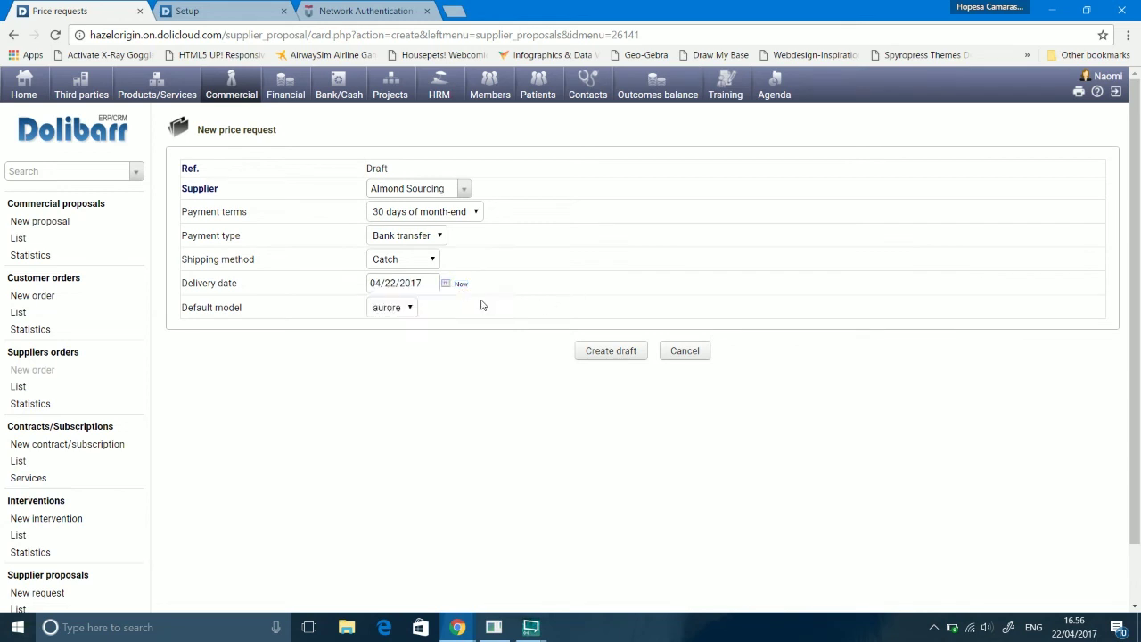
{"action": "left_click", "coordinate": [621, 354]}
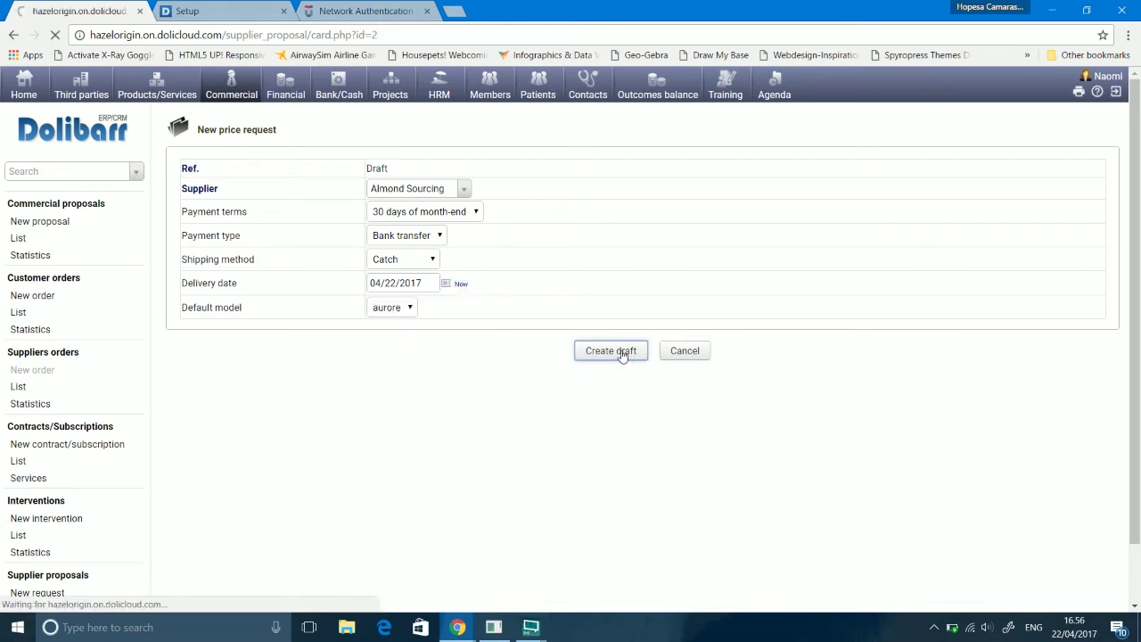
Step: Try adding predefined product X123_series_Monitor as a line on PROV2, which fails with an error
{"action": "scroll", "coordinate": [570, 357], "scroll_direction": "down", "scroll_amount": 2}
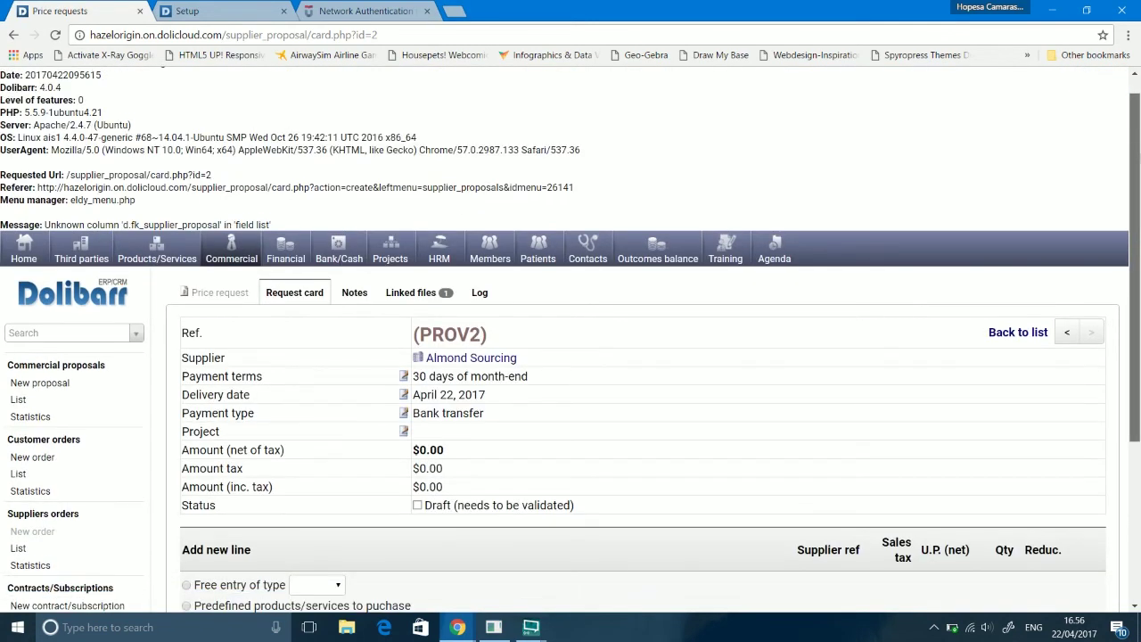
{"action": "scroll", "coordinate": [571, 357], "scroll_direction": "down", "scroll_amount": 2}
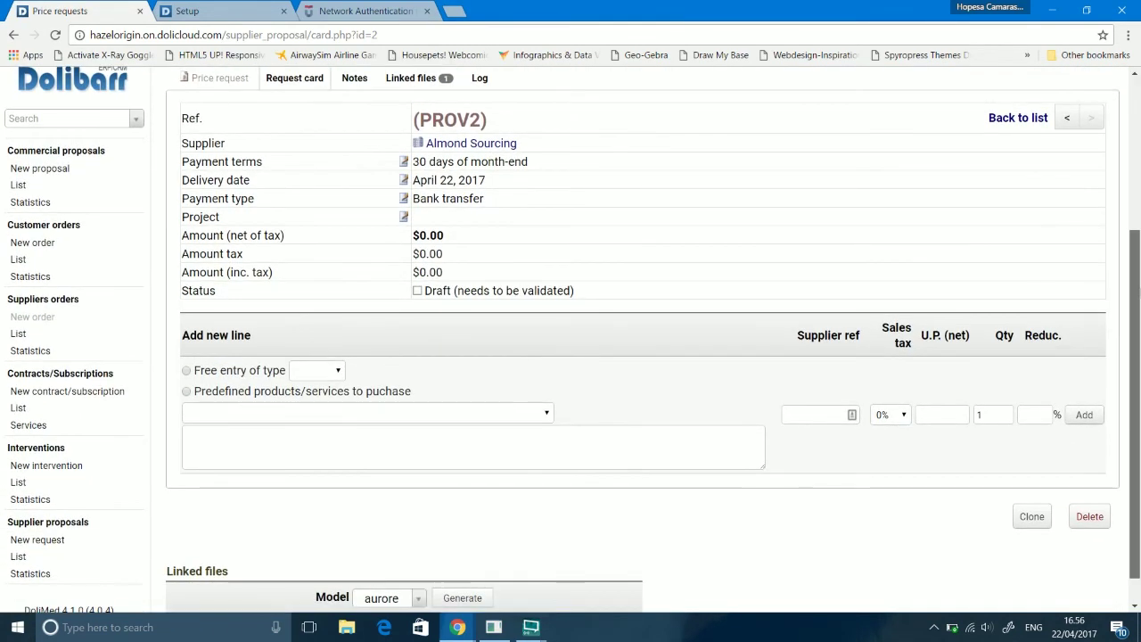
{"action": "scroll", "coordinate": [571, 357], "scroll_direction": "up", "scroll_amount": 1}
{"action": "scroll", "coordinate": [820, 227], "scroll_direction": "down", "scroll_amount": 1}
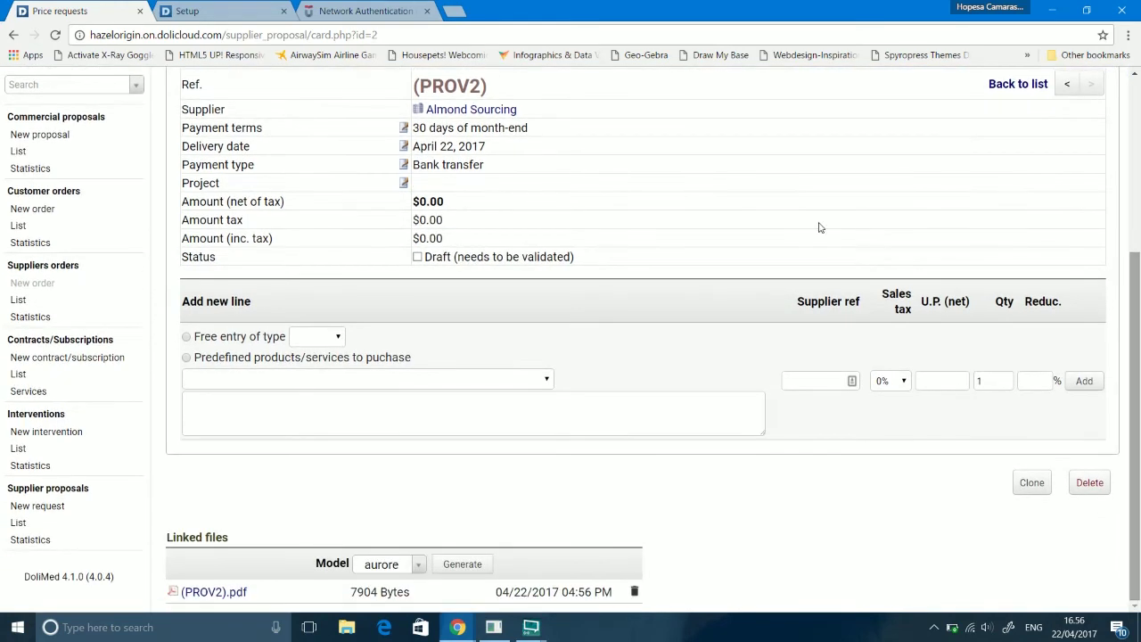
{"action": "left_click", "coordinate": [197, 362]}
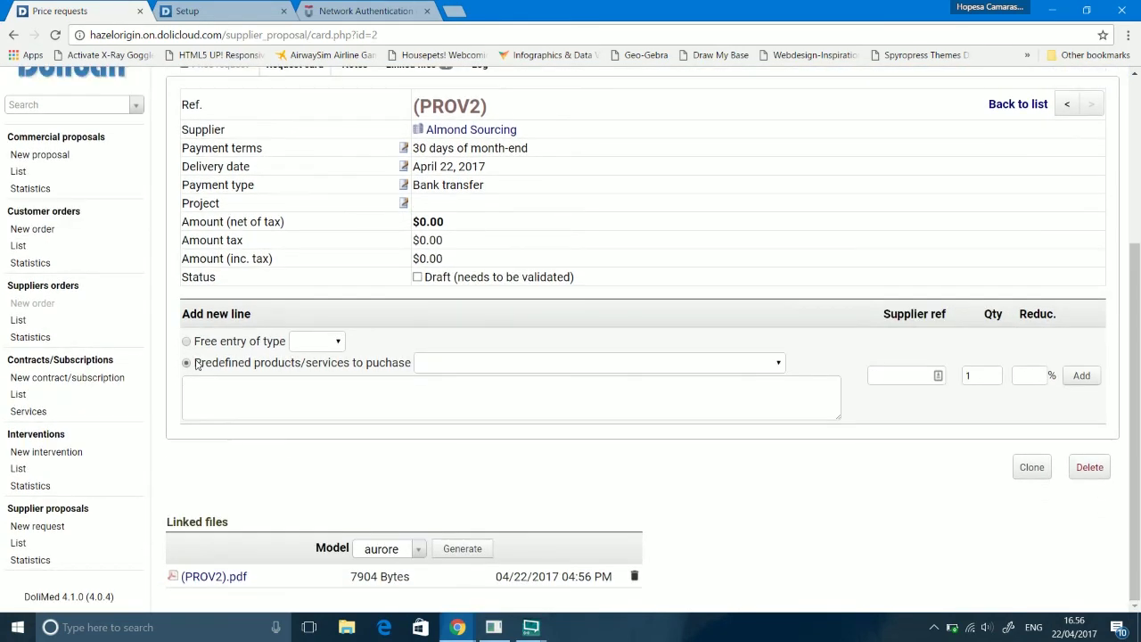
{"action": "left_click", "coordinate": [601, 365]}
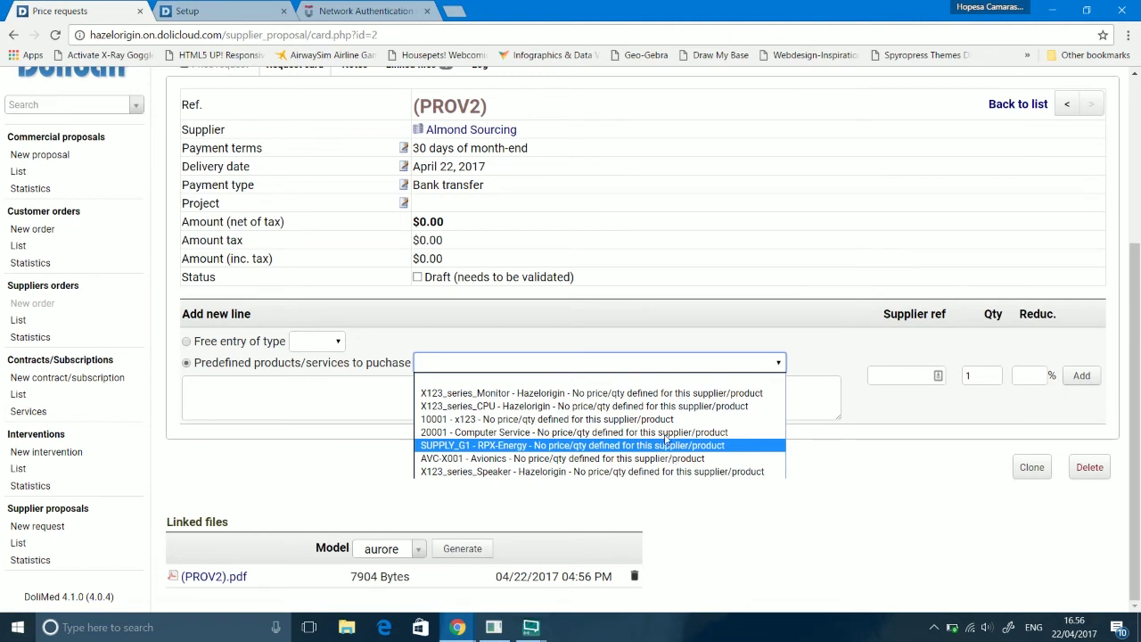
{"action": "left_click", "coordinate": [657, 396]}
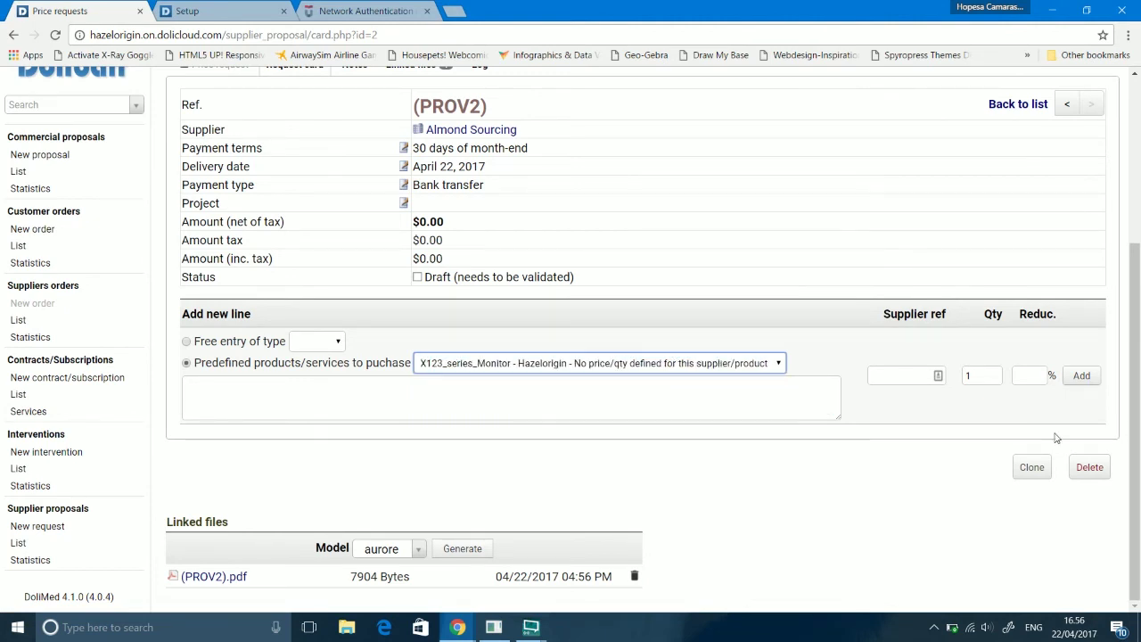
{"action": "left_click", "coordinate": [1084, 377]}
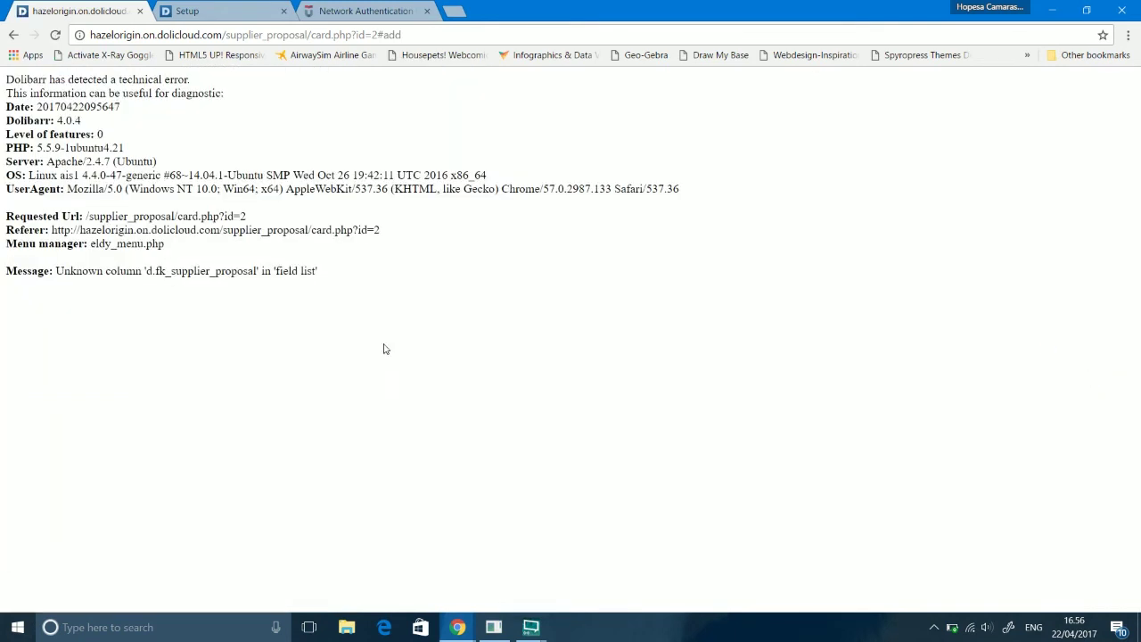
Step: Go back from the error page to PROV2 and start cloning the price request
{"action": "left_click", "coordinate": [12, 34]}
{"action": "left_click", "coordinate": [494, 625]}
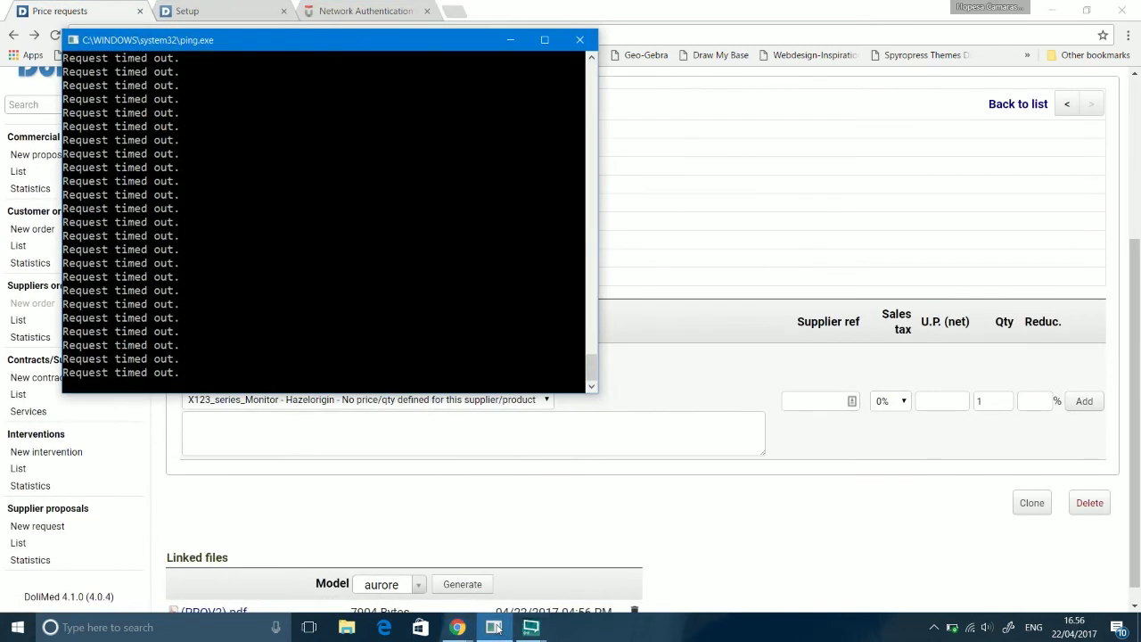
{"action": "left_click", "coordinate": [705, 561]}
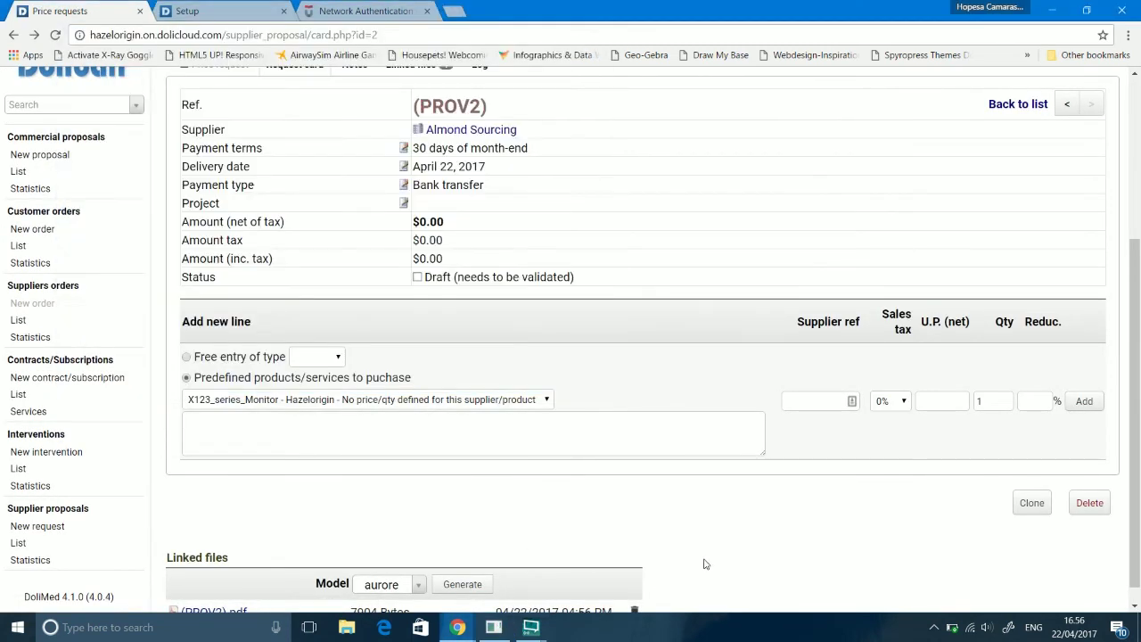
{"action": "left_click", "coordinate": [1034, 507]}
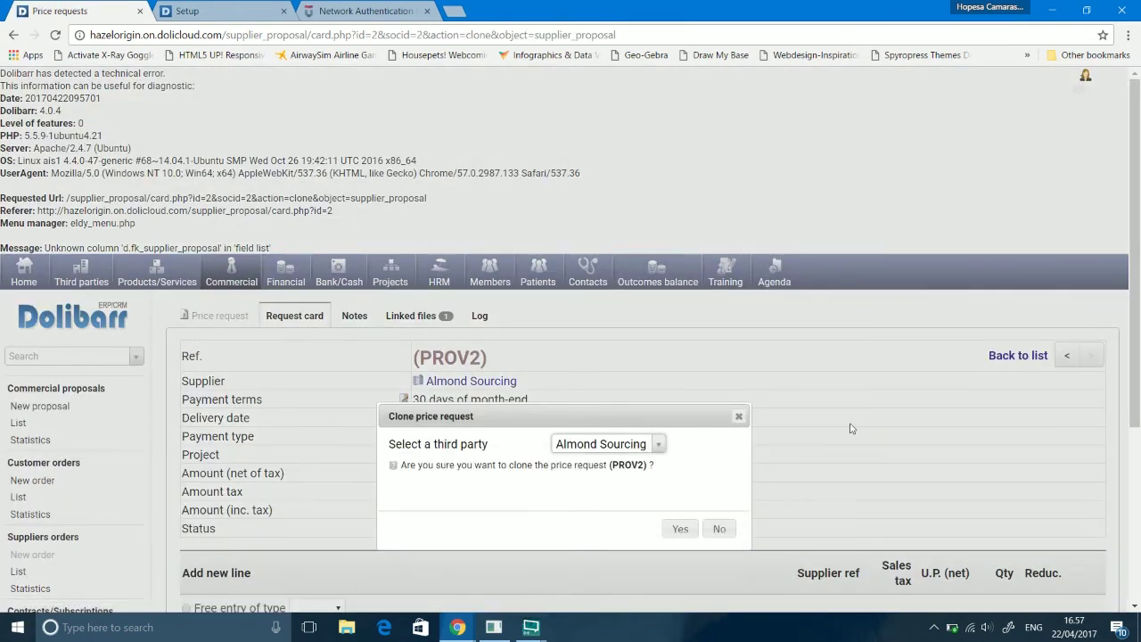
Step: Decline cloning PROV2 and go to the Supplier proposals area listing PROV1 and PROV2
{"action": "left_click", "coordinate": [739, 418]}
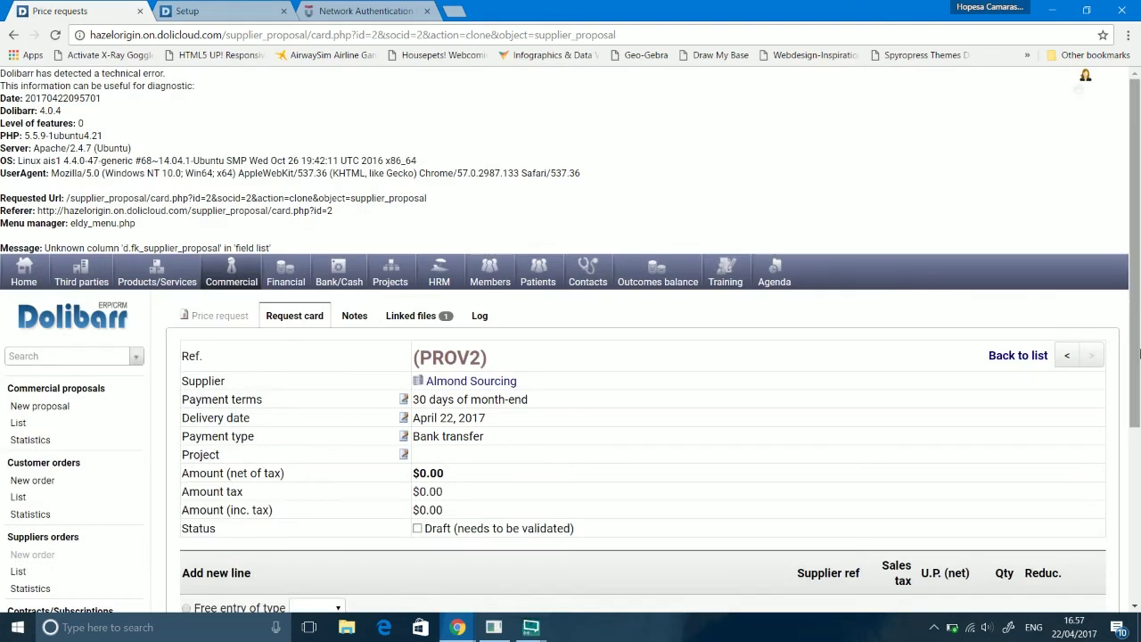
{"action": "left_click_drag", "start_coordinate": [1139, 354], "coordinate": [1120, 541]}
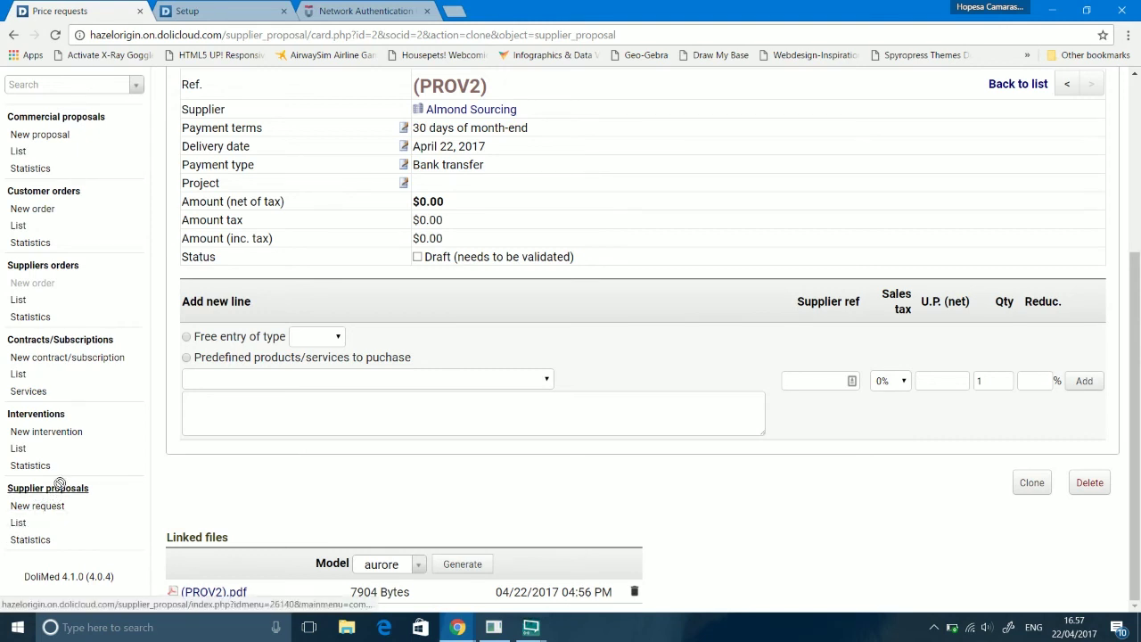
{"action": "left_click", "coordinate": [51, 492]}
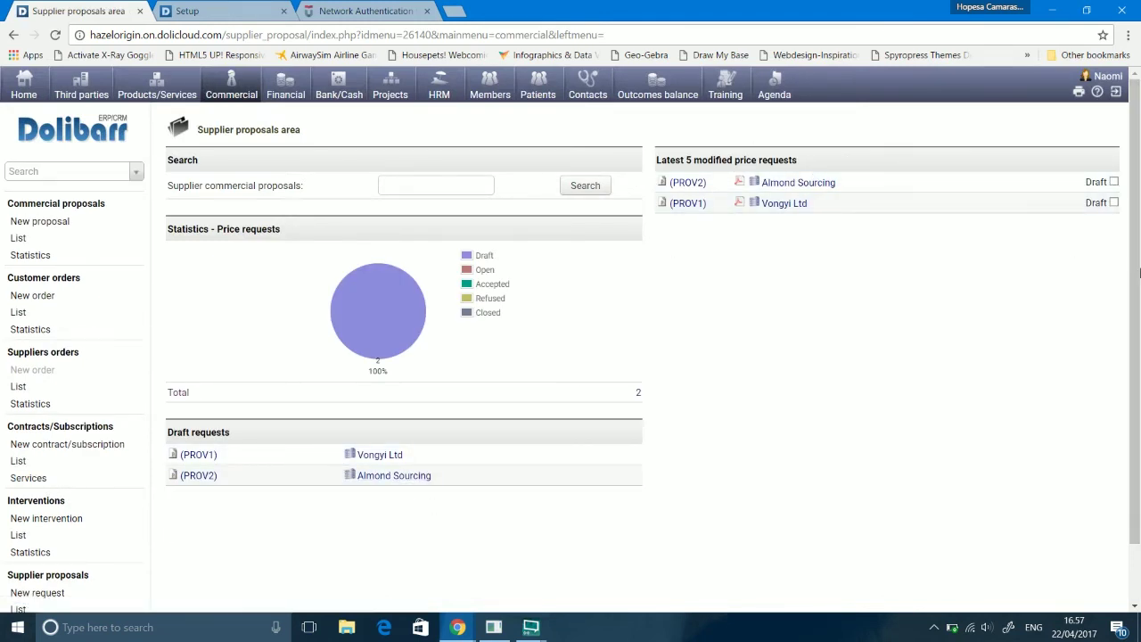
Step: View the supplier proposal statistics by month and year
{"action": "scroll", "coordinate": [1139, 272], "scroll_direction": "down", "scroll_amount": 1}
{"action": "right_click", "coordinate": [1129, 363]}
{"action": "key", "text": "Escape"}
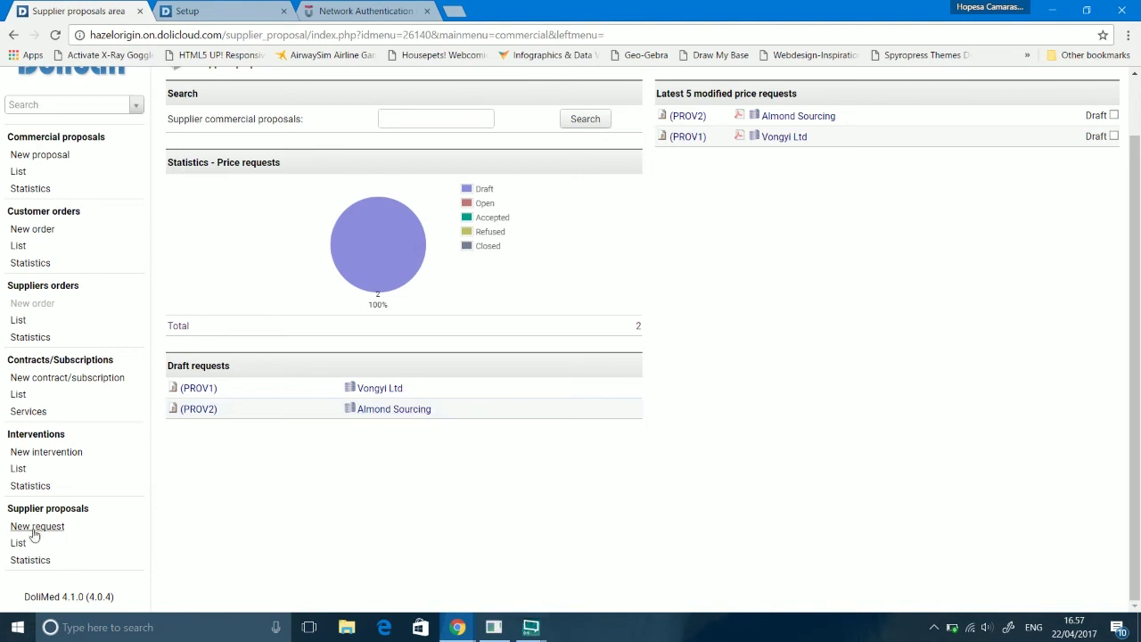
{"action": "left_click", "coordinate": [29, 562]}
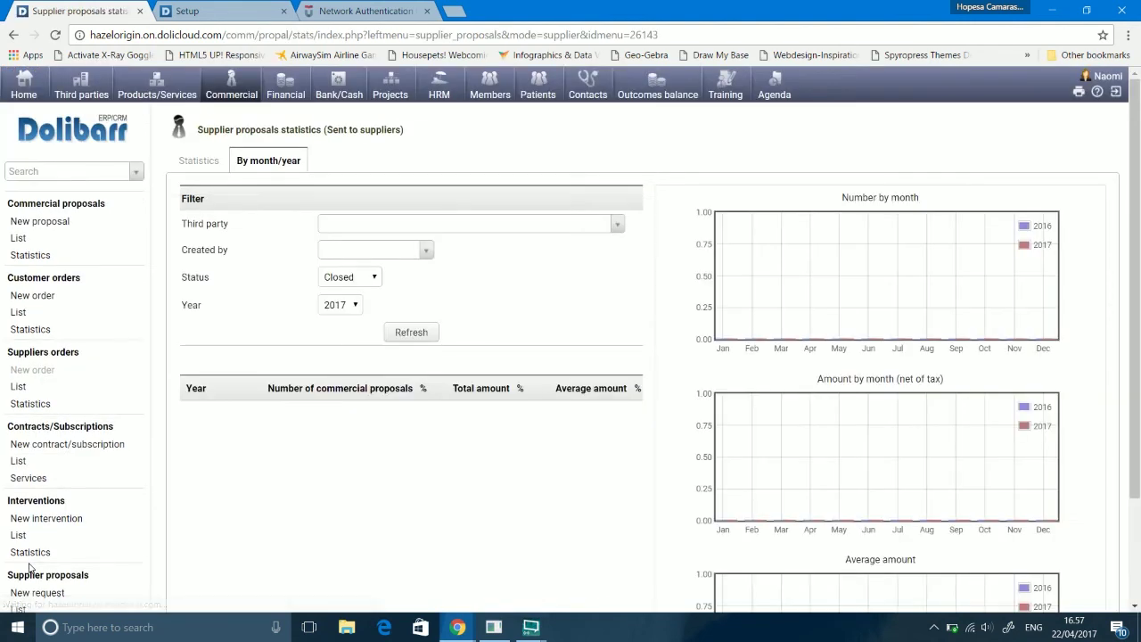
{"action": "scroll", "coordinate": [1135, 384], "scroll_direction": "down", "scroll_amount": 1}
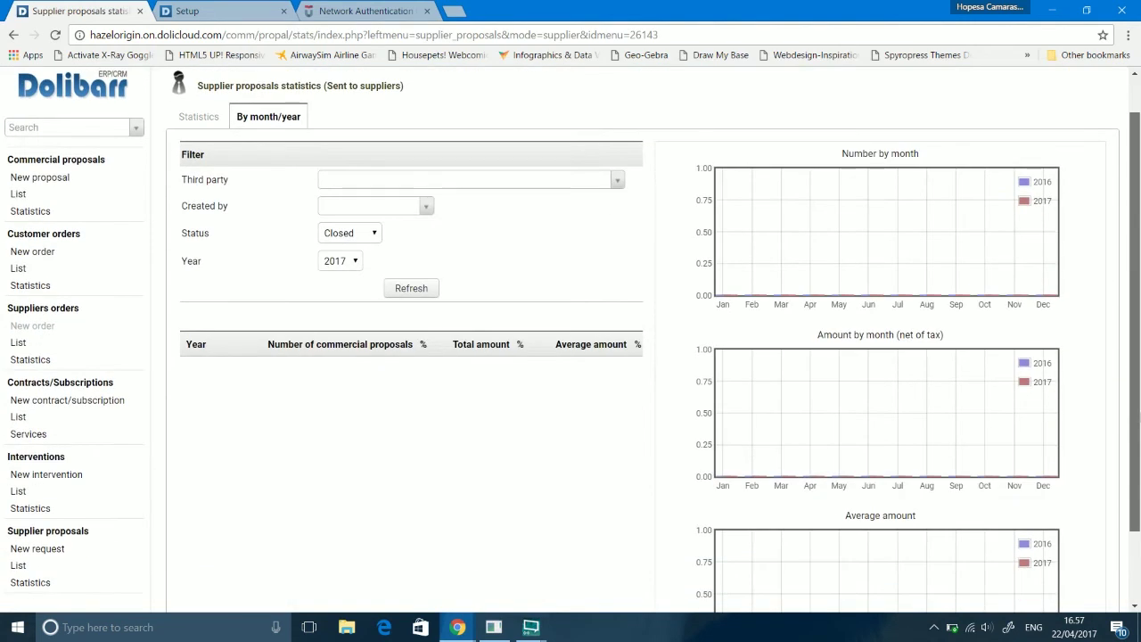
{"action": "scroll", "coordinate": [1138, 415], "scroll_direction": "down", "scroll_amount": 2}
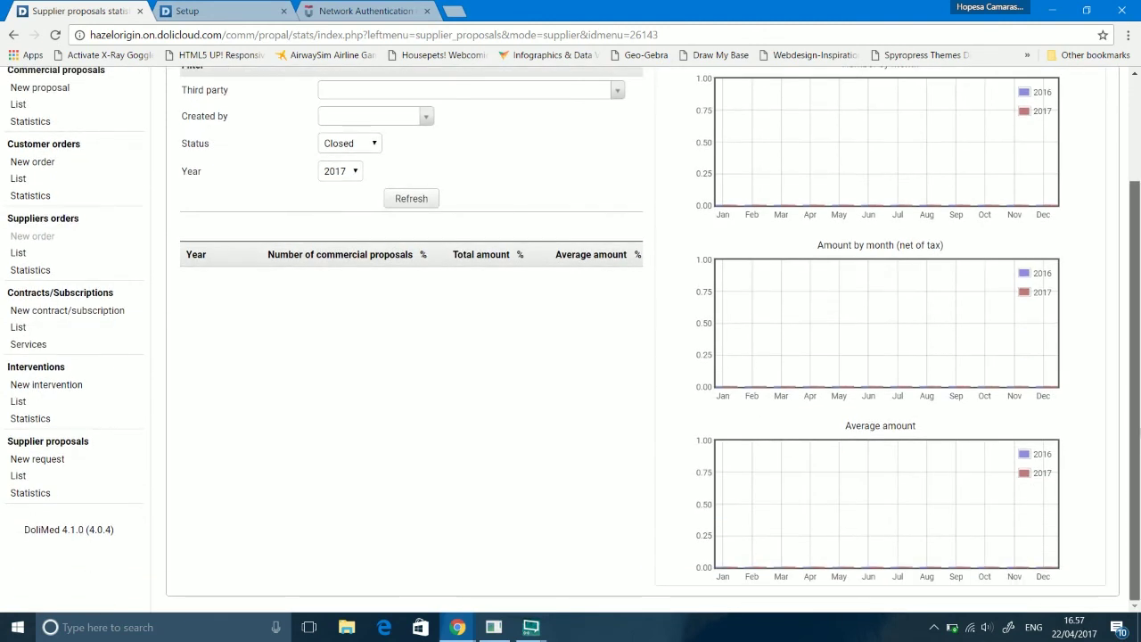
{"action": "scroll", "coordinate": [1134, 267], "scroll_direction": "up", "scroll_amount": 3}
{"action": "scroll", "coordinate": [1139, 333], "scroll_direction": "down", "scroll_amount": 3}
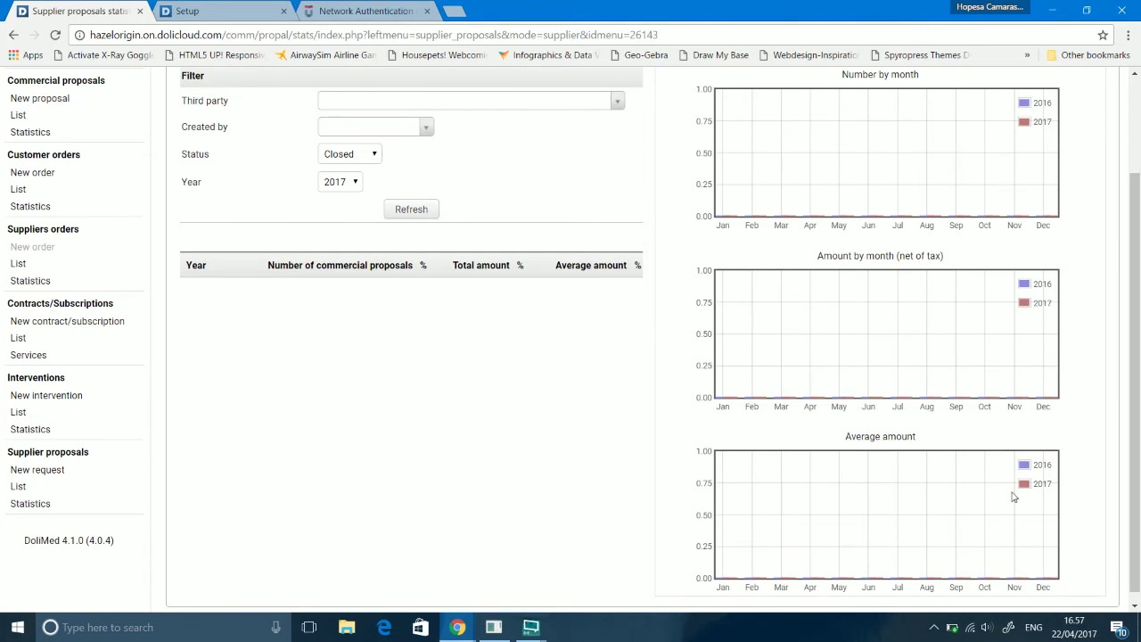
{"action": "left_click_drag", "start_coordinate": [1138, 467], "coordinate": [1139, 477]}
{"action": "right_click", "coordinate": [1138, 477]}
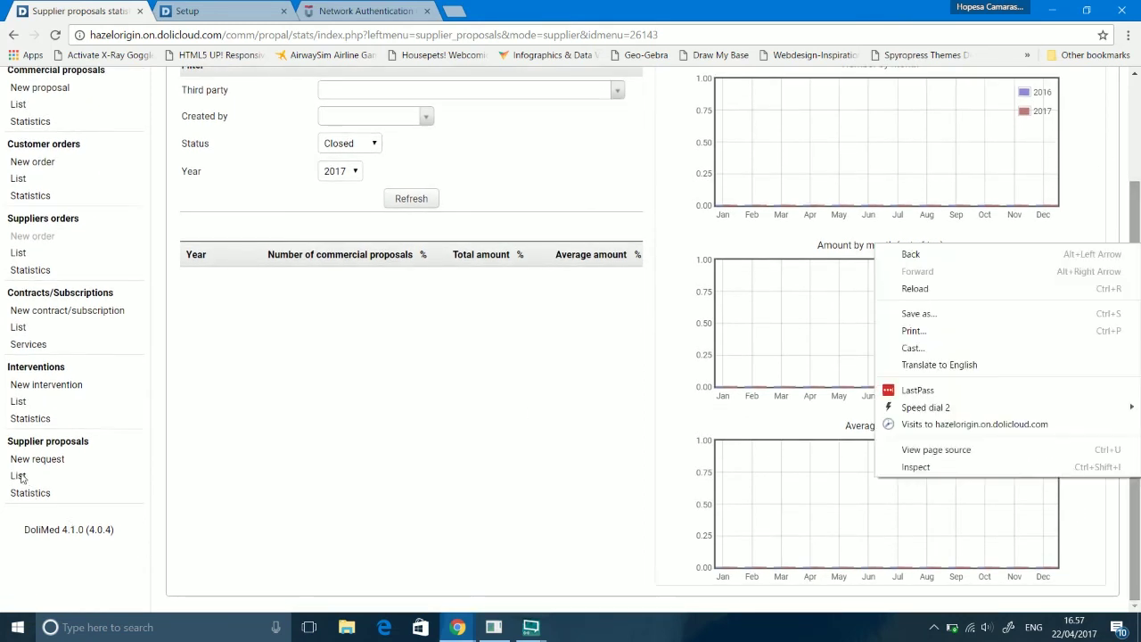
{"action": "left_click", "coordinate": [54, 446]}
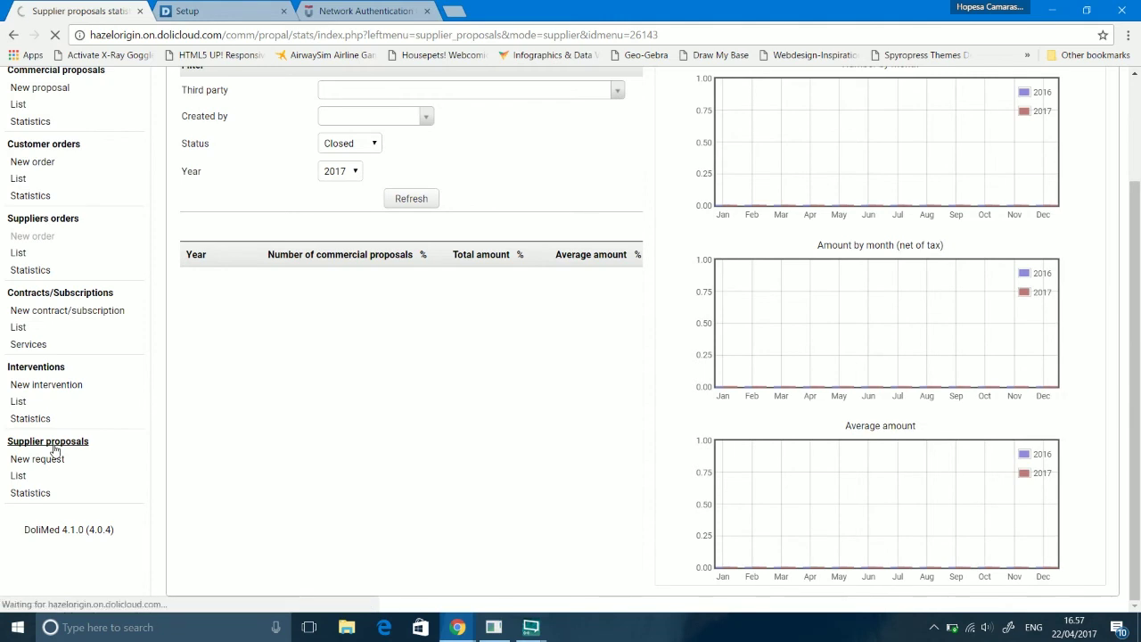
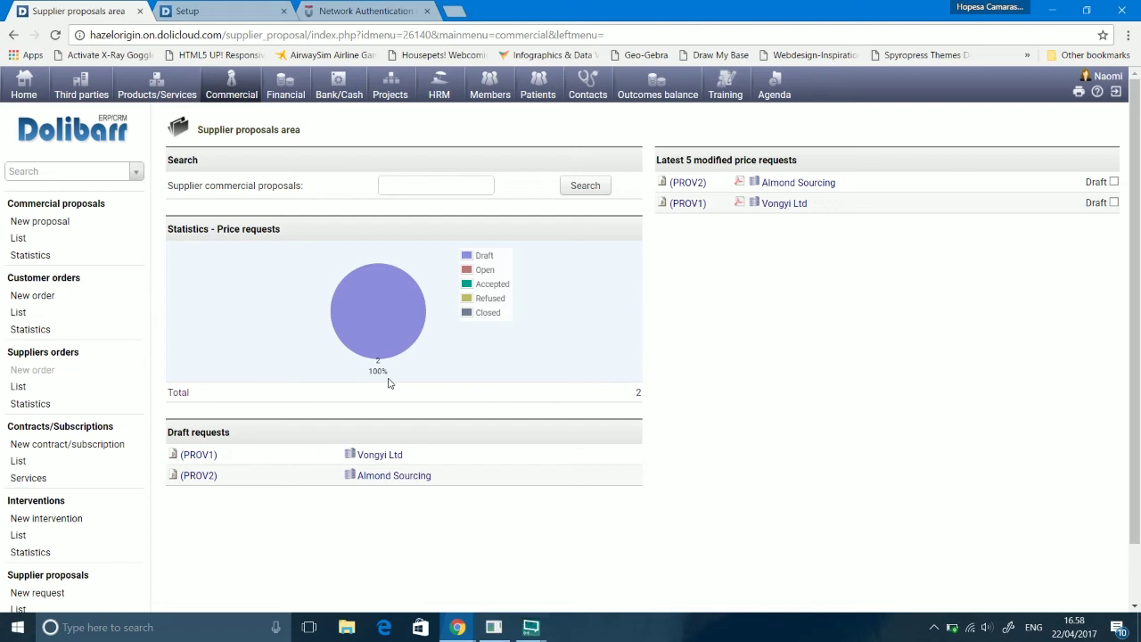
Step: Stop the XSplit local recording from its Outputs menu and focus the Dolibarr password field
{"action": "mouse_move", "coordinate": [531, 627]}
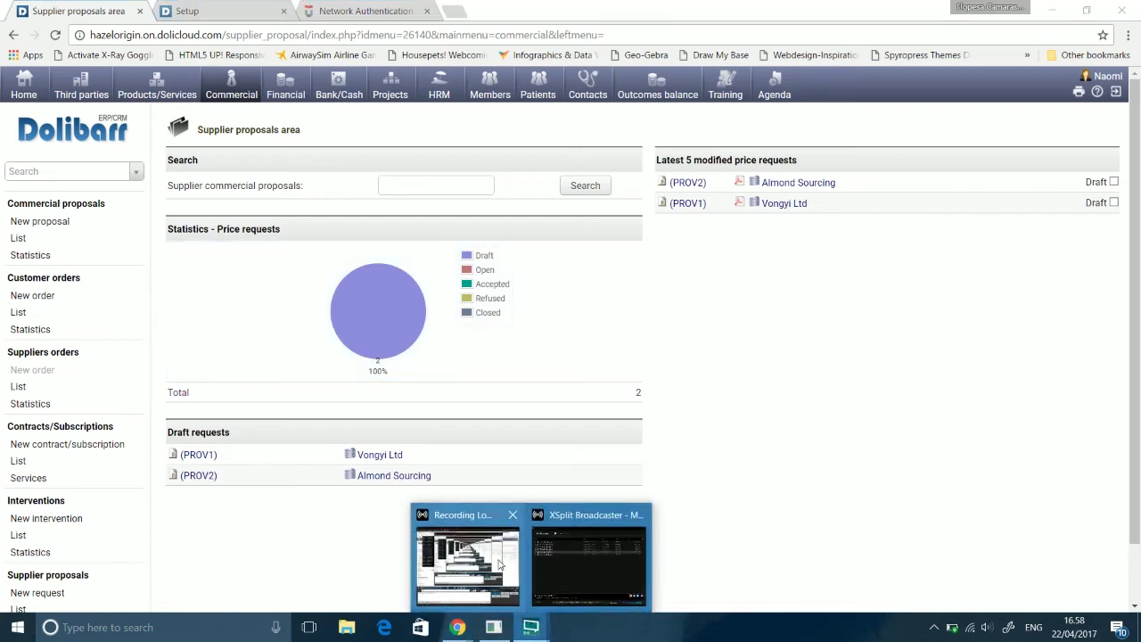
{"action": "left_click", "coordinate": [497, 564]}
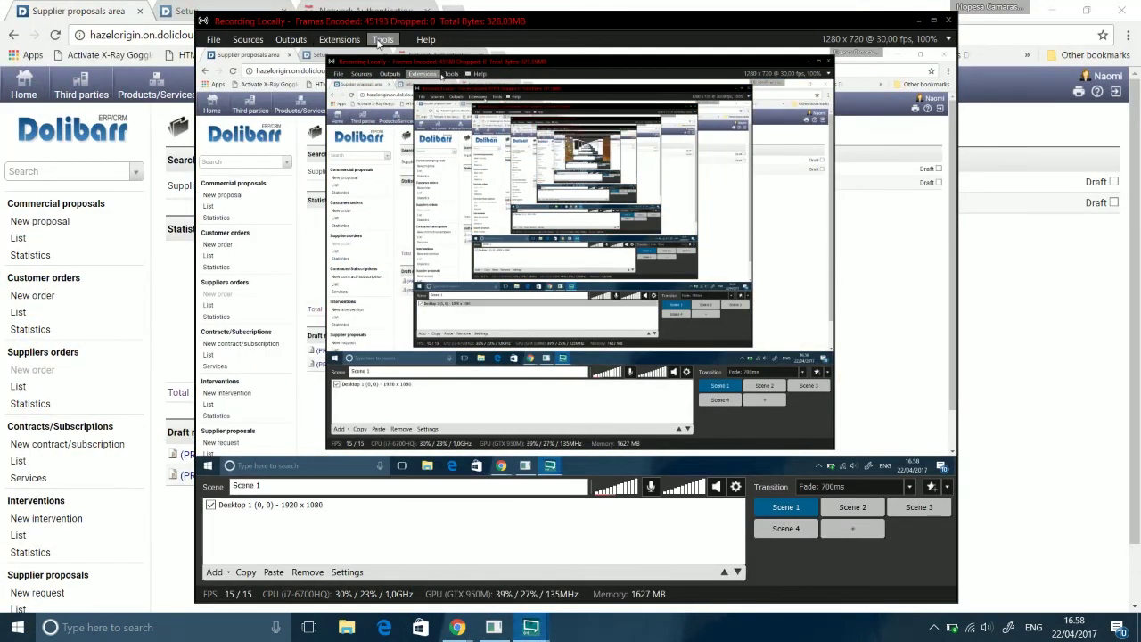
{"action": "left_click", "coordinate": [382, 40]}
{"action": "left_click", "coordinate": [382, 41]}
{"action": "left_click", "coordinate": [291, 39]}
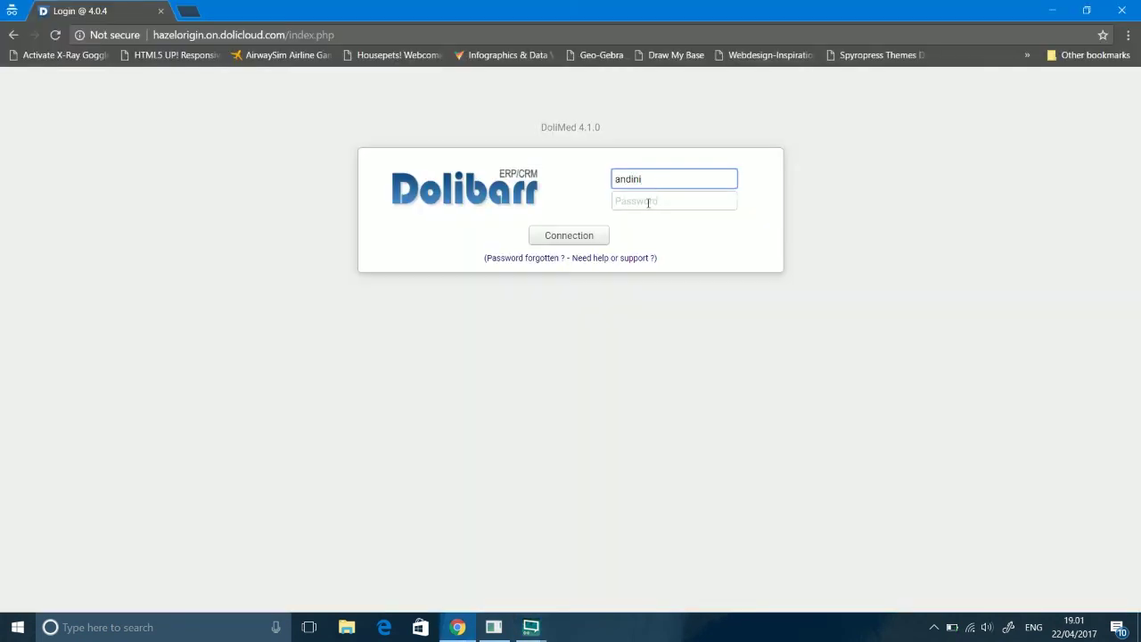
{"action": "left_click", "coordinate": [648, 202]}
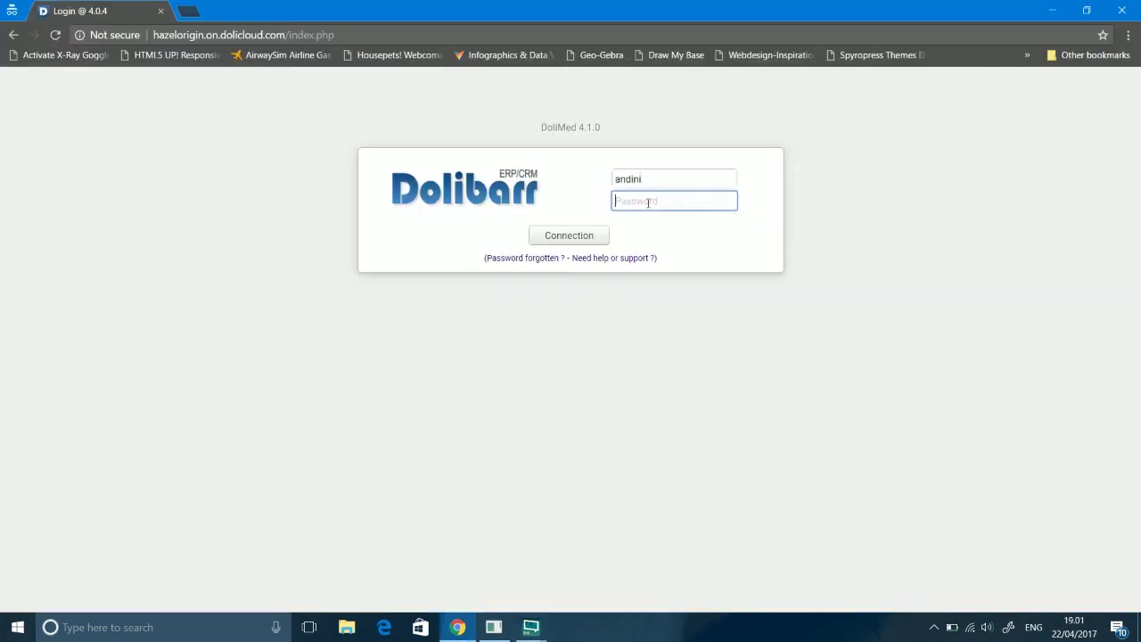
Step: Enter the account password and submit the Dolibarr login
{"action": "type", "text": "••"}
{"action": "key", "text": "Return"}
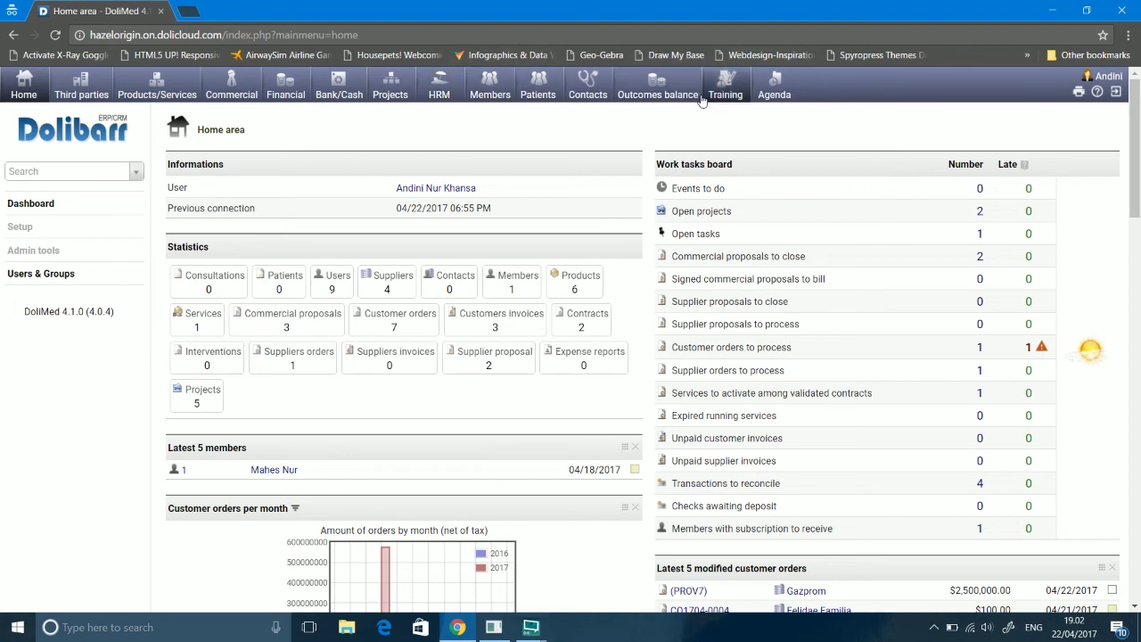
Step: Go to HRM and start a new leave request under Leaves
{"action": "left_click", "coordinate": [443, 94]}
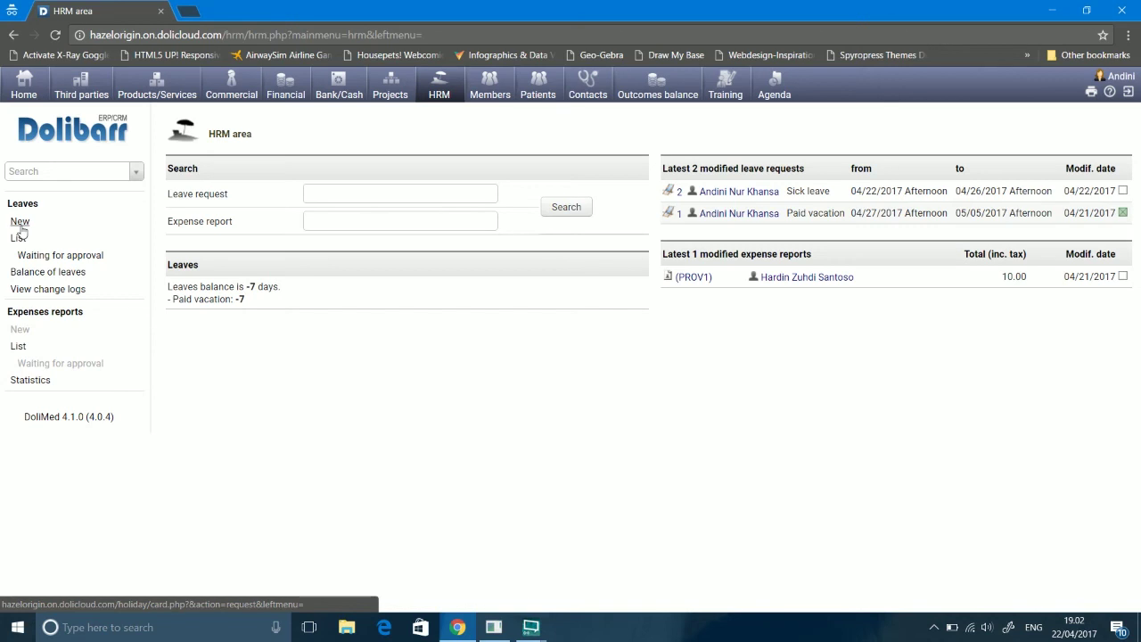
{"action": "left_click", "coordinate": [21, 228]}
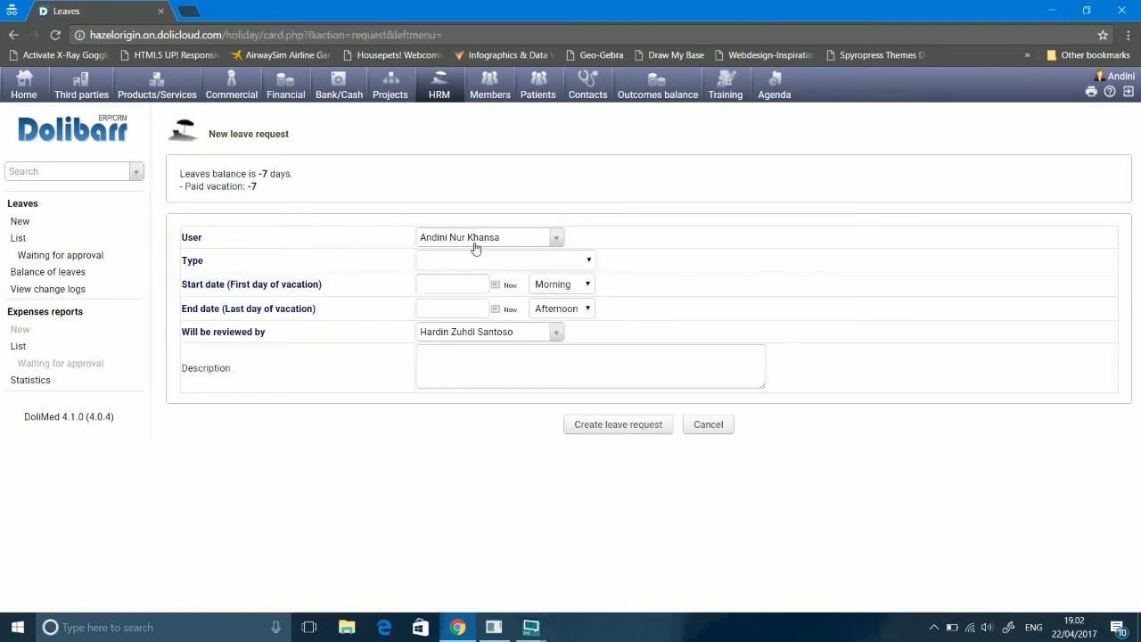
Step: Make the leave request for a different employee with leave type Paid vacation
{"action": "left_click", "coordinate": [553, 241]}
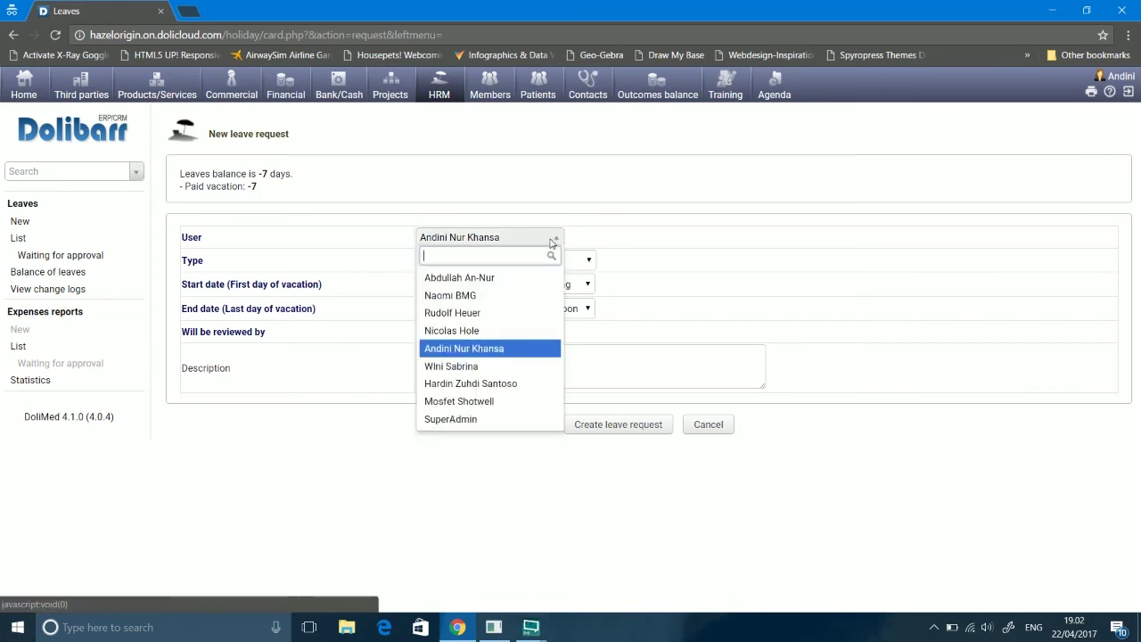
{"action": "left_click", "coordinate": [501, 278]}
{"action": "left_click", "coordinate": [498, 260]}
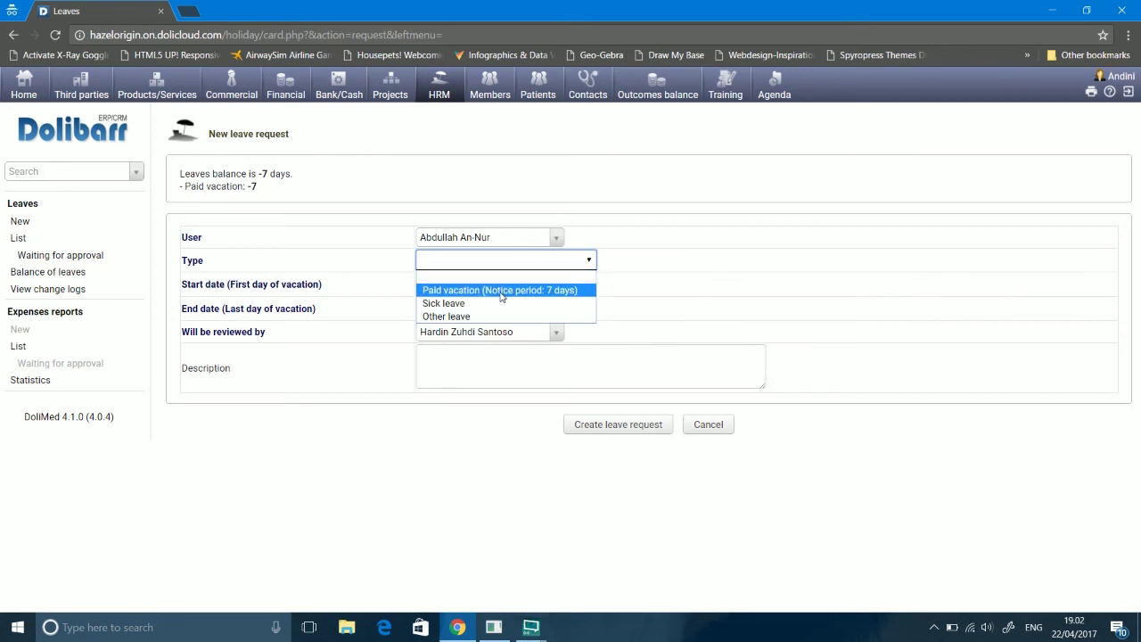
{"action": "left_click", "coordinate": [501, 291]}
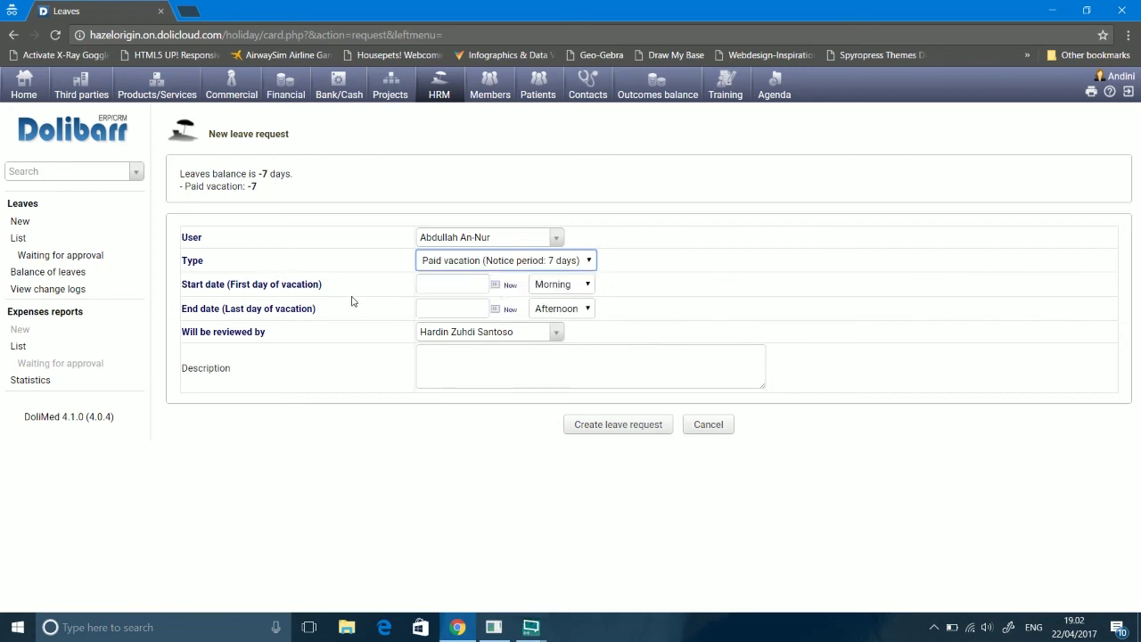
Step: Set the leave dates from 04/20/2017 to 04/26/2017 and open the reviewer list
{"action": "left_click", "coordinate": [496, 287]}
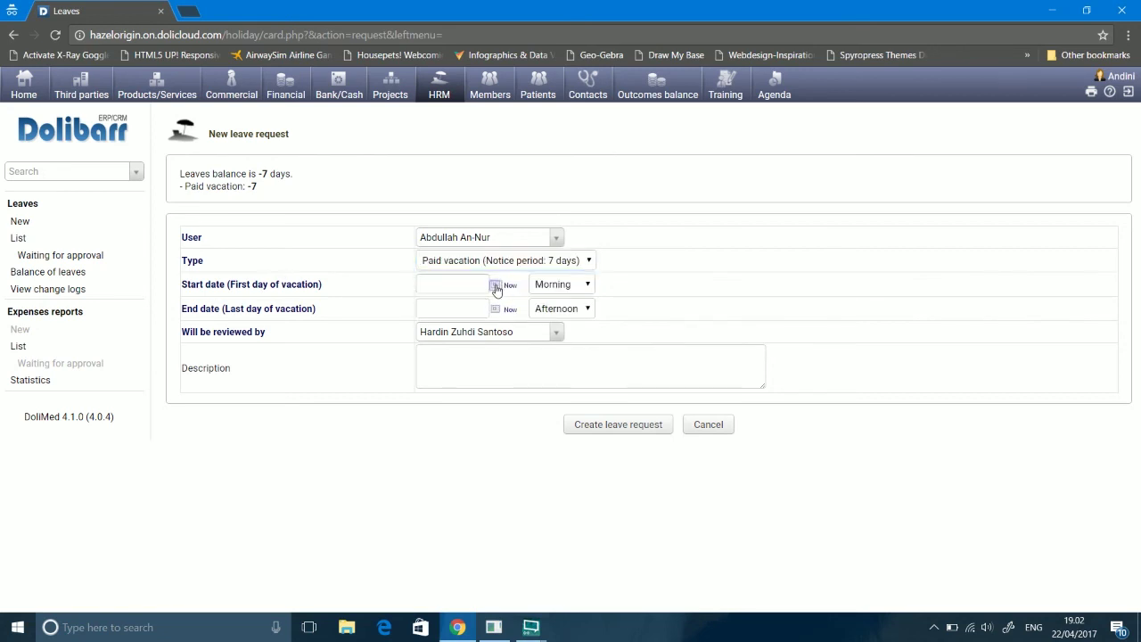
{"action": "left_click", "coordinate": [508, 286]}
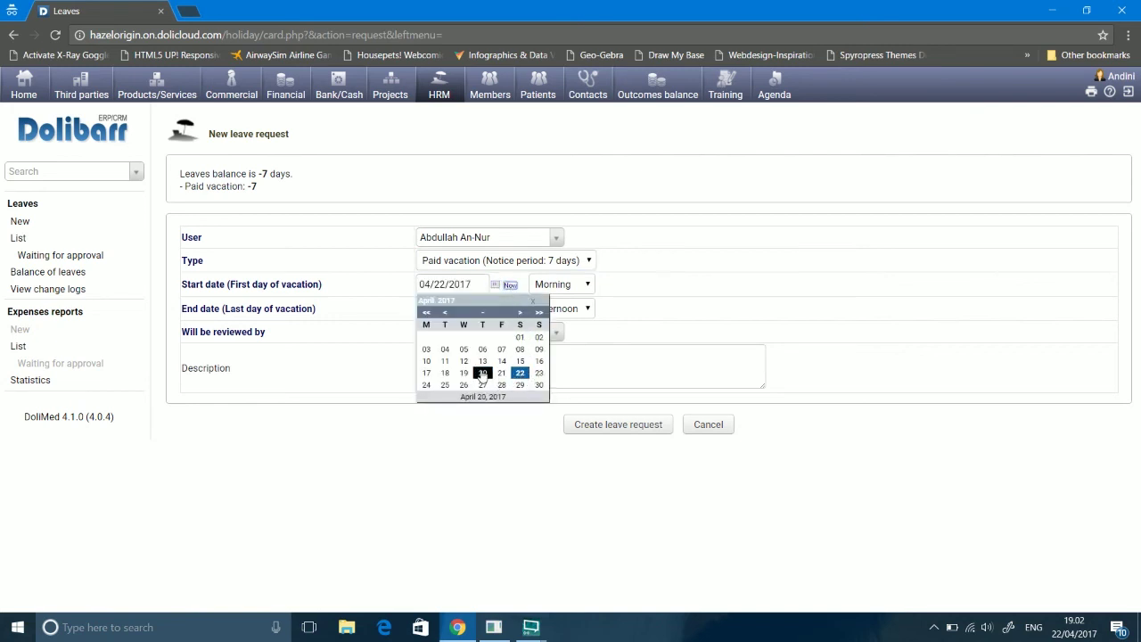
{"action": "left_click", "coordinate": [482, 373]}
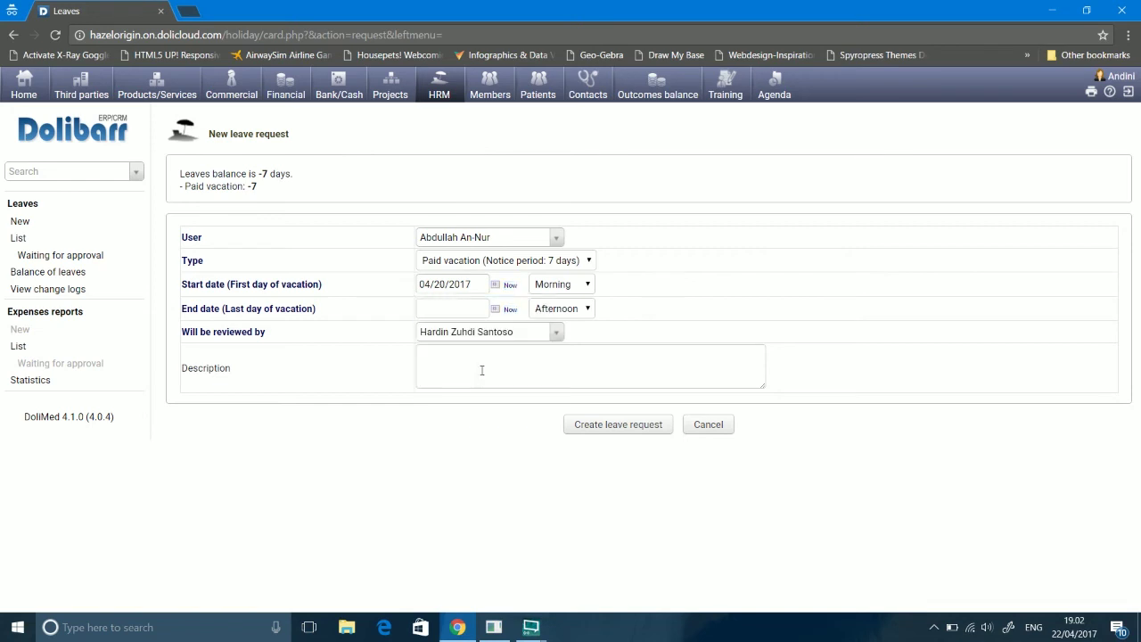
{"action": "left_click", "coordinate": [496, 309]}
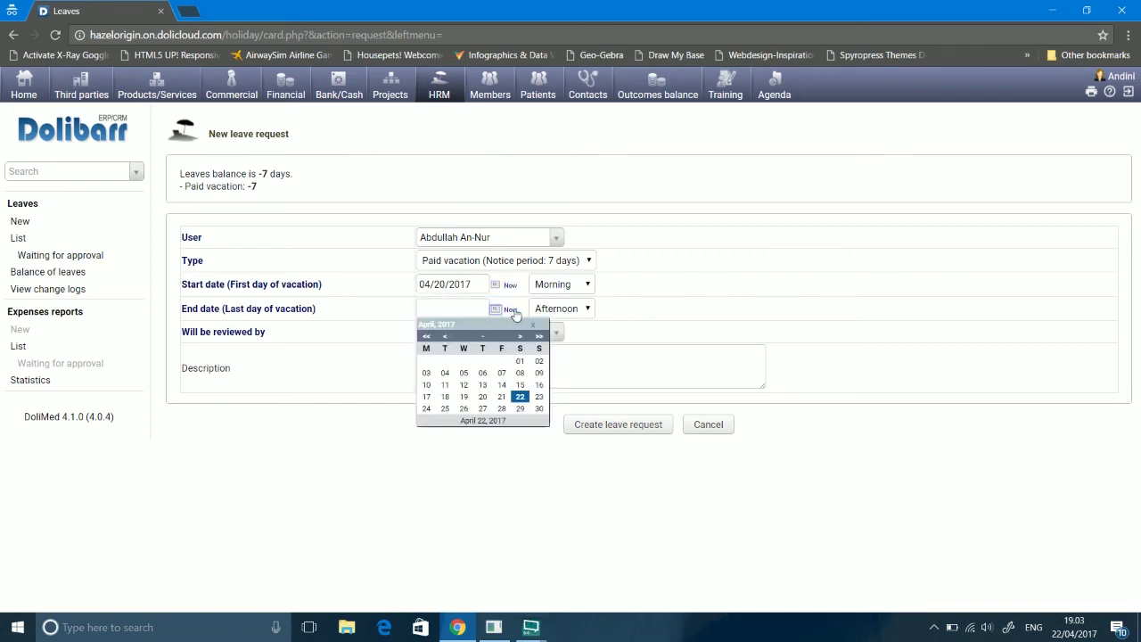
{"action": "left_click", "coordinate": [464, 408]}
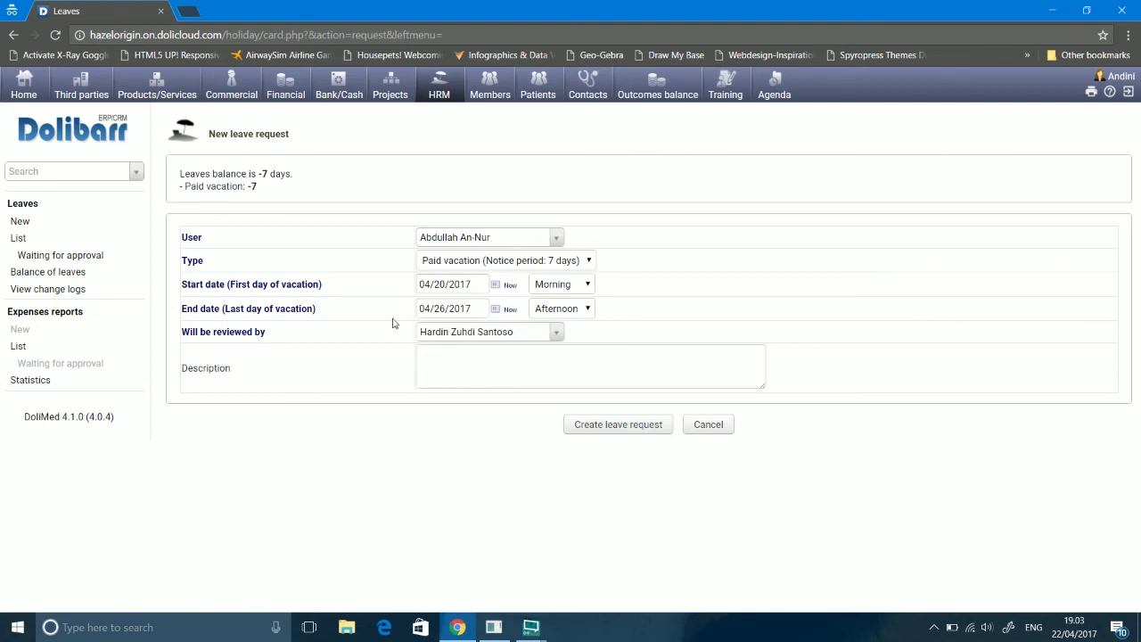
{"action": "left_click", "coordinate": [553, 336]}
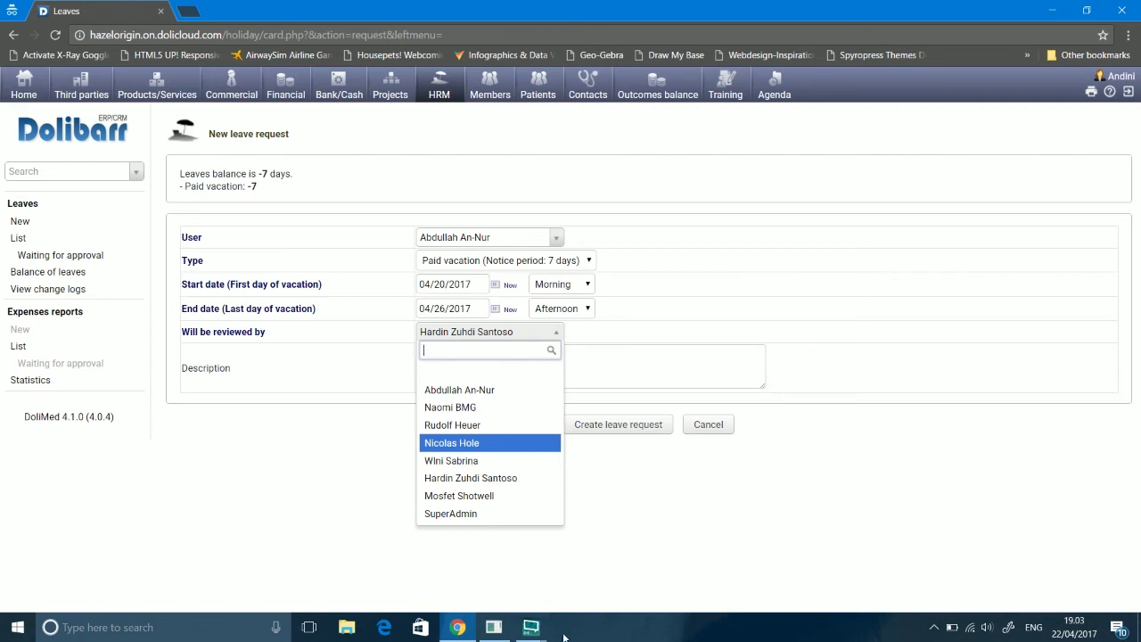
{"action": "left_click", "coordinate": [532, 627]}
{"action": "mouse_move", "coordinate": [489, 581]}
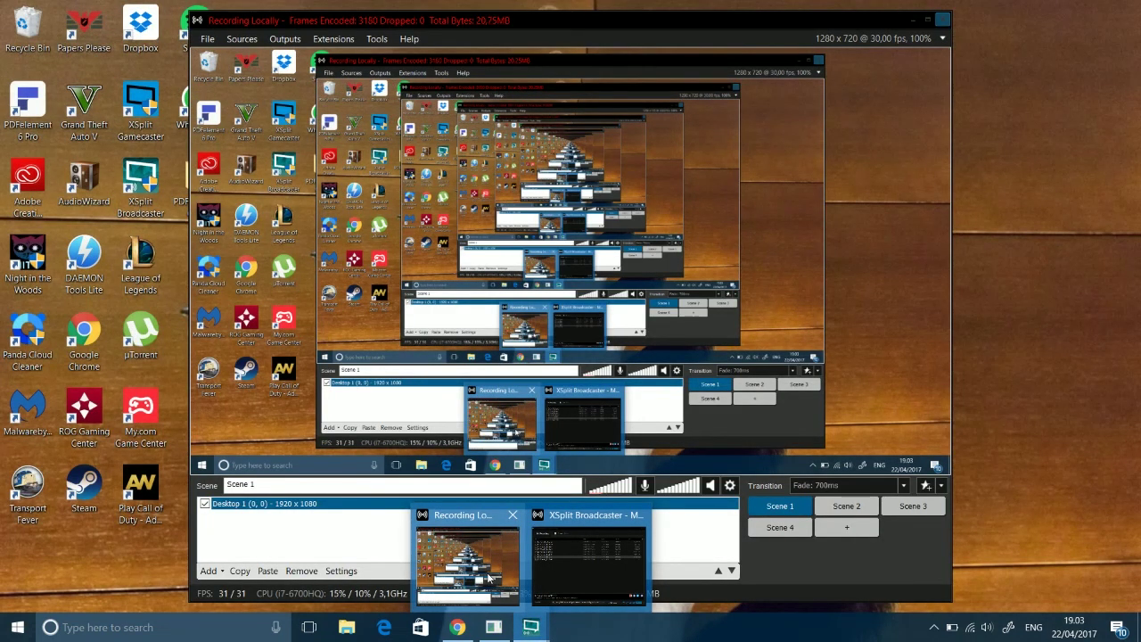
Step: Pause the XSplit local recording and bring the leave request form back to the front
{"action": "left_click", "coordinate": [488, 579]}
{"action": "left_click", "coordinate": [324, 42]}
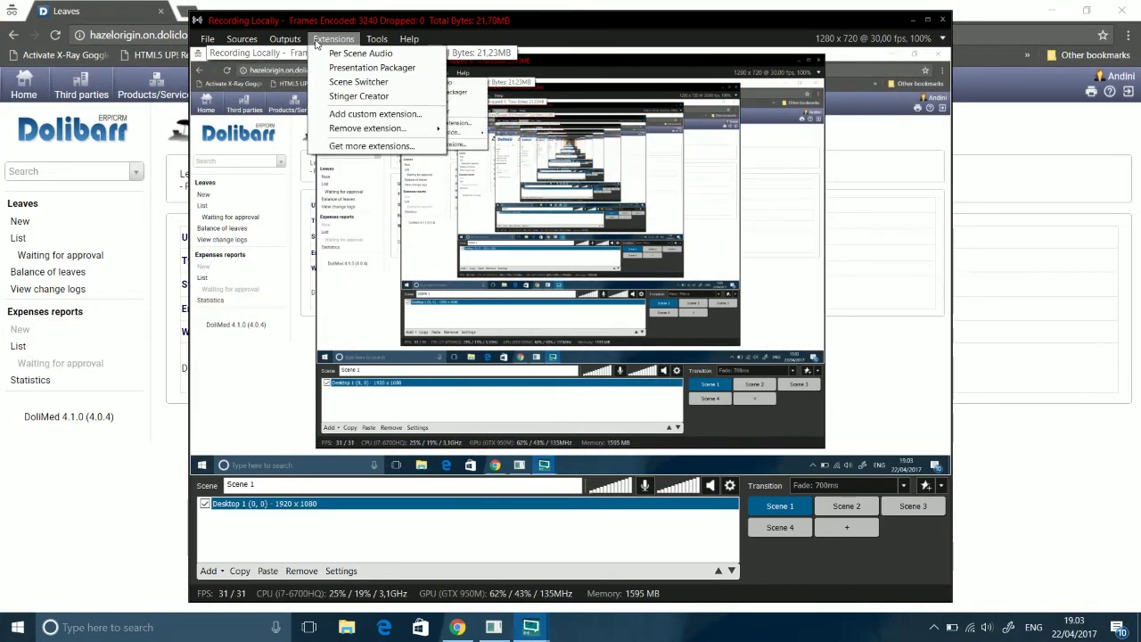
{"action": "mouse_move", "coordinate": [285, 39]}
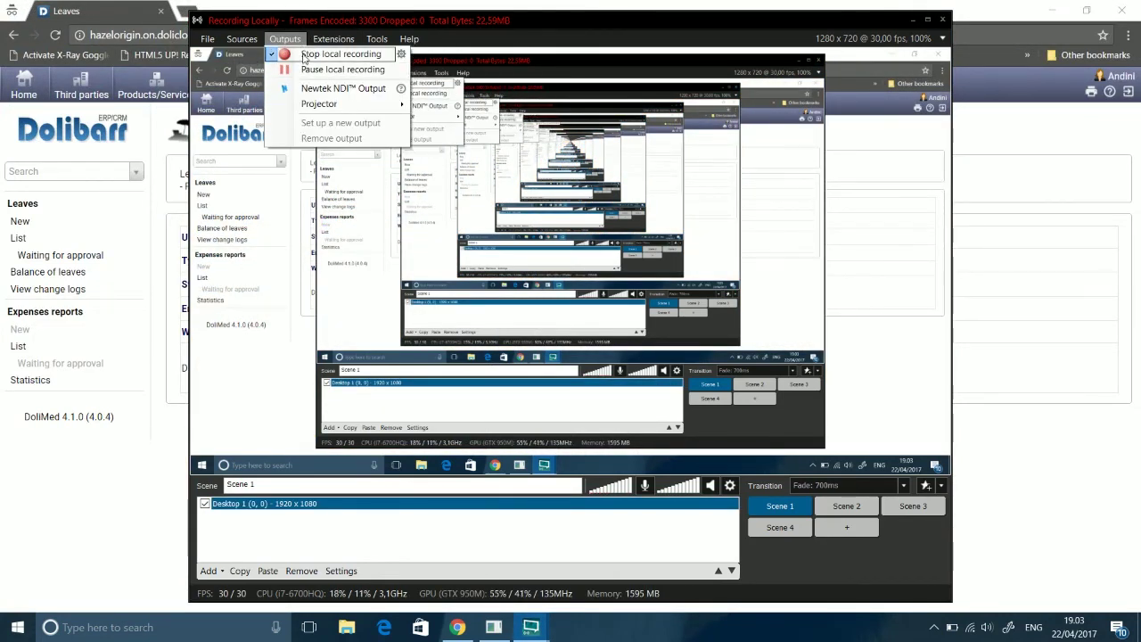
{"action": "left_click", "coordinate": [304, 71]}
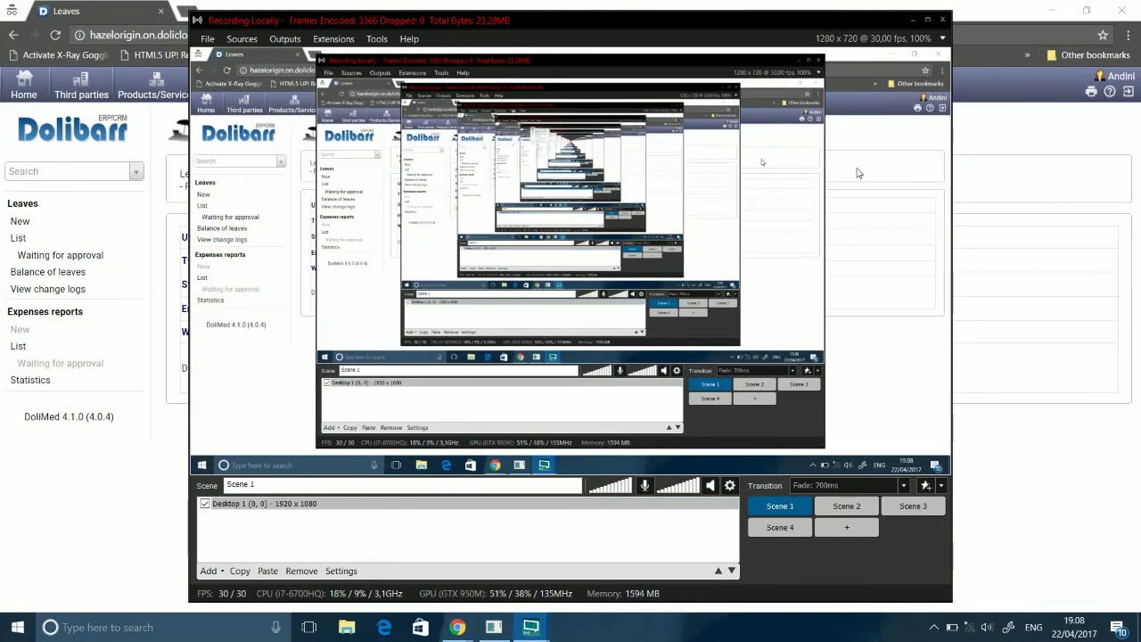
{"action": "left_click", "coordinate": [993, 166]}
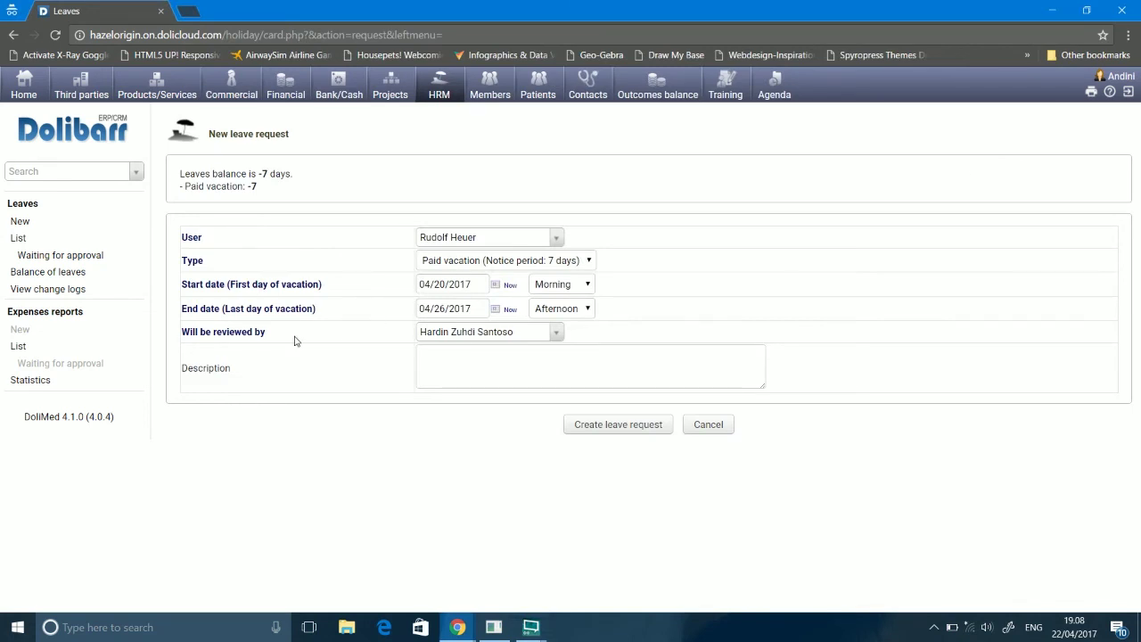
Step: Give the leave request the description 'vacation' and submit it
{"action": "left_click", "coordinate": [462, 362]}
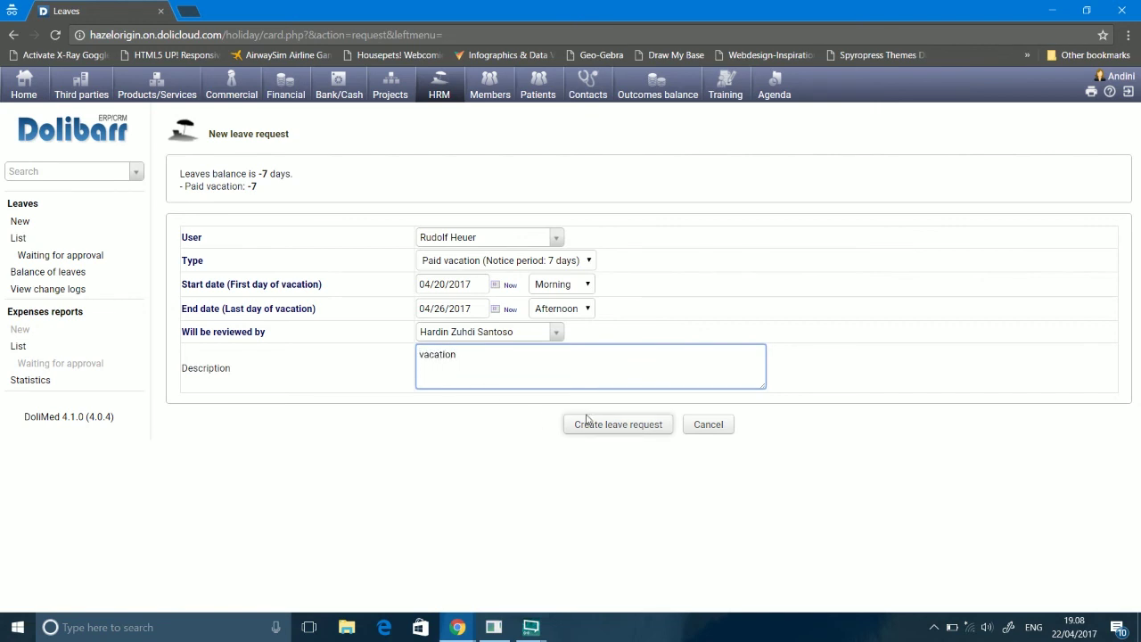
{"action": "left_click", "coordinate": [640, 424]}
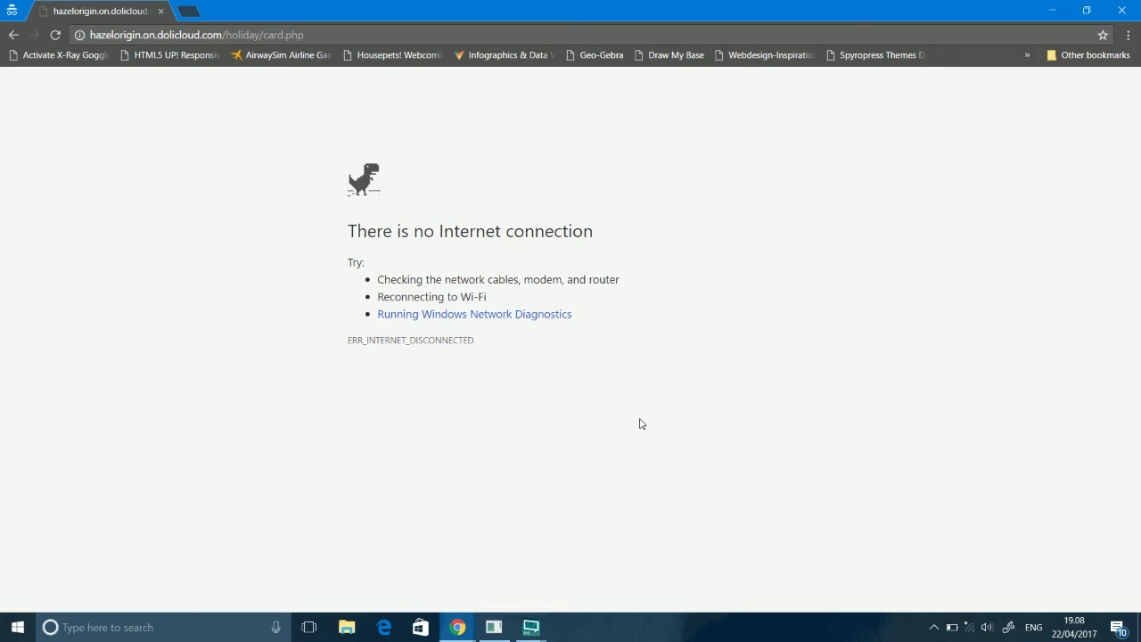
Step: Connect to the open TelkomUniversity Wi-Fi network
{"action": "left_click", "coordinate": [969, 629]}
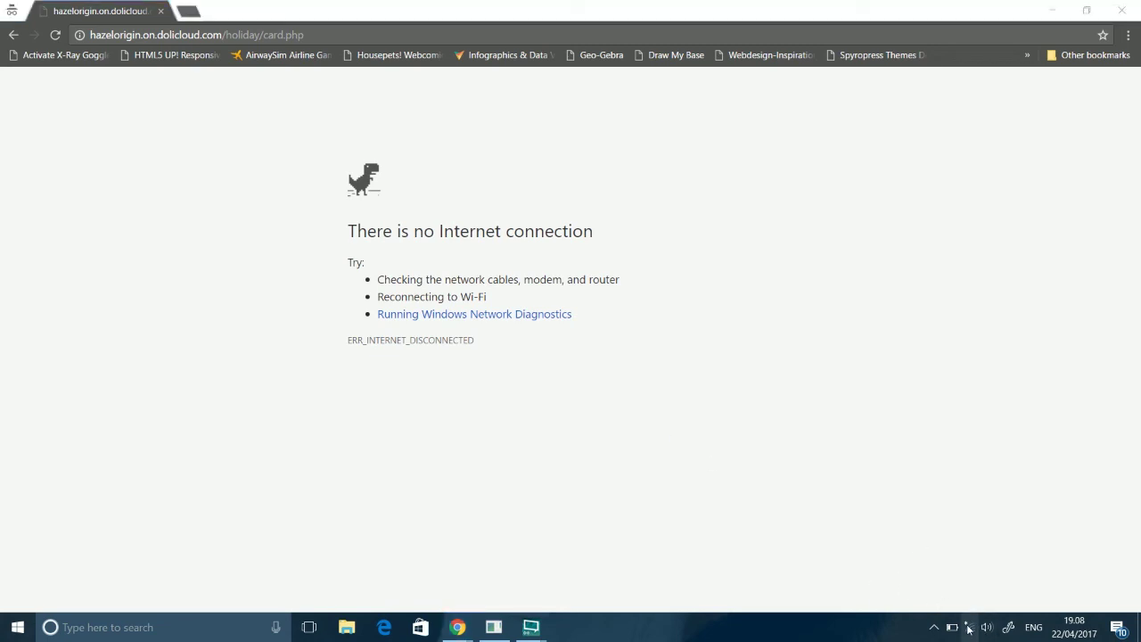
{"action": "left_click", "coordinate": [979, 204]}
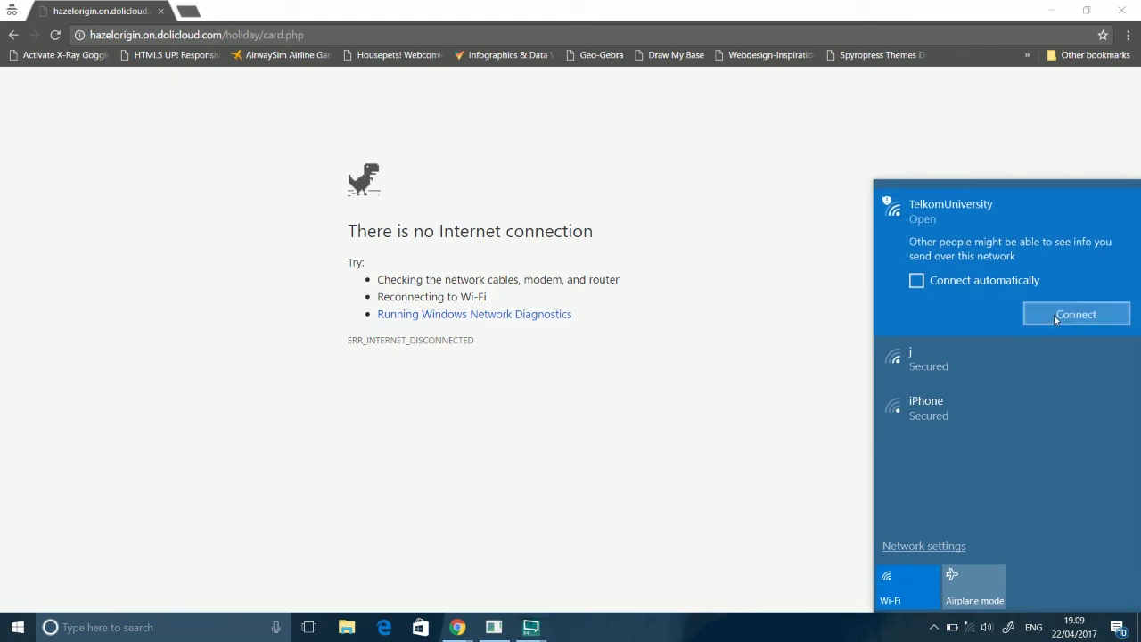
{"action": "left_click", "coordinate": [1054, 315]}
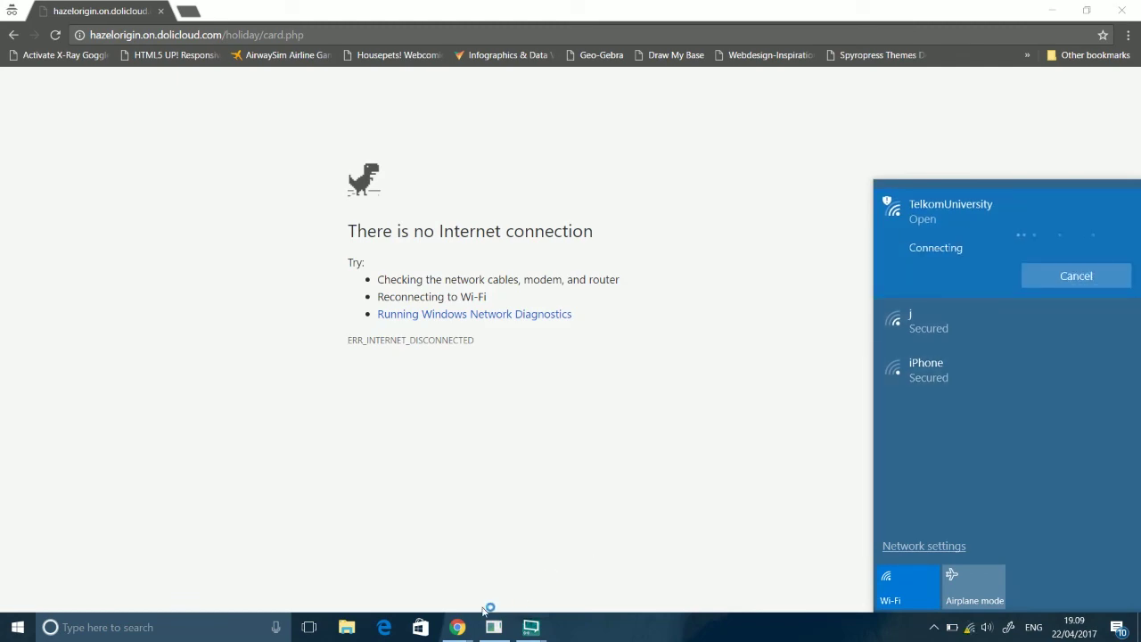
Step: Resume the XSplit local recording from its Outputs menu
{"action": "left_click", "coordinate": [531, 626]}
{"action": "mouse_move", "coordinate": [501, 604]}
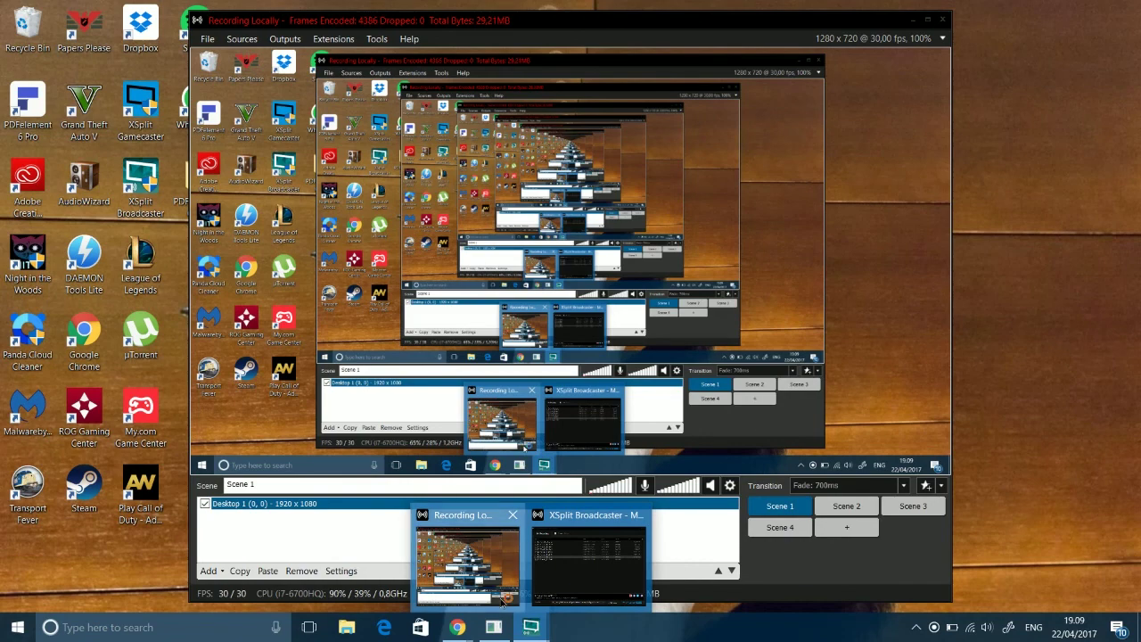
{"action": "left_click", "coordinate": [502, 604]}
{"action": "left_click", "coordinate": [253, 42]}
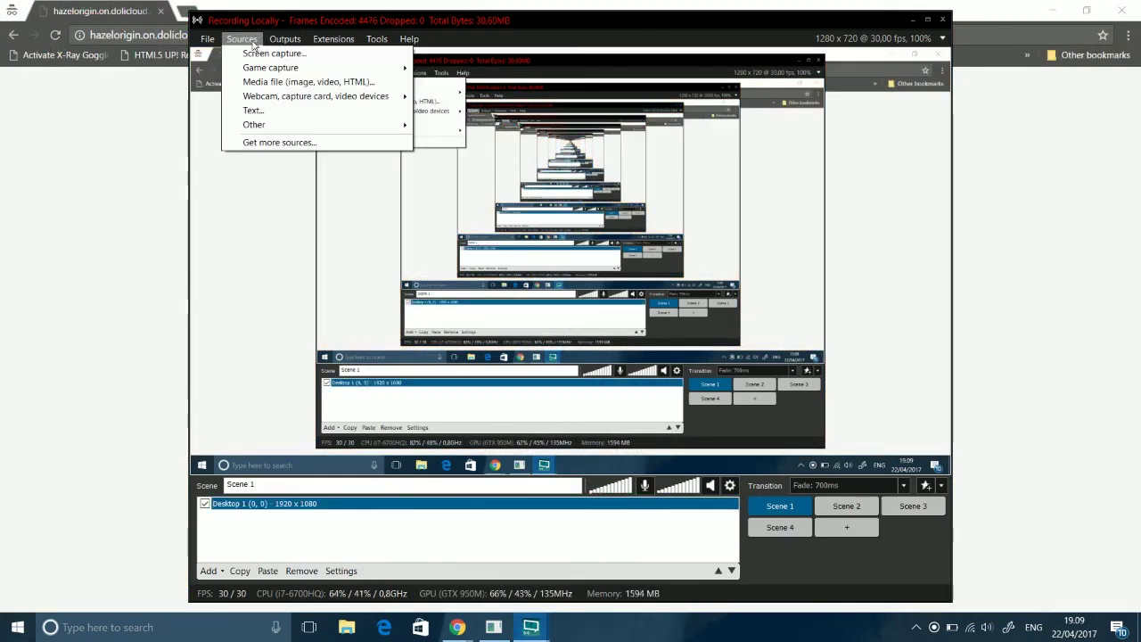
{"action": "left_click", "coordinate": [285, 39]}
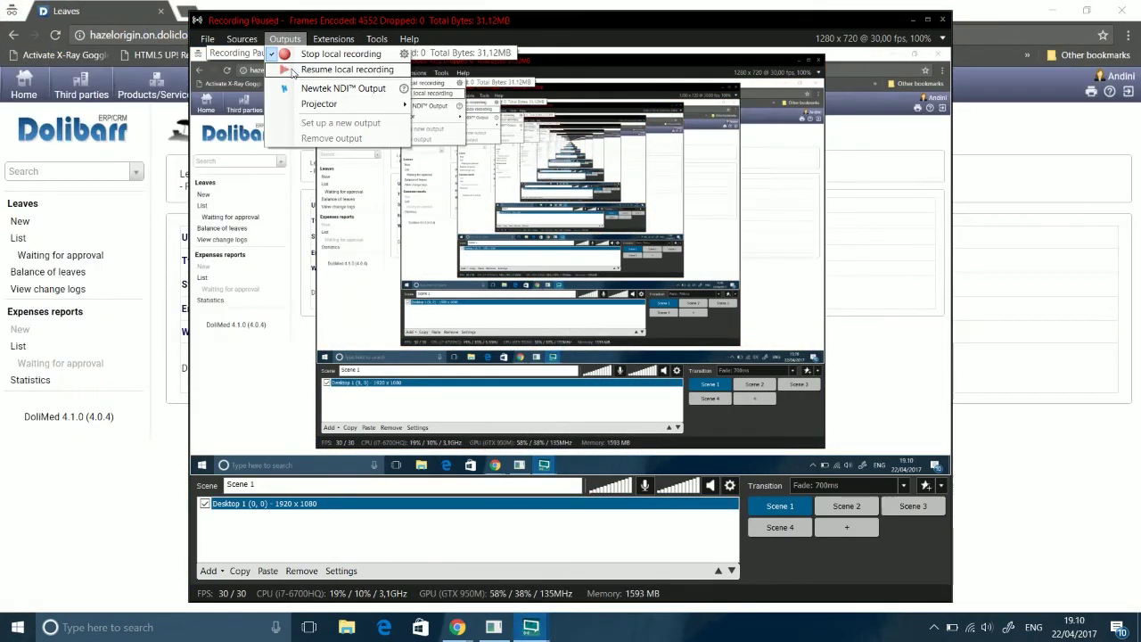
{"action": "left_click", "coordinate": [287, 73]}
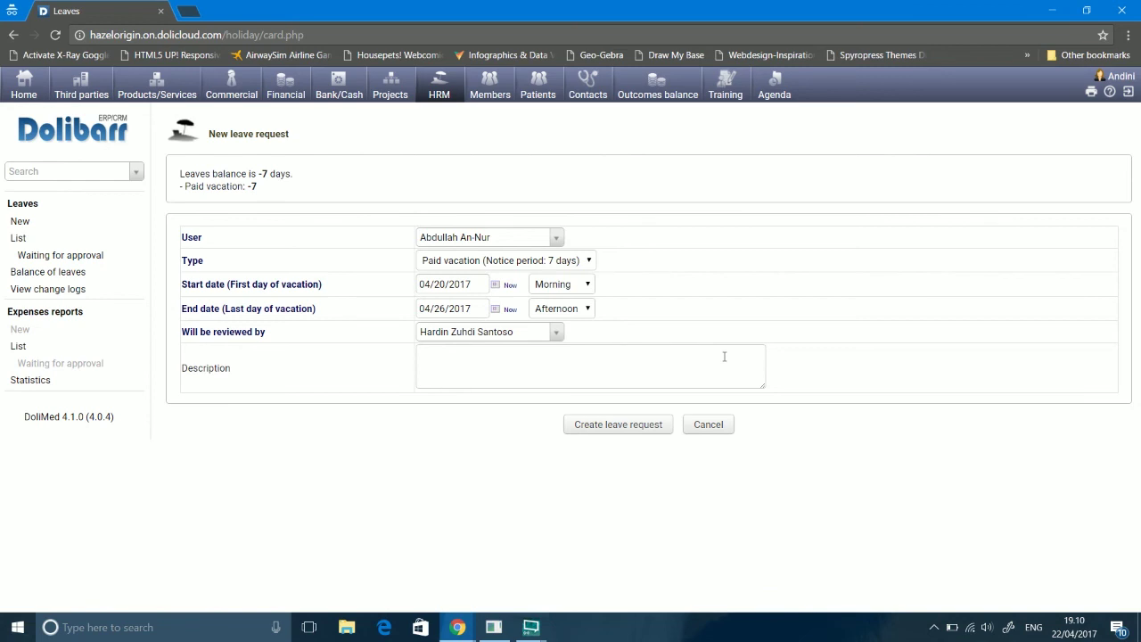
Step: Resubmit the leave request, then move its start date to 04/23/2017 after the overlap error
{"action": "left_click", "coordinate": [688, 373]}
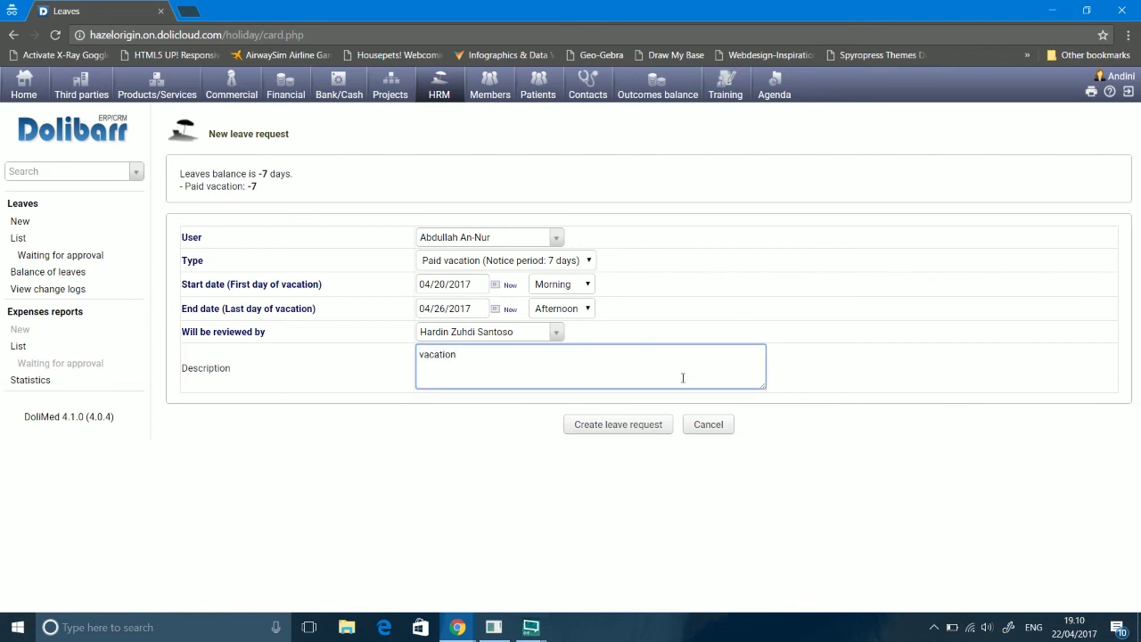
{"action": "left_click", "coordinate": [647, 425]}
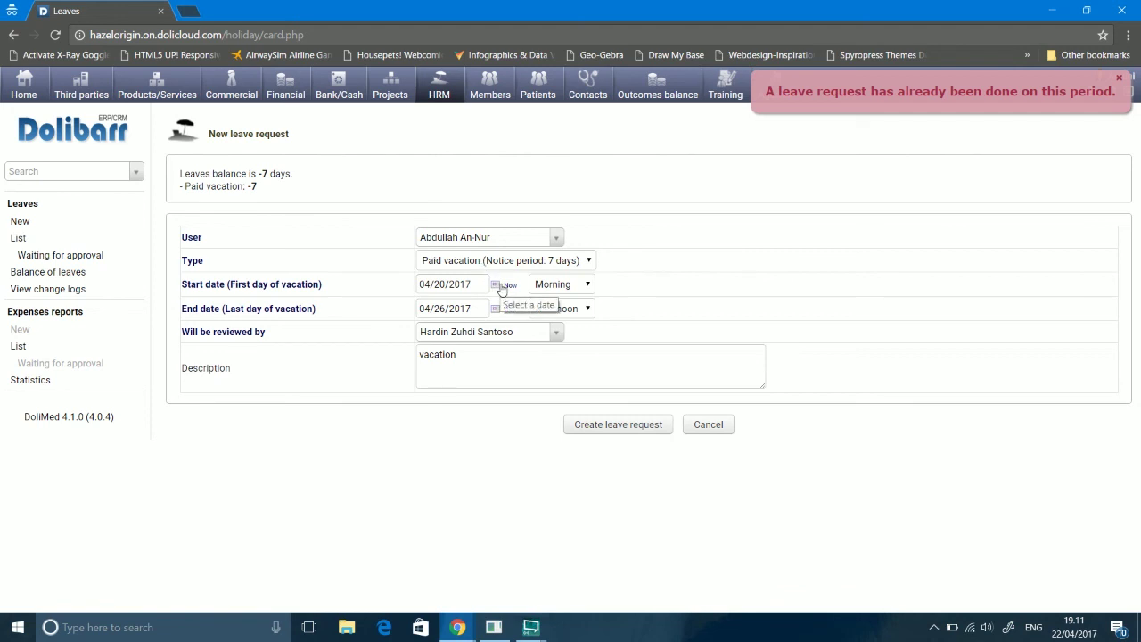
{"action": "left_click", "coordinate": [498, 285]}
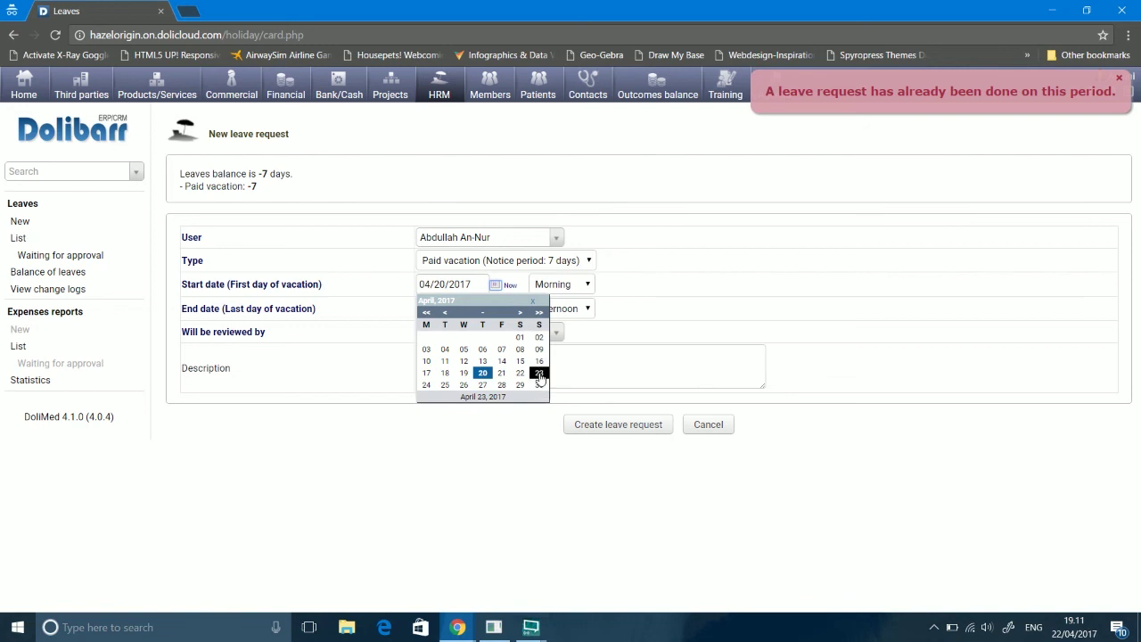
{"action": "left_click", "coordinate": [538, 374]}
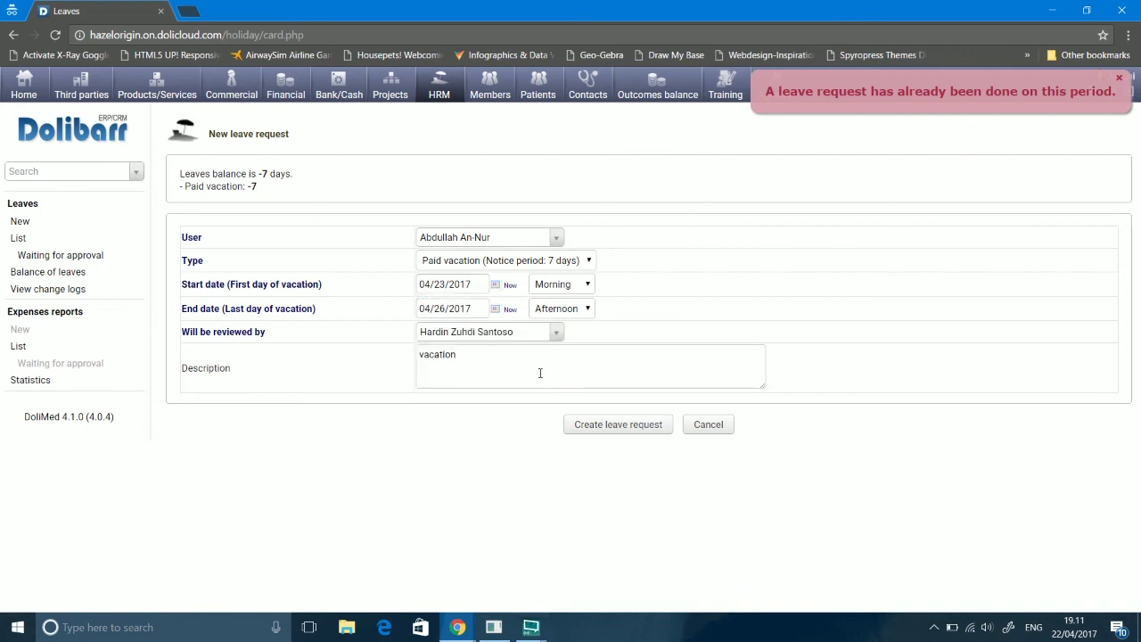
Step: Create the 04/23–04/26/2017 leave request, validate it and confirm sending it for approval
{"action": "left_click", "coordinate": [597, 429]}
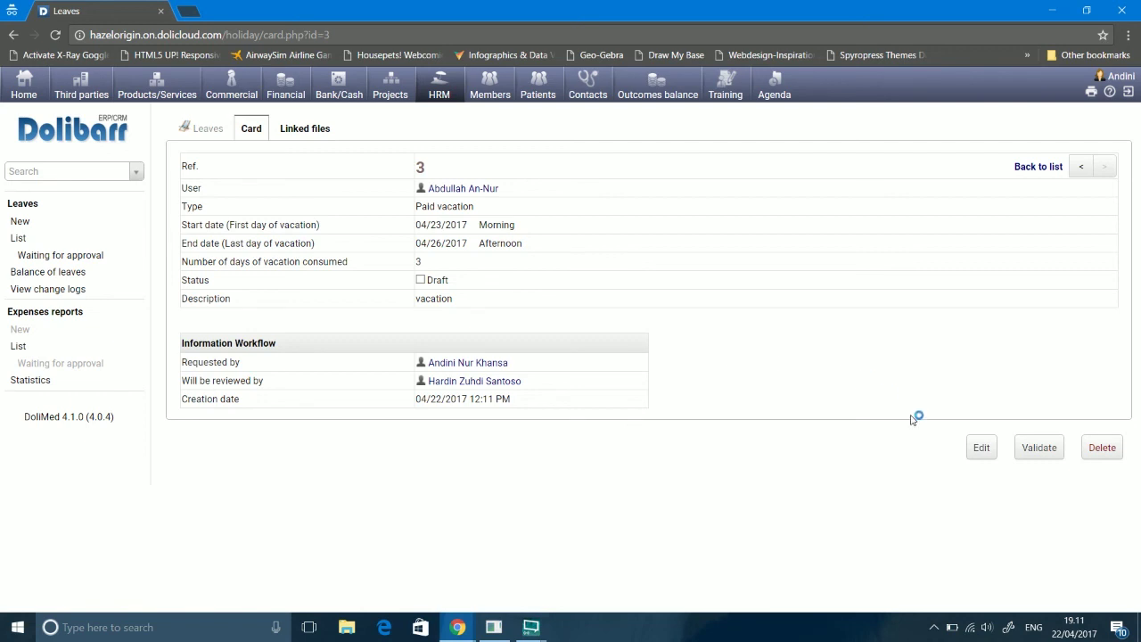
{"action": "left_click", "coordinate": [1040, 448]}
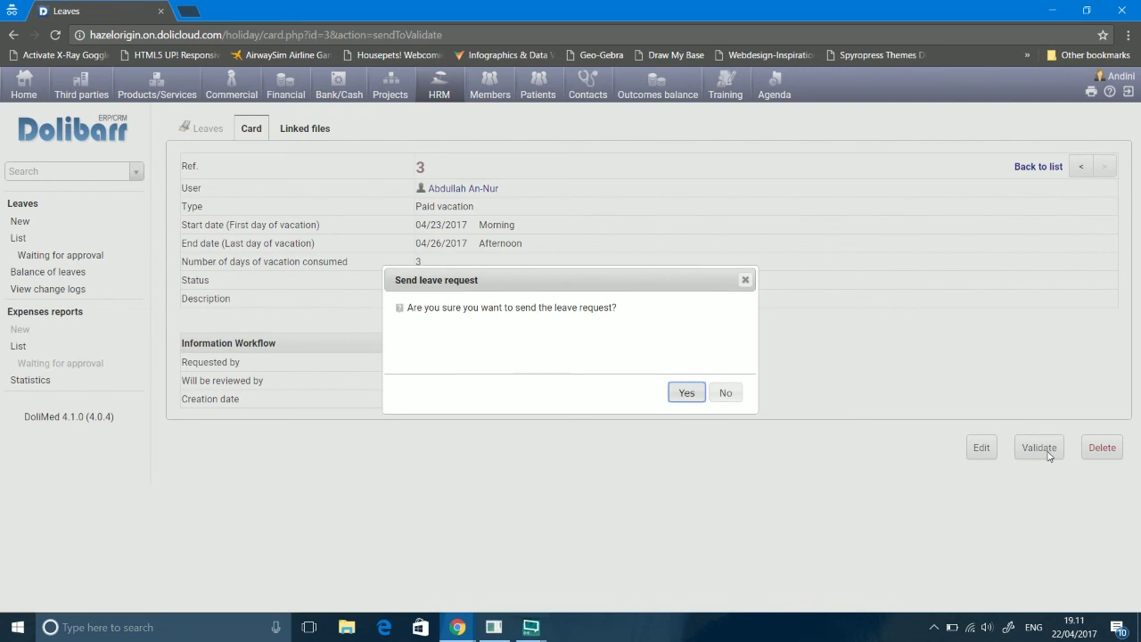
{"action": "left_click", "coordinate": [675, 397]}
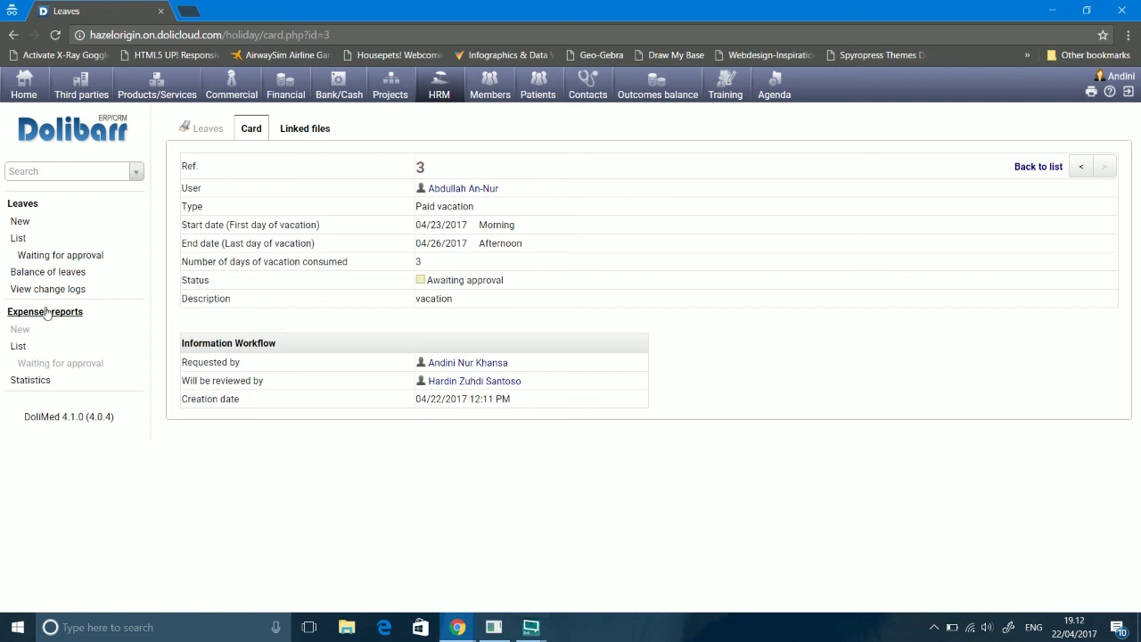
Step: Open Expenses reports and start a new expense report
{"action": "left_click", "coordinate": [46, 314]}
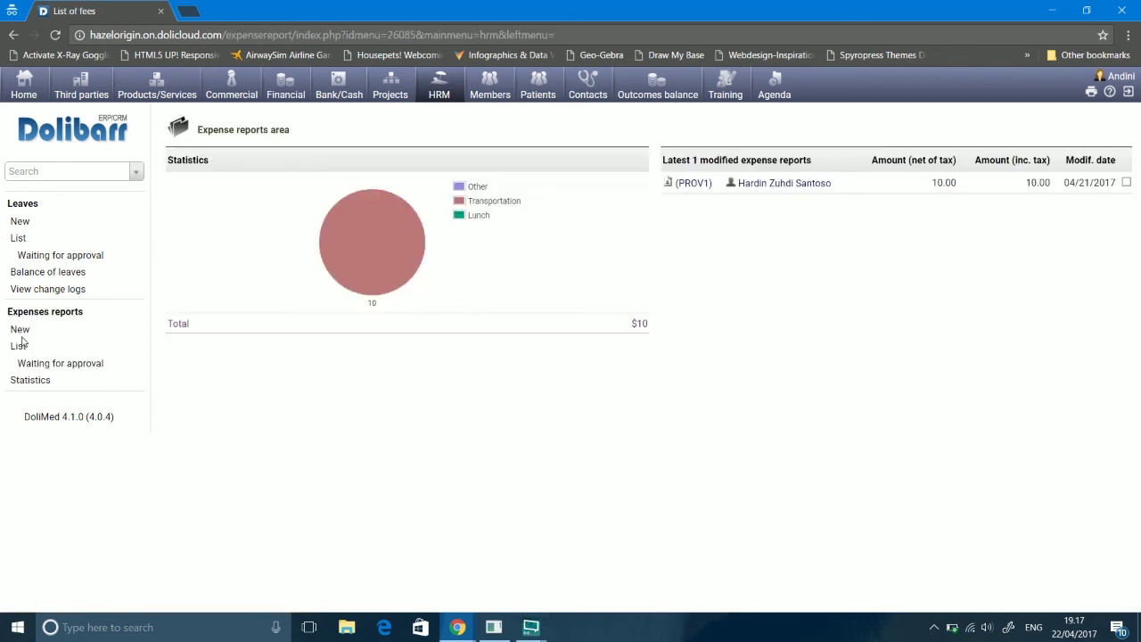
{"action": "left_click", "coordinate": [20, 331]}
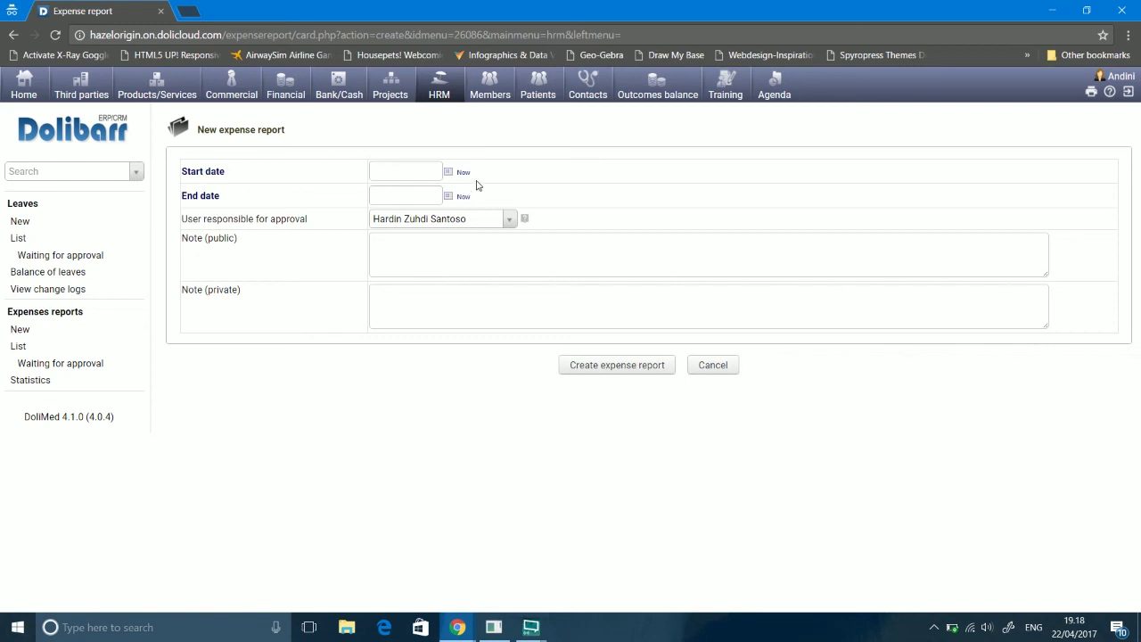
Step: Set the report period to April 22–24, 2017 and choose a different approver
{"action": "left_click", "coordinate": [448, 173]}
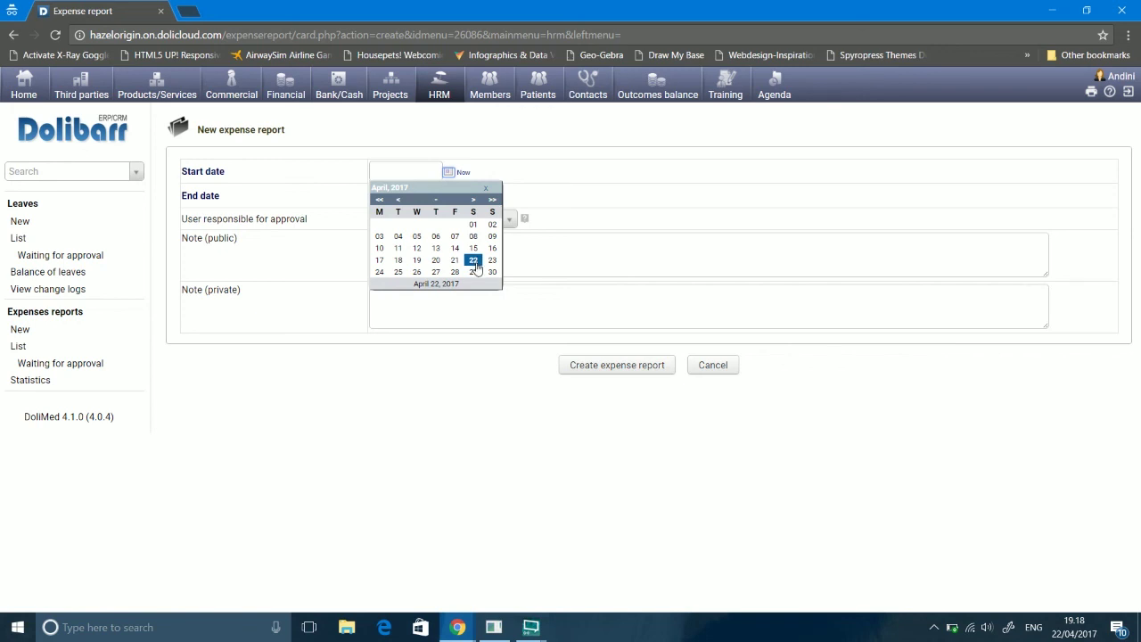
{"action": "left_click", "coordinate": [474, 262]}
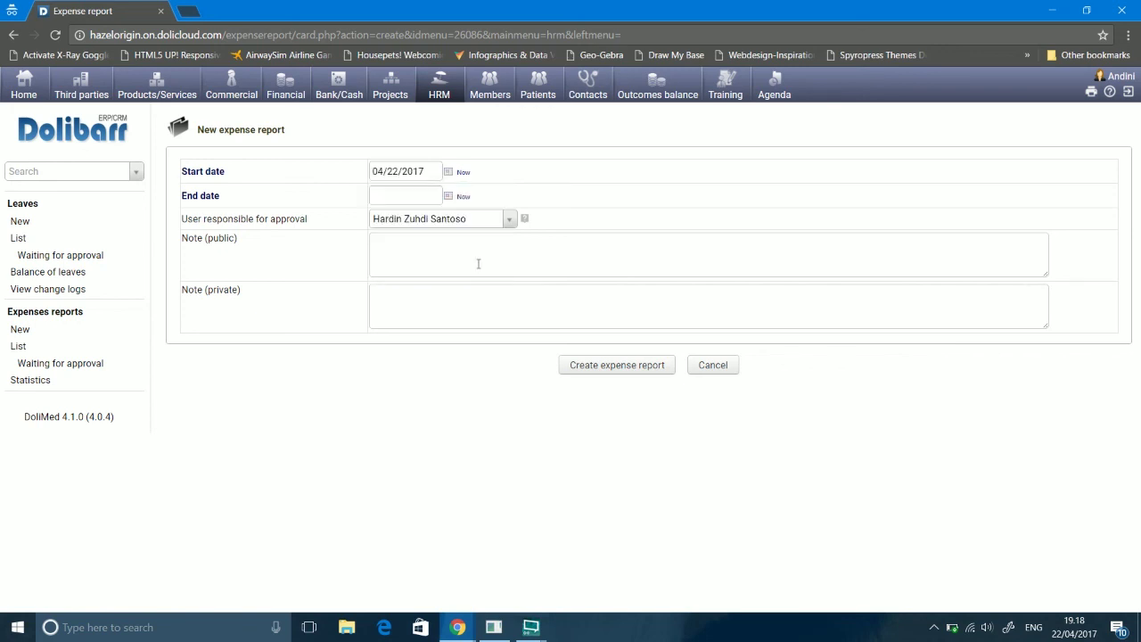
{"action": "left_click", "coordinate": [449, 197]}
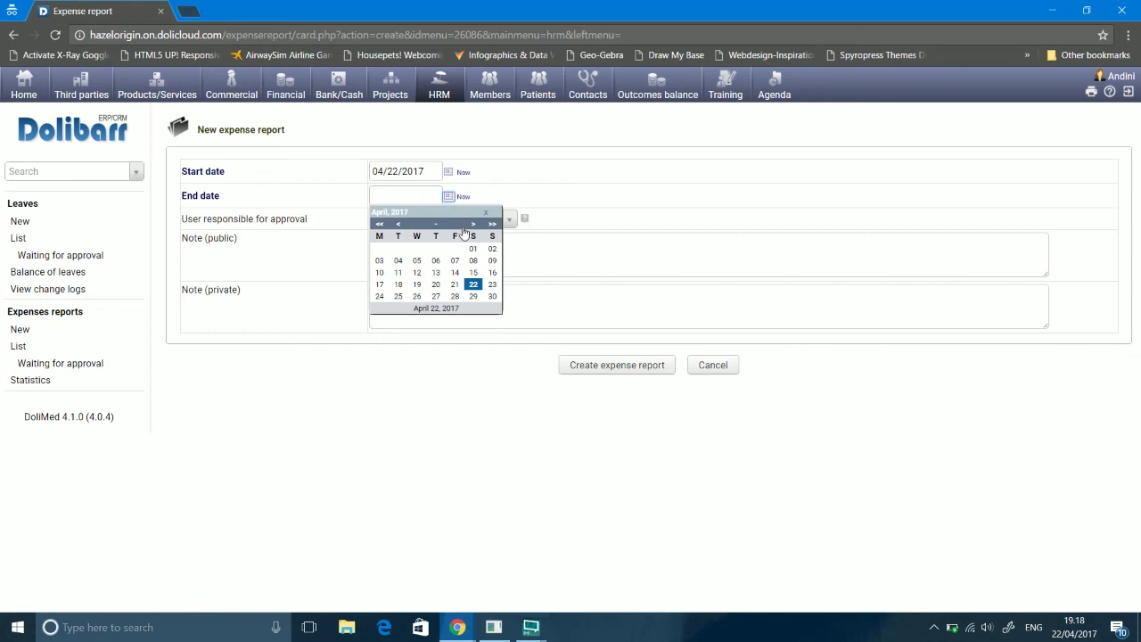
{"action": "left_click", "coordinate": [380, 297]}
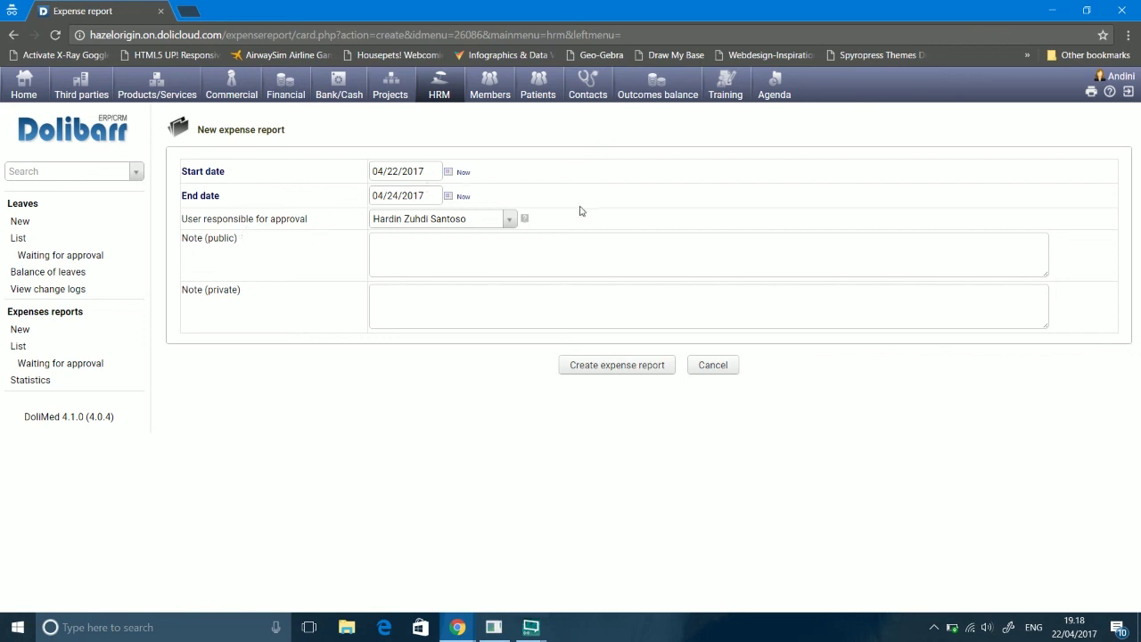
{"action": "left_click", "coordinate": [509, 220]}
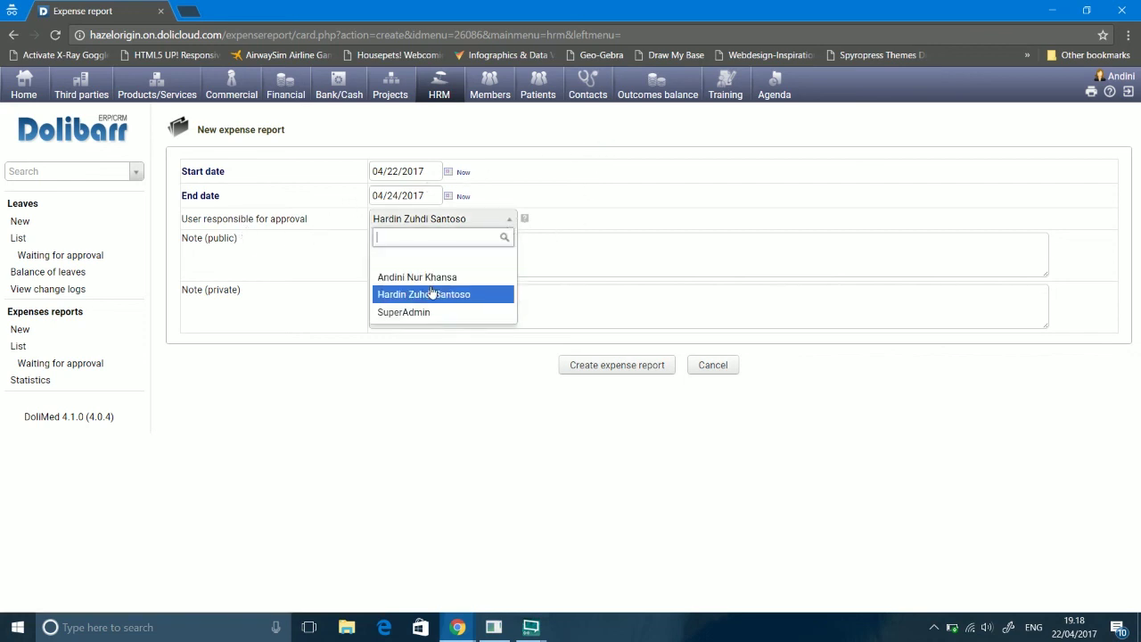
{"action": "left_click", "coordinate": [429, 278]}
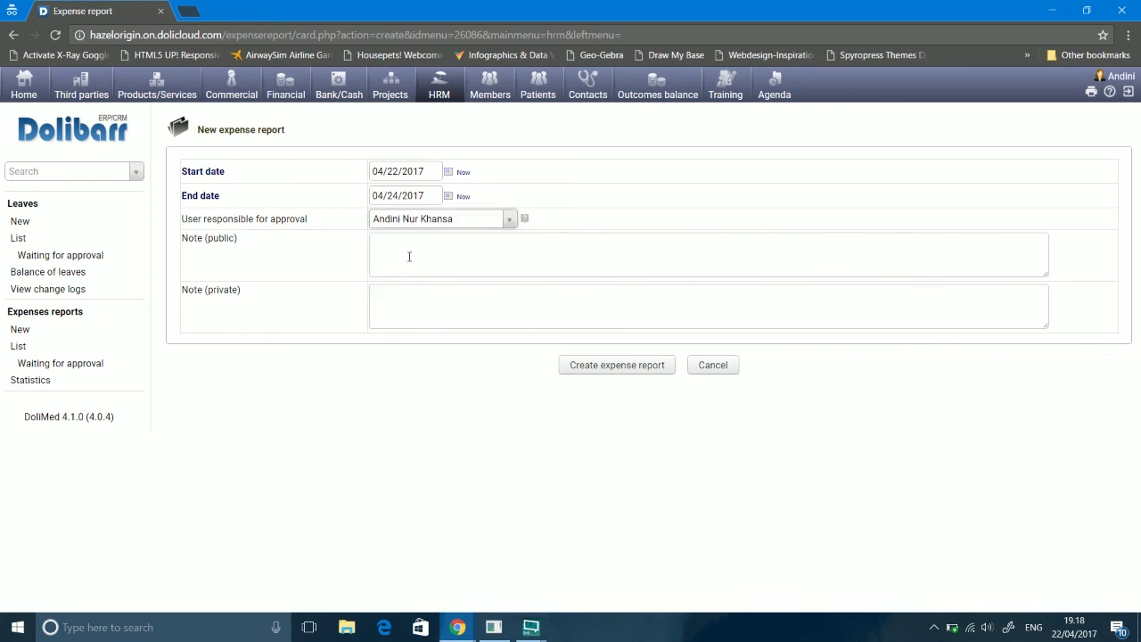
Step: Enter public note 'party' and a private note, then create the expense report
{"action": "left_click", "coordinate": [409, 257]}
{"action": "type", "text": "p"}
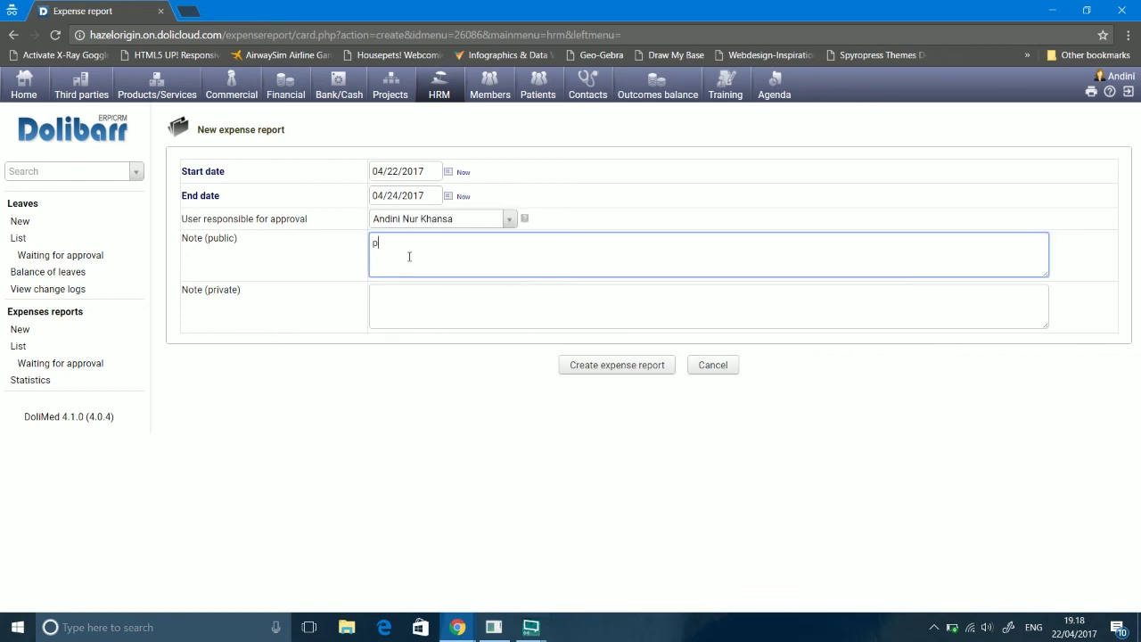
{"action": "type", "text": "arty"}
{"action": "left_click", "coordinate": [413, 307]}
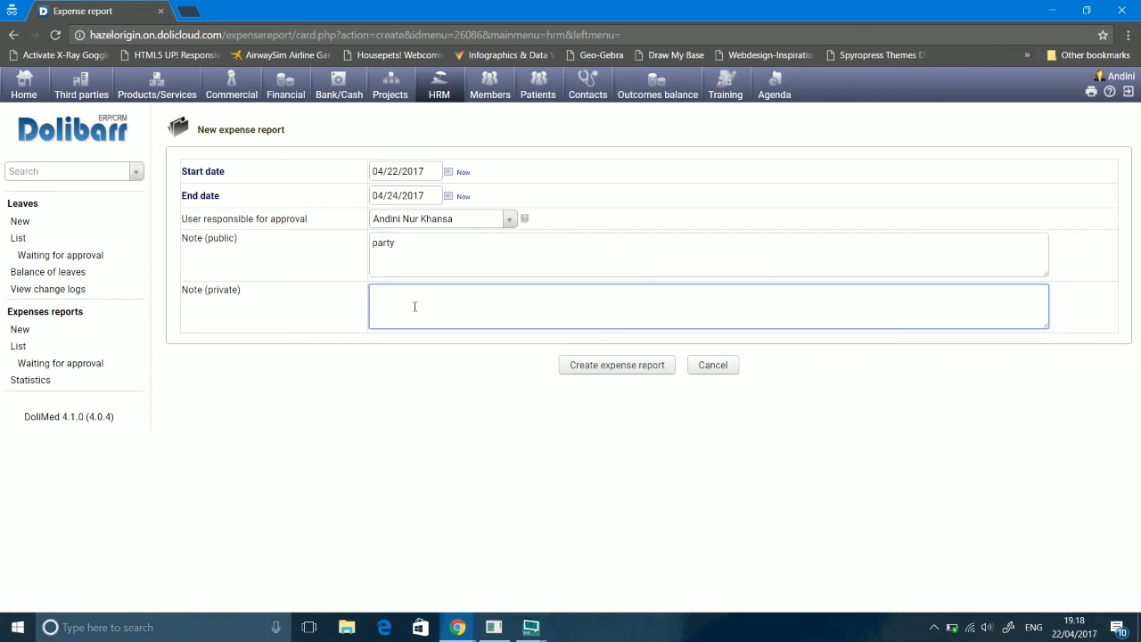
{"action": "type", "text": "abdullah well party"}
{"action": "left_click", "coordinate": [628, 370]}
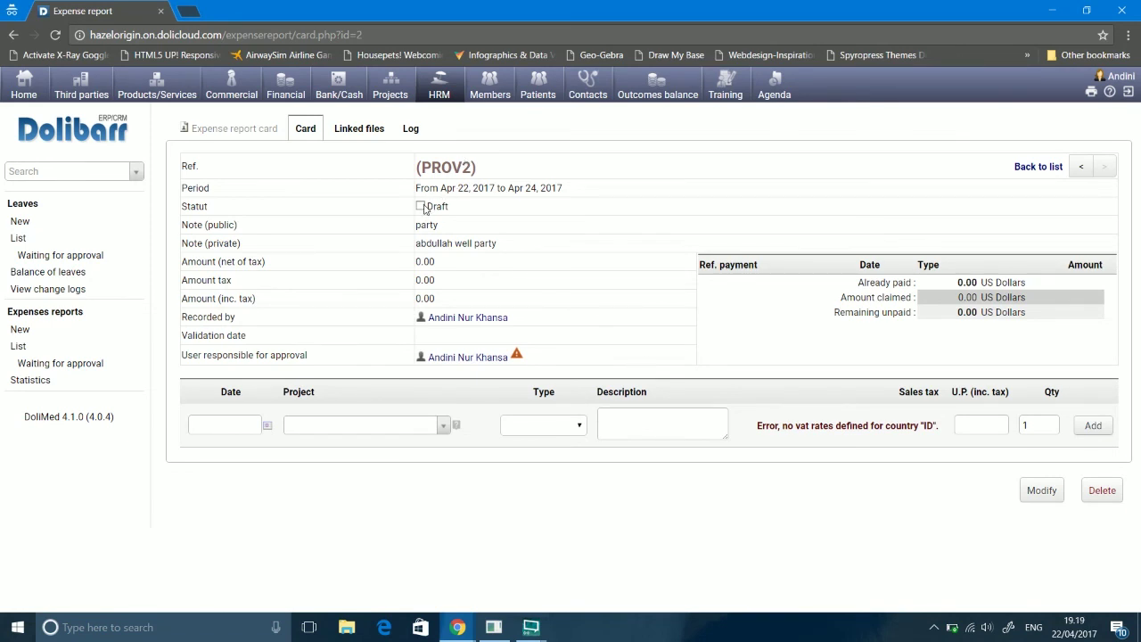
Step: Assign the expense line to project PJ1704-0005 Factory Expansion with type Other
{"action": "left_click", "coordinate": [326, 435]}
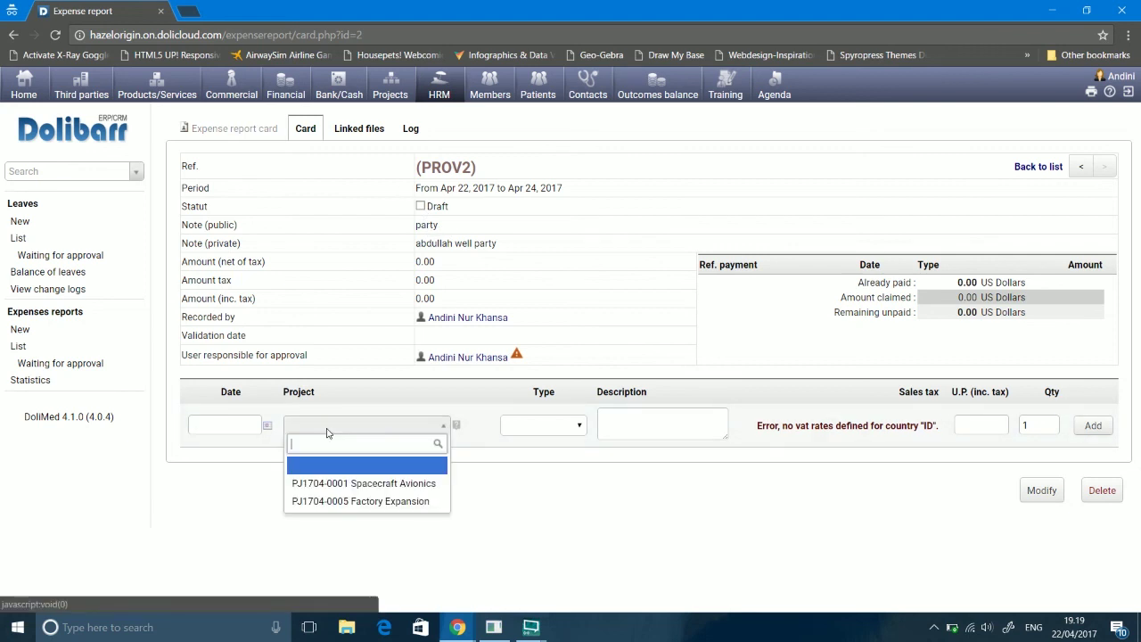
{"action": "left_click", "coordinate": [344, 501]}
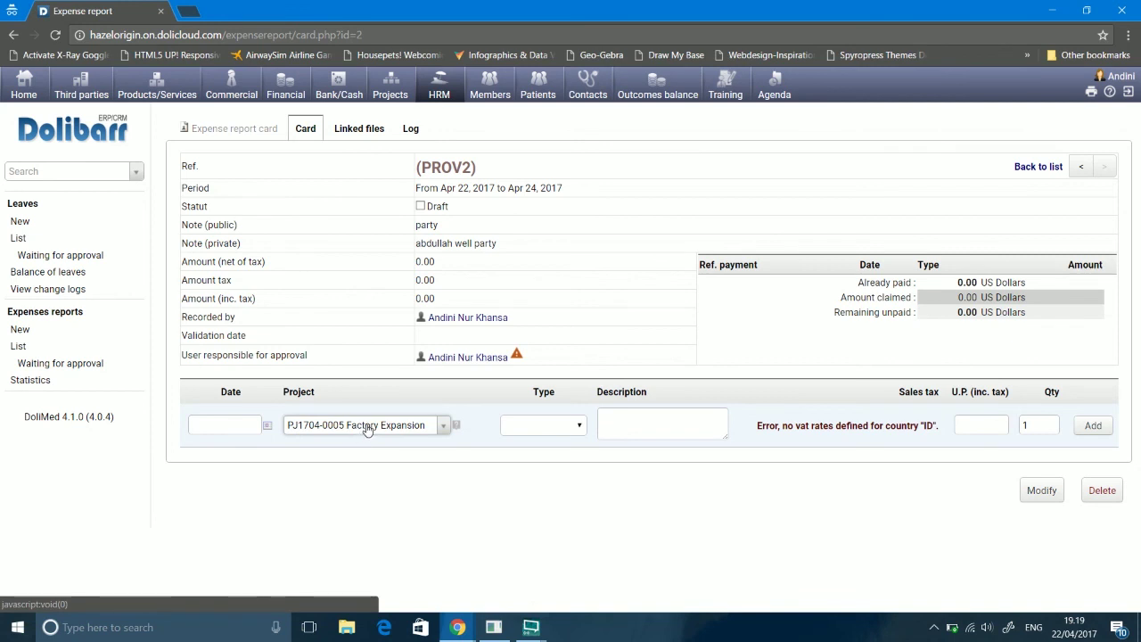
{"action": "left_click", "coordinate": [533, 430]}
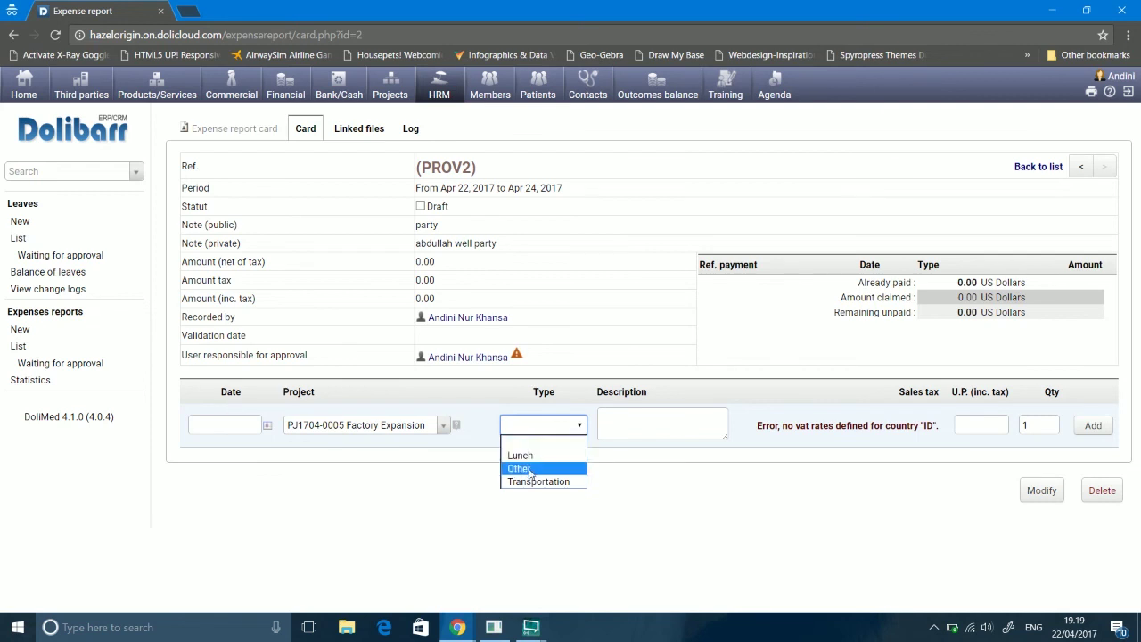
{"action": "left_click", "coordinate": [526, 471]}
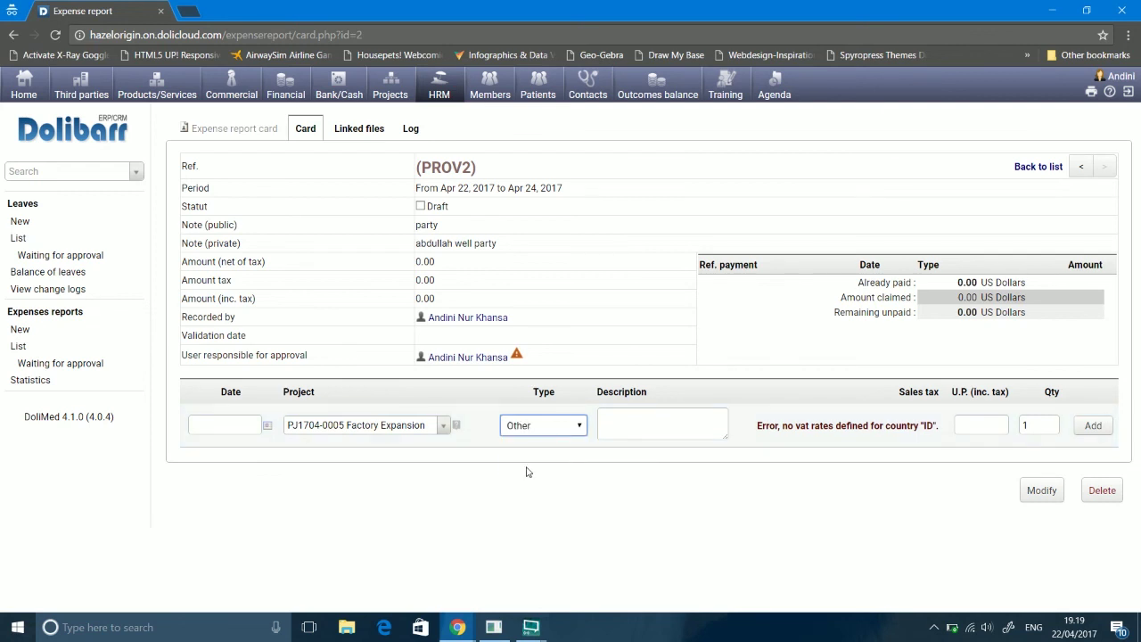
Step: Describe the line as 'party' with unit price 20 and add it to the report
{"action": "left_click", "coordinate": [658, 419]}
{"action": "type", "text": "pa"}
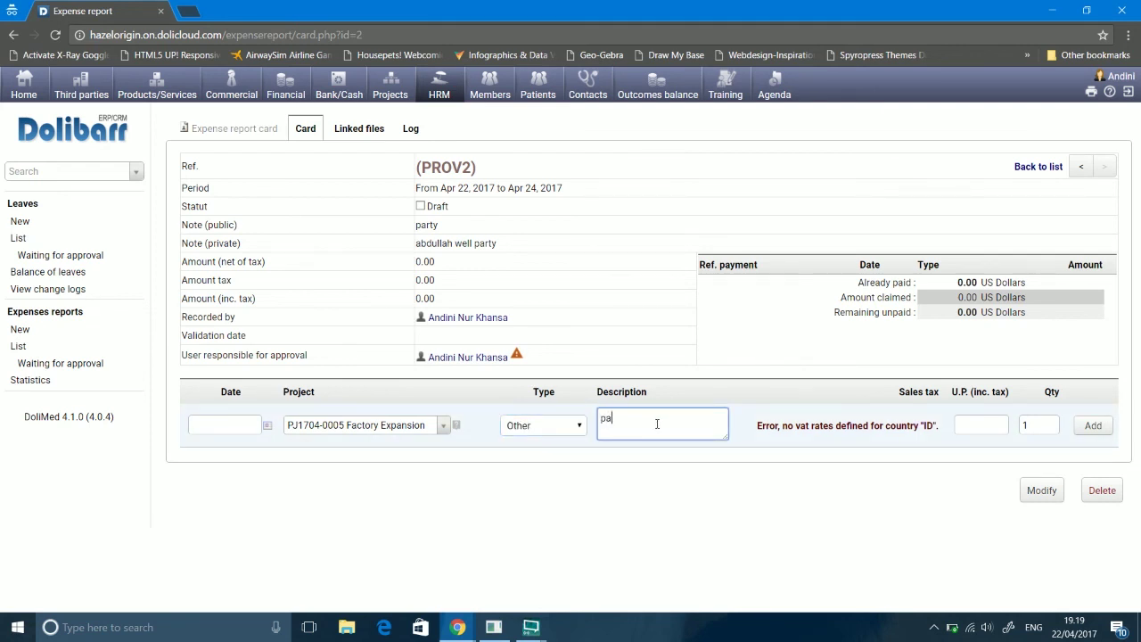
{"action": "type", "text": "rty"}
{"action": "left_click", "coordinate": [968, 426]}
{"action": "left_click", "coordinate": [1032, 425]}
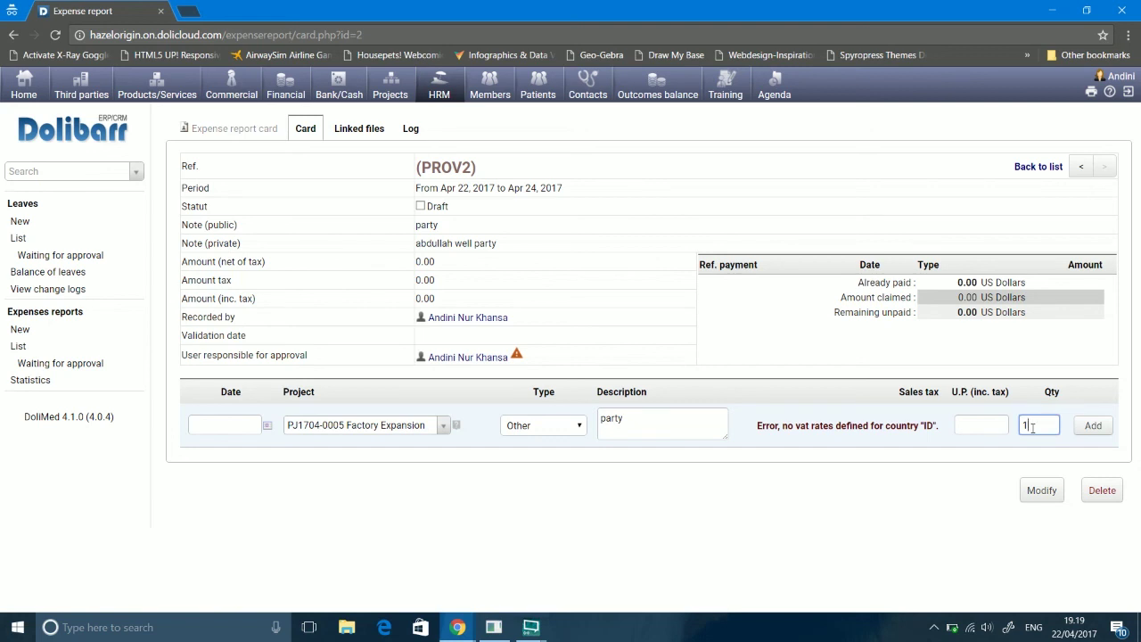
{"action": "left_click", "coordinate": [966, 421]}
{"action": "type", "text": "20"}
{"action": "left_click", "coordinate": [1095, 428]}
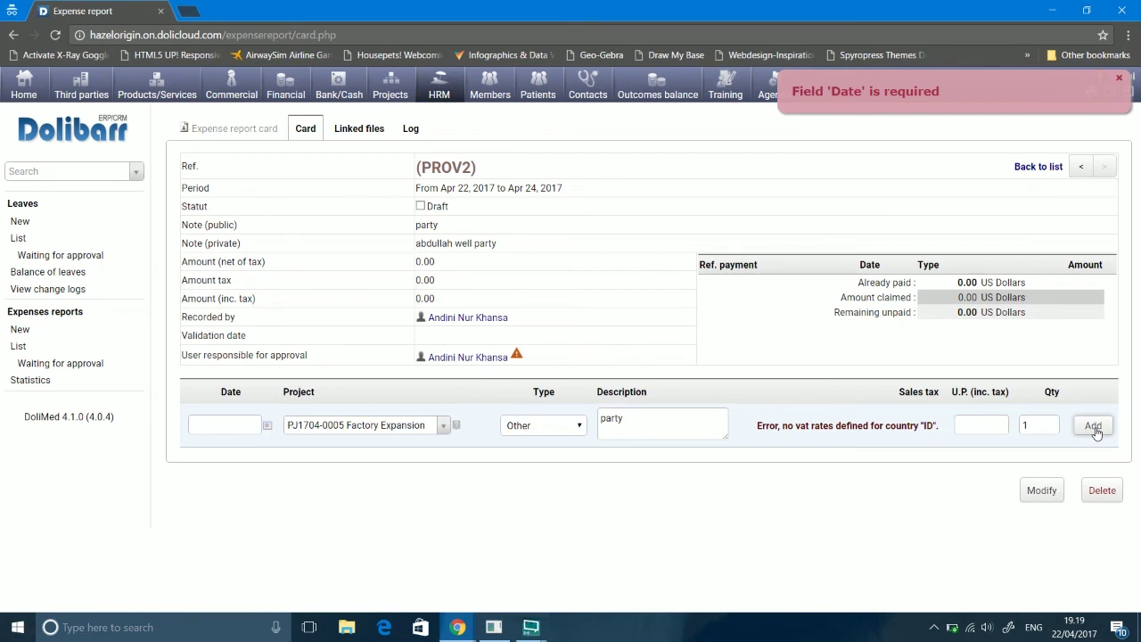
{"action": "left_click", "coordinate": [266, 427]}
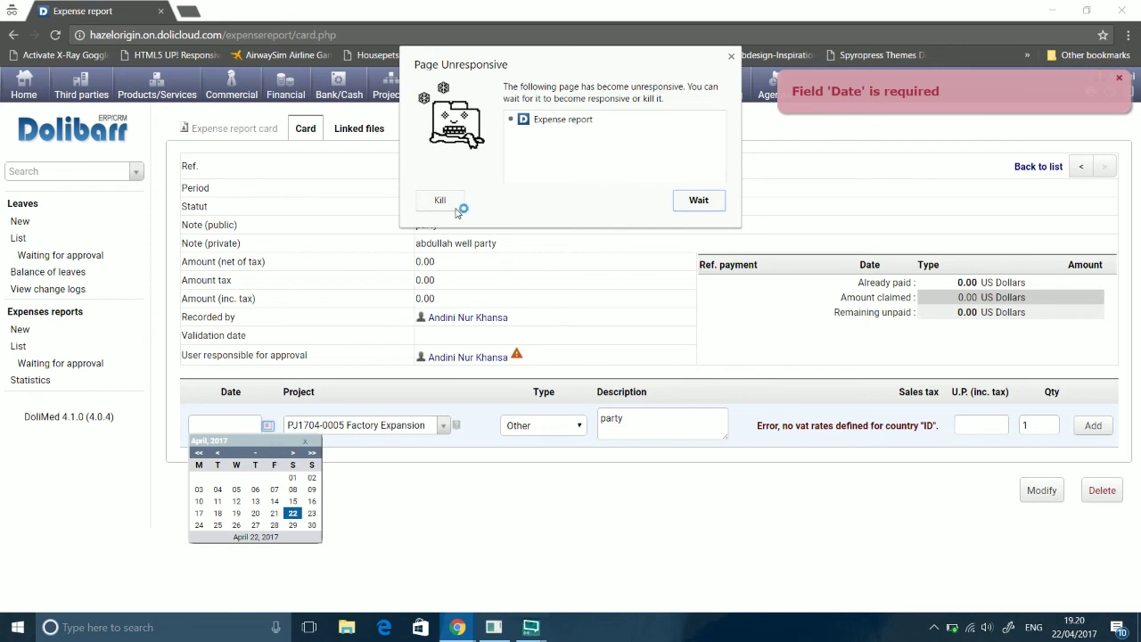
{"action": "left_click", "coordinate": [451, 204]}
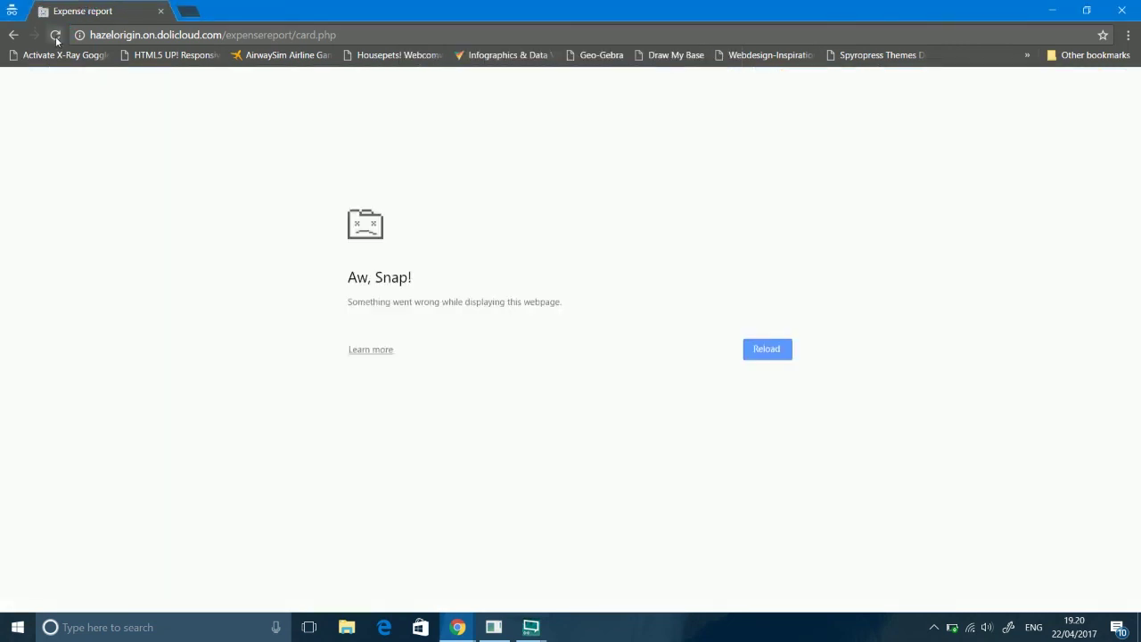
{"action": "left_click", "coordinate": [56, 36]}
{"action": "key", "text": "Return"}
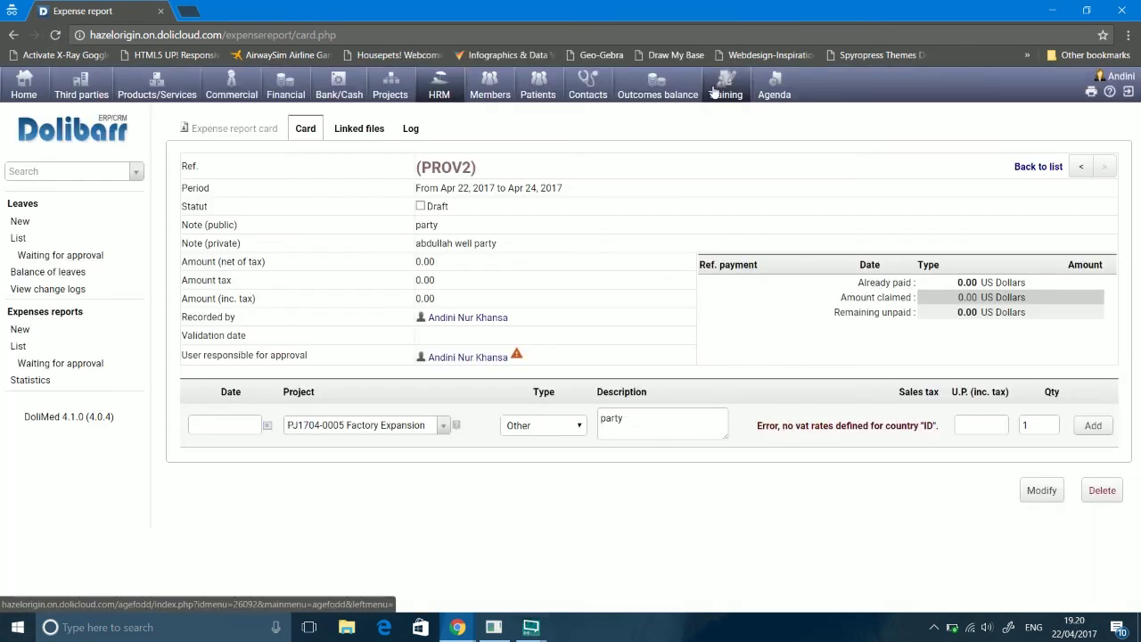